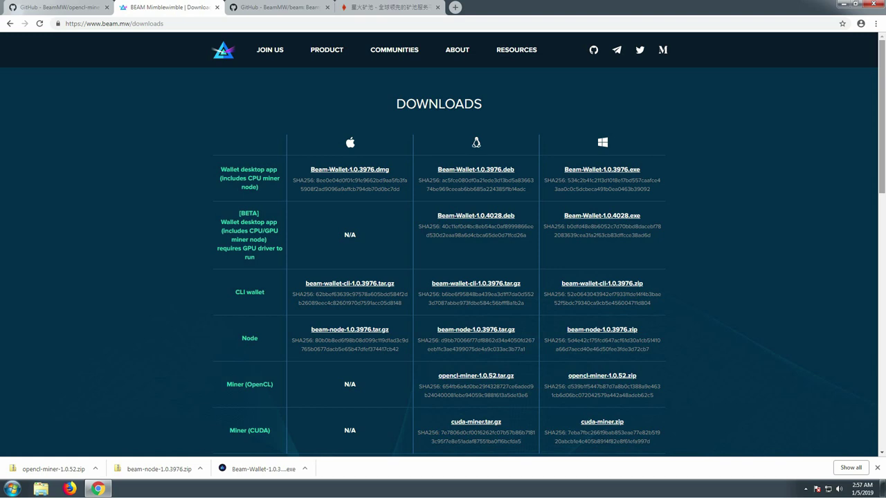
# Switch to the BeamMW/opencl-miner GitHub repository tab.
pyautogui.hotkey('ctrl', '1')
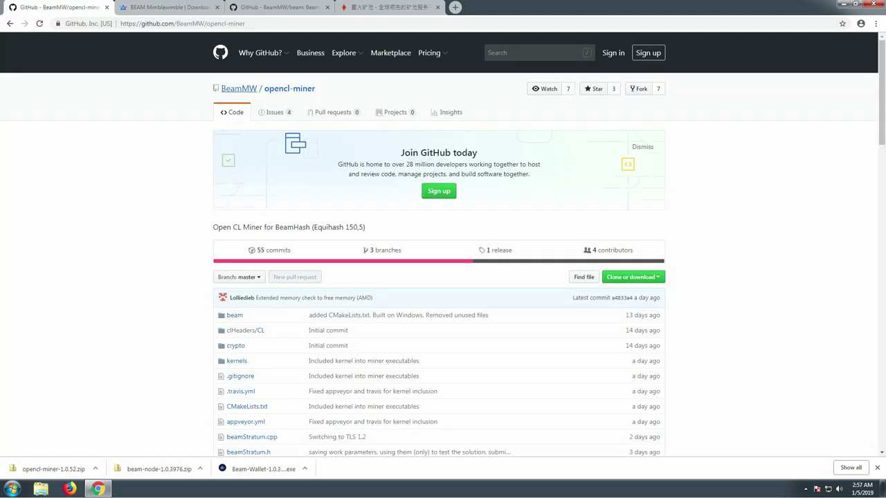
pyautogui.scroll(-1, 443, 244)
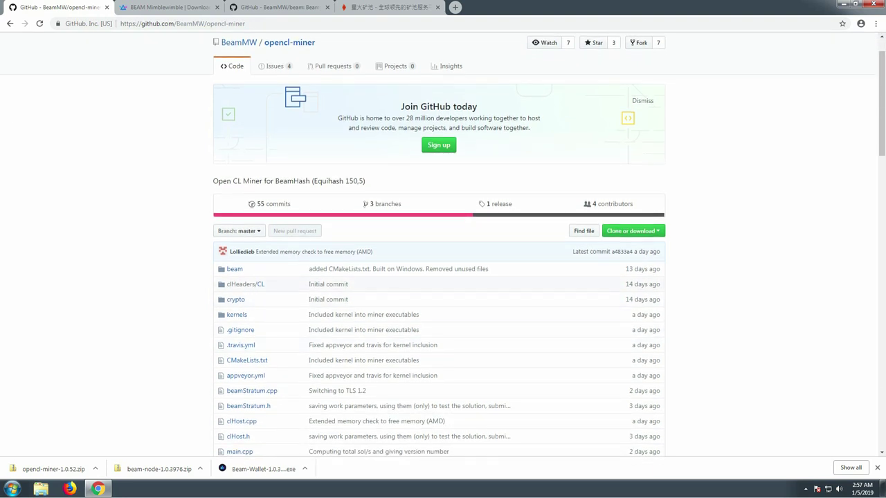
pyautogui.scroll(-3, 643, 436)
pyautogui.scroll(3, 643, 436)
pyautogui.scroll(-2, 438, 277)
pyautogui.scroll(3, 439, 276)
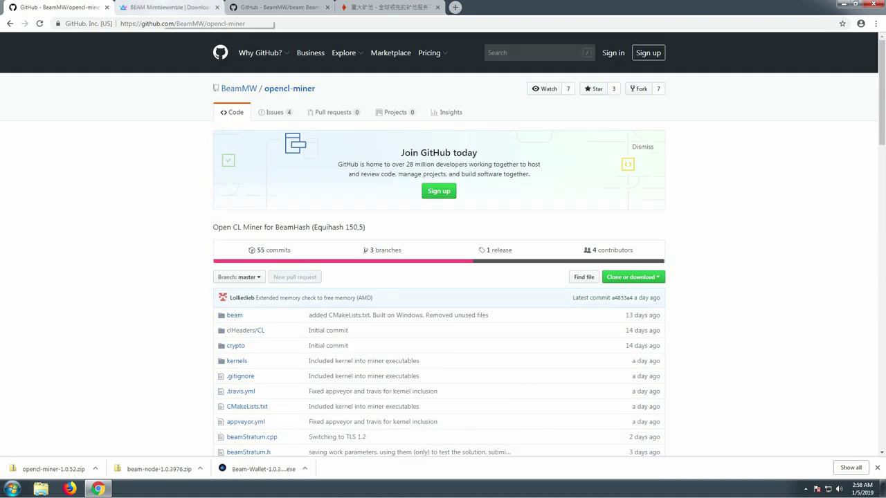
pyautogui.click(169, 7)
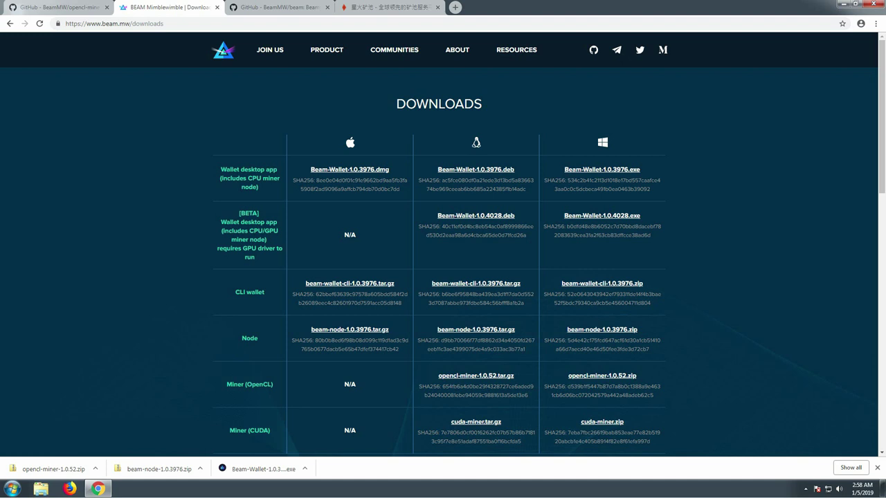
# Highlight the [BETA] desktop wallet description and its CPU/GPU miner node note.
pyautogui.moveTo(220, 169)
pyautogui.mouseDown()
pyautogui.moveTo(279, 169)
pyautogui.moveTo(259, 187)
pyautogui.moveTo(220, 169)
pyautogui.mouseUp()
pyautogui.moveTo(254, 258); pyautogui.dragTo(238, 211)
pyautogui.moveTo(222, 231); pyautogui.dragTo(267, 239)
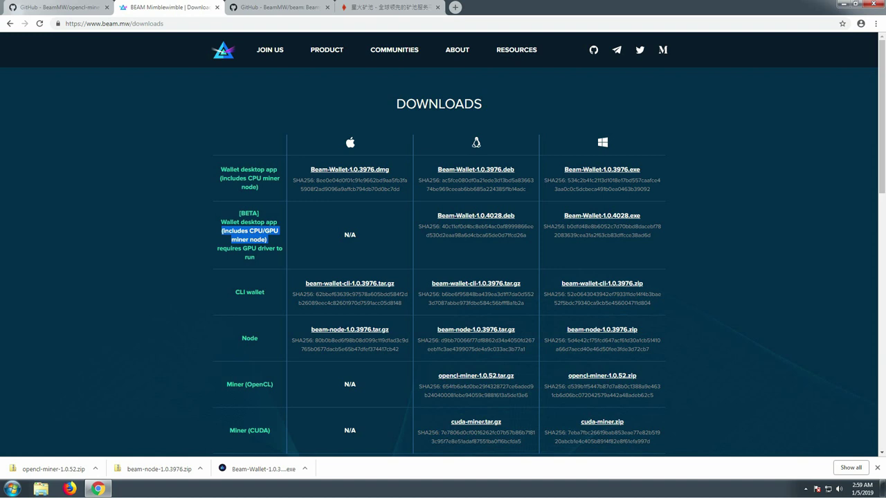
pyautogui.doubleClick(249, 213)
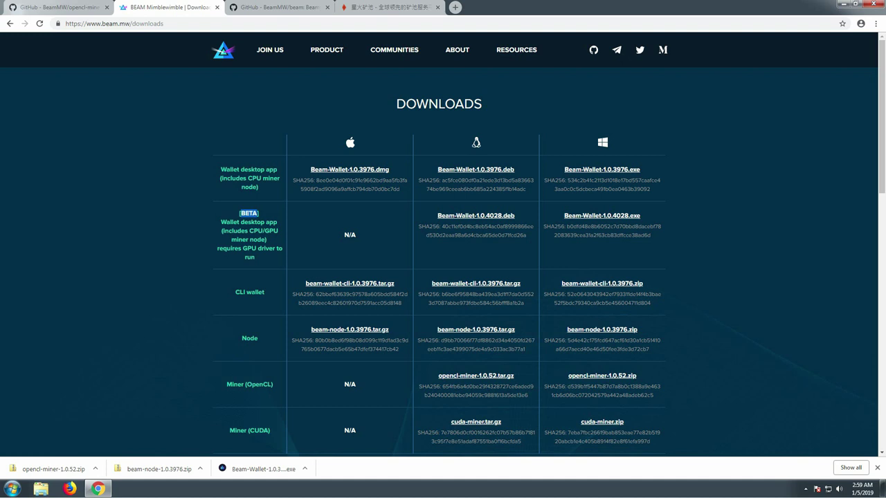
pyautogui.tripleClick(249, 213)
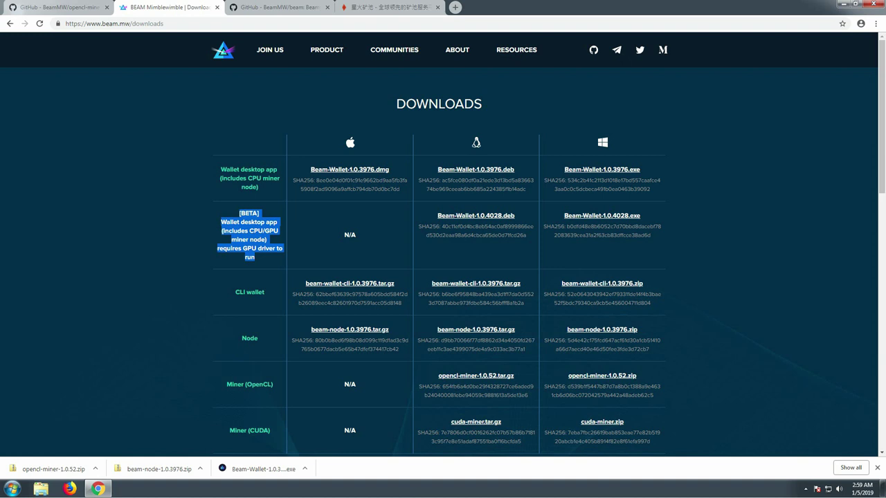
pyautogui.click(253, 184)
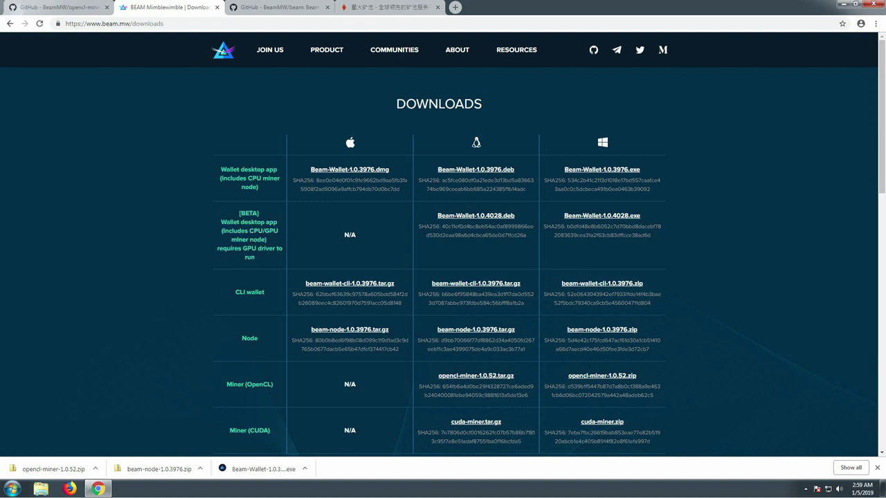
# Launch the downloaded Beam-Wallet-1.0.3976 installer from Chrome's downloads bar.
pyautogui.rightClick(253, 184)
pyautogui.press('Escape')
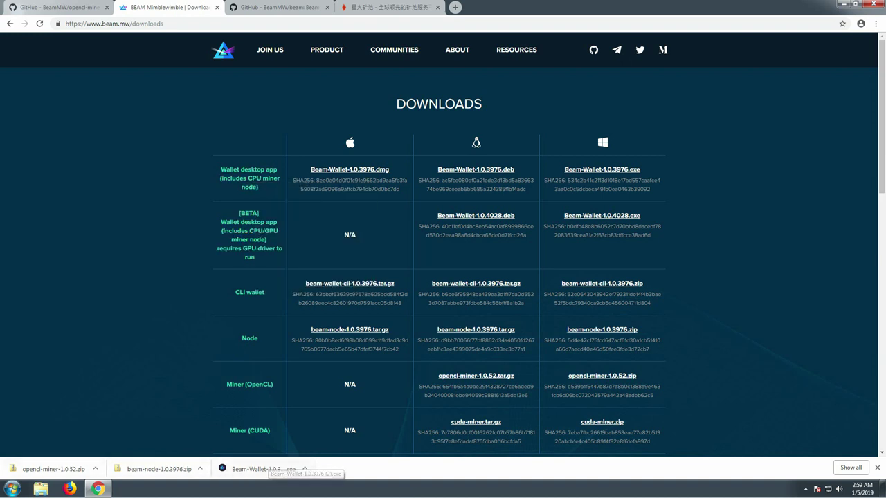
pyautogui.click(277, 468)
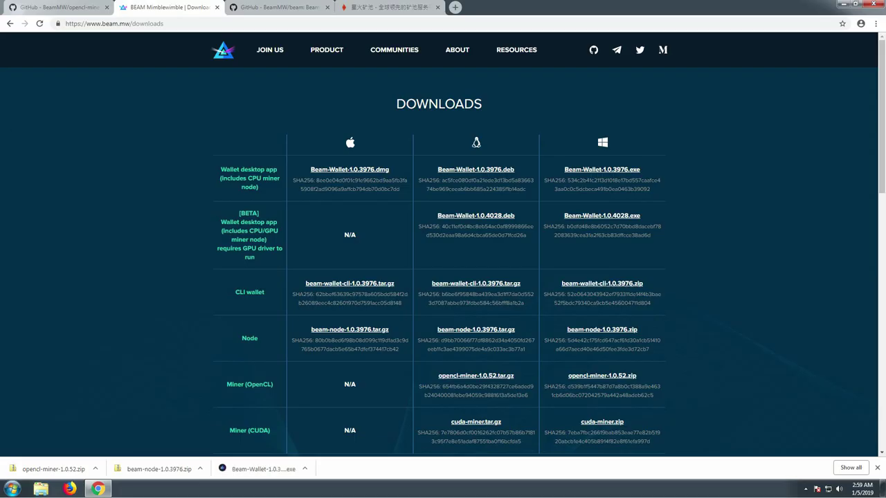
# Accept the license and default C:\Program Files\Beam folder, then finish the Beam Wallet installation.
pyautogui.press('Return')
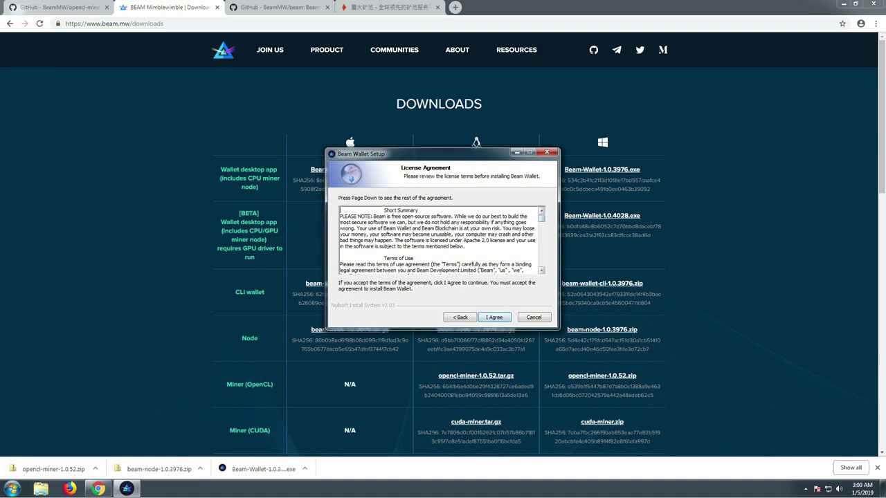
pyautogui.press('pagedown')
pyautogui.press('pagedown')
pyautogui.press('pagedown')
pyautogui.press('pagedown')
pyautogui.press('pagedown')
pyautogui.press('pagedown')
pyautogui.press('pagedown')
pyautogui.press('pagedown')
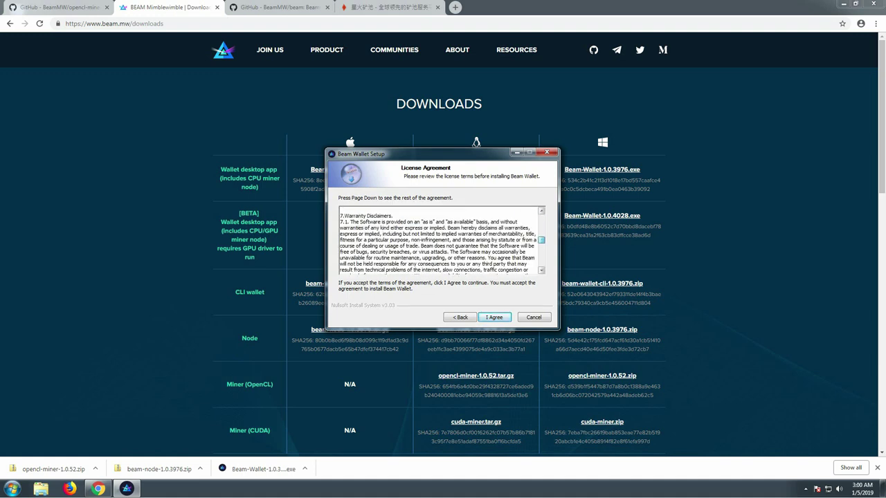
pyautogui.press('pagedown')
pyautogui.press('pagedown')
pyautogui.press('pagedown')
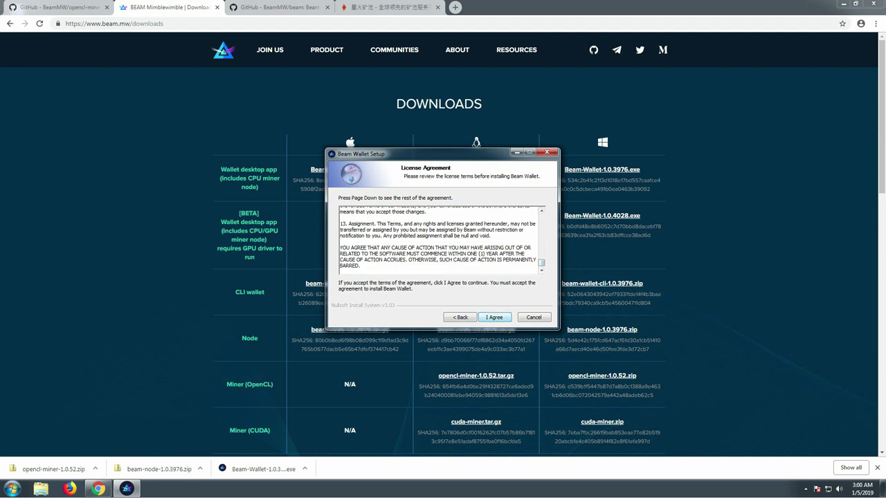
pyautogui.press('Return')
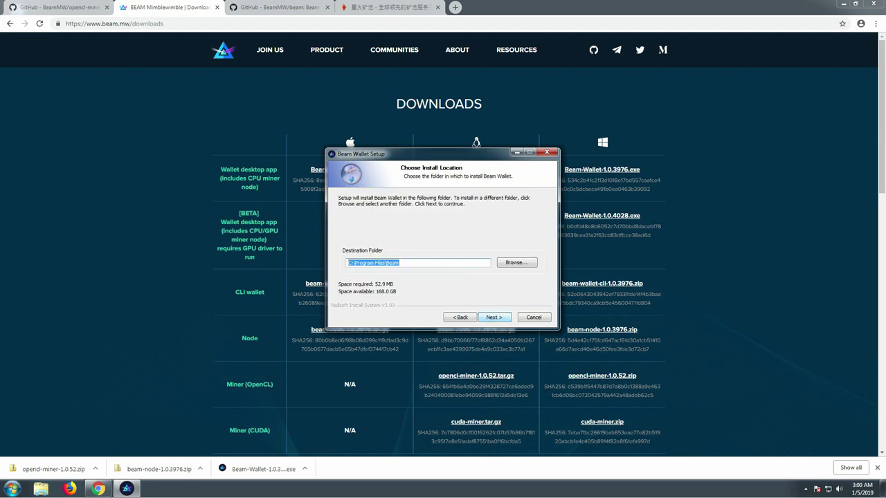
pyautogui.press('Return')
pyautogui.press('Return')
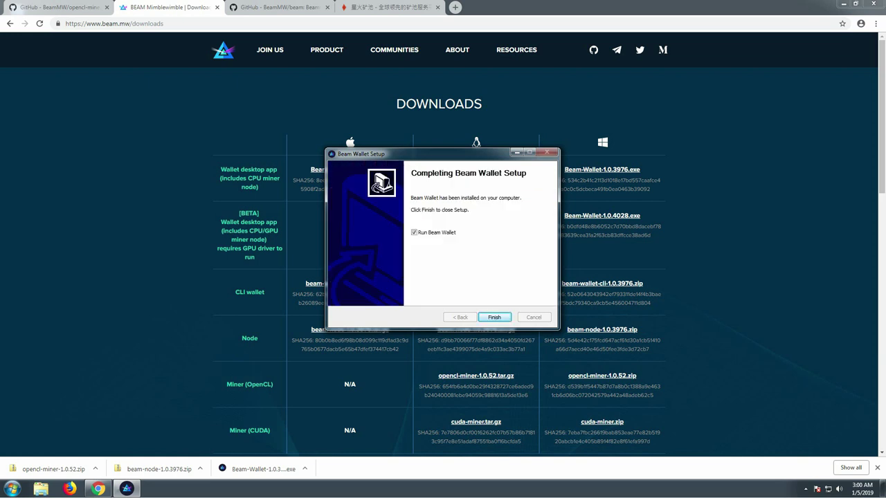
pyautogui.click(494, 317)
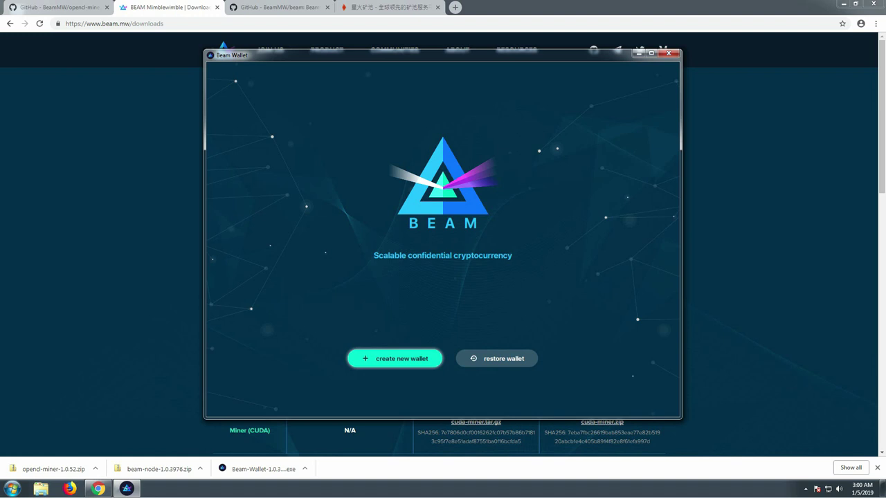
# Start a new wallet, generate its 12-word seed phrase, and continue past the word list.
pyautogui.click(394, 358)
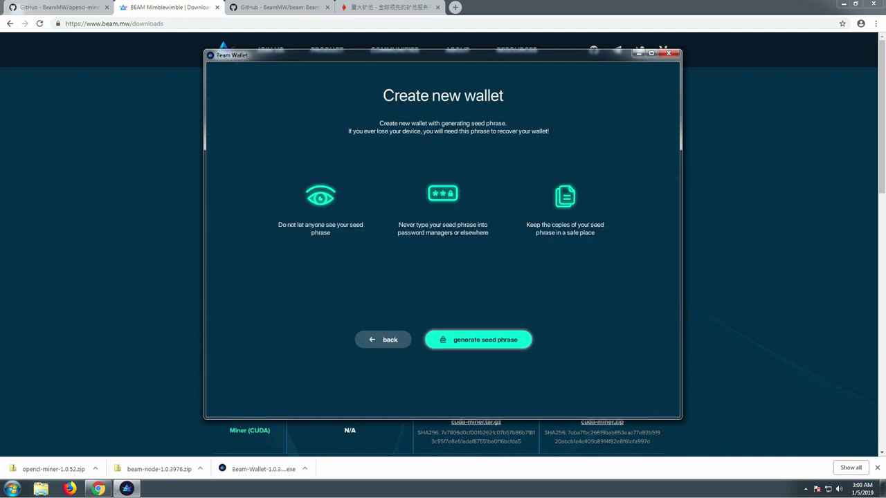
pyautogui.click(477, 340)
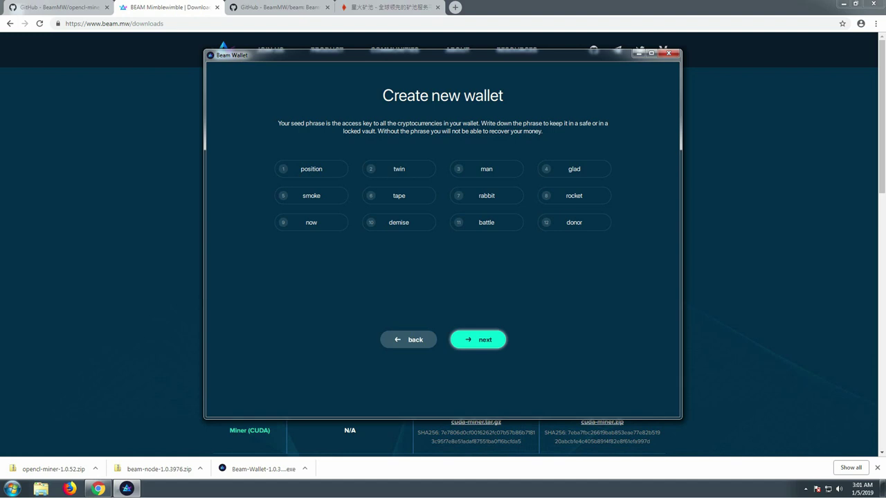
pyautogui.click(478, 339)
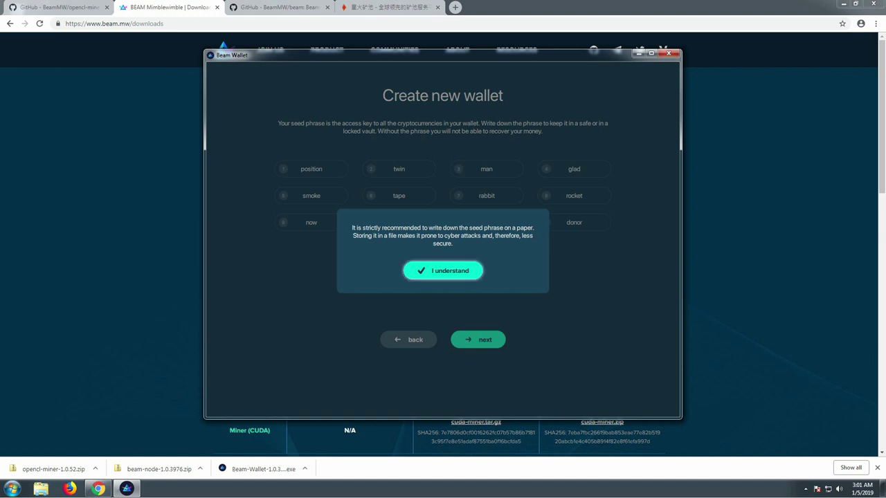
# Fill in the six requested seed-phrase check words, correct the word-12 typo, and continue.
pyautogui.press('Return')
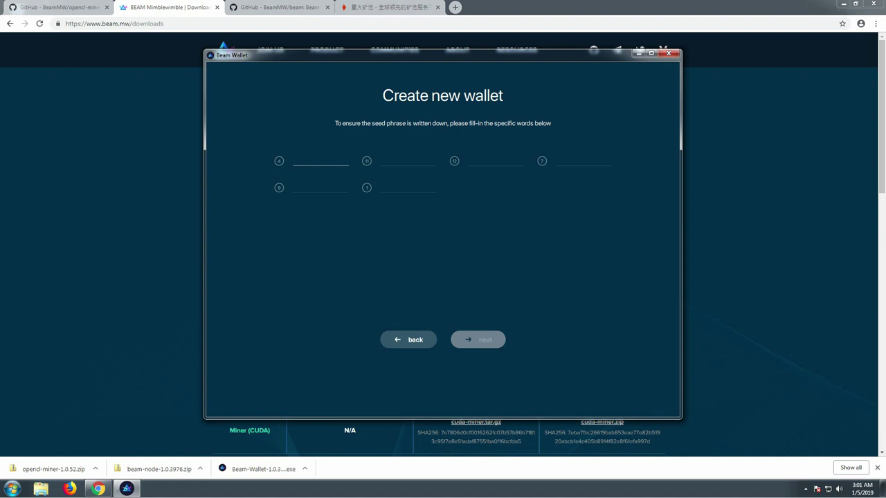
pyautogui.click(409, 161)
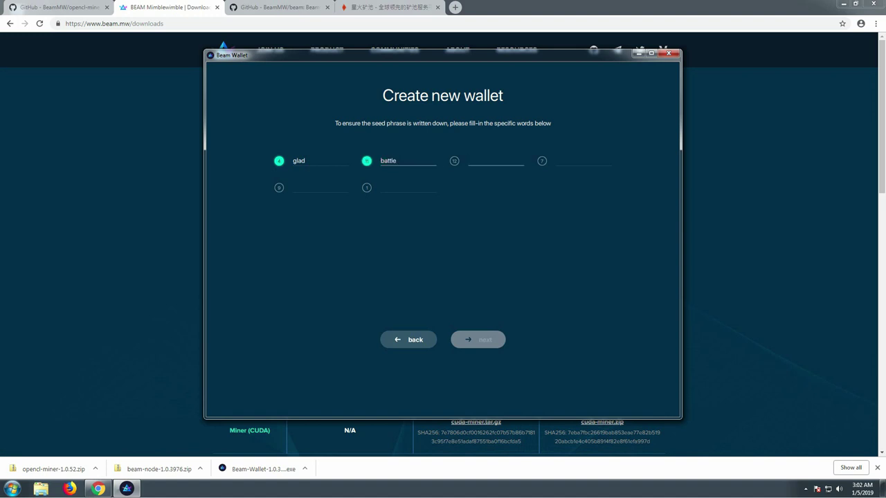
pyautogui.press('Tab')
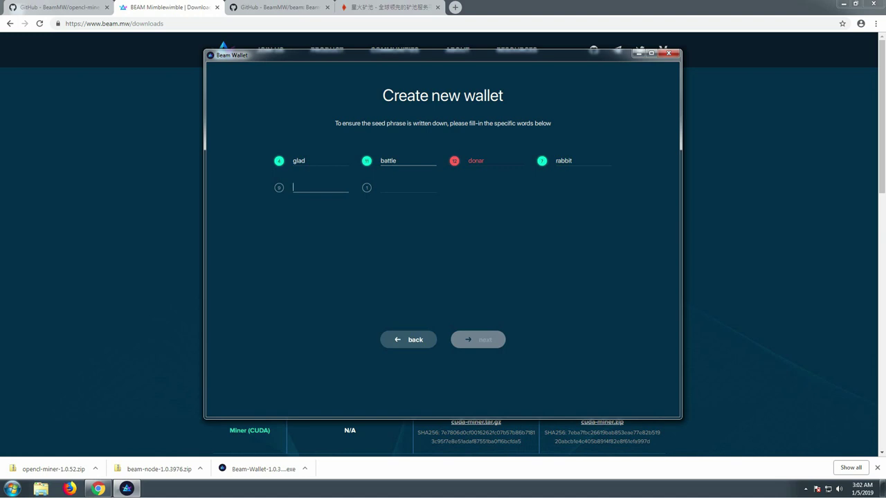
pyautogui.press('Tab')
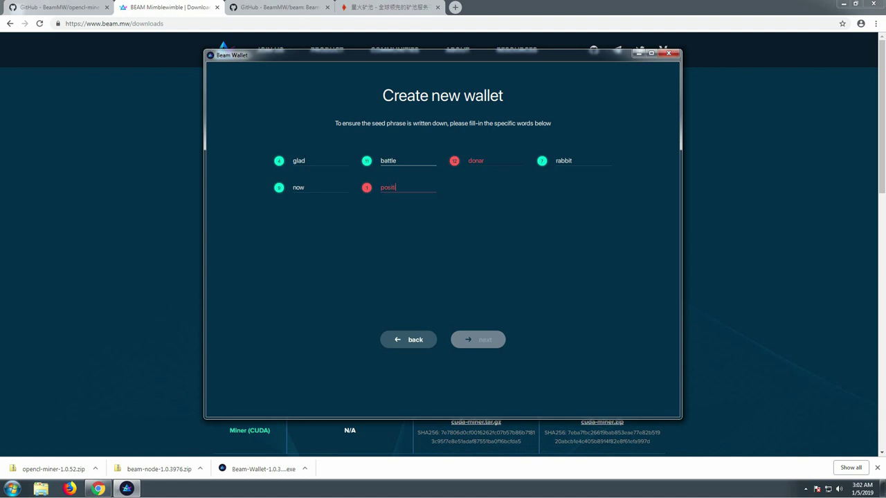
pyautogui.click(484, 160)
pyautogui.press('BackSpace')
pyautogui.press('BackSpace')
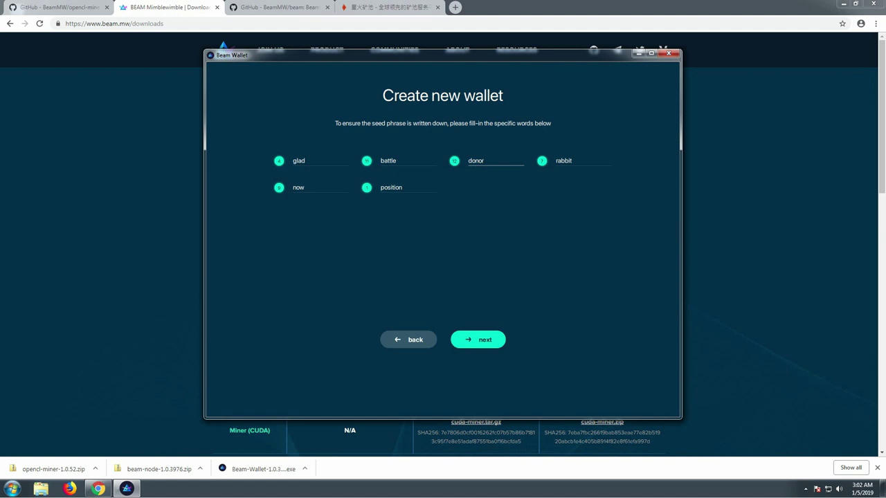
pyautogui.press('Return')
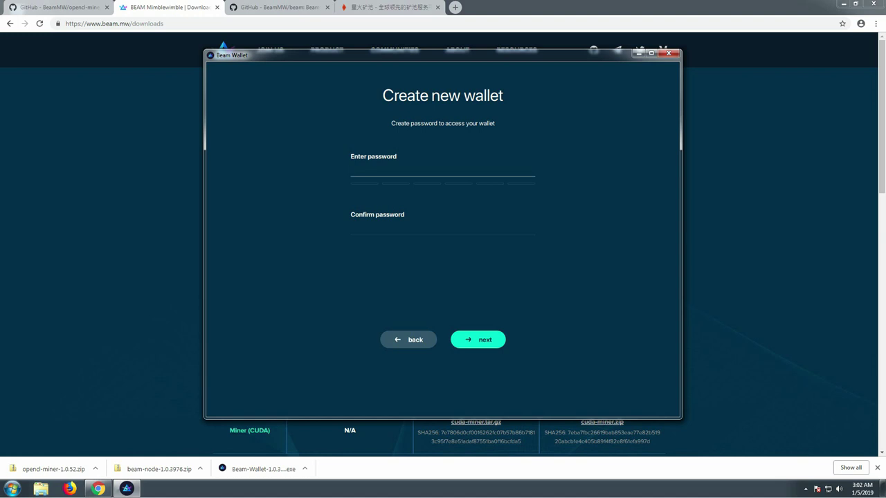
# Enter and confirm the new wallet password.
pyautogui.write('•••••••••••')
pyautogui.press('Tab')
pyautogui.write('•••••••••••')
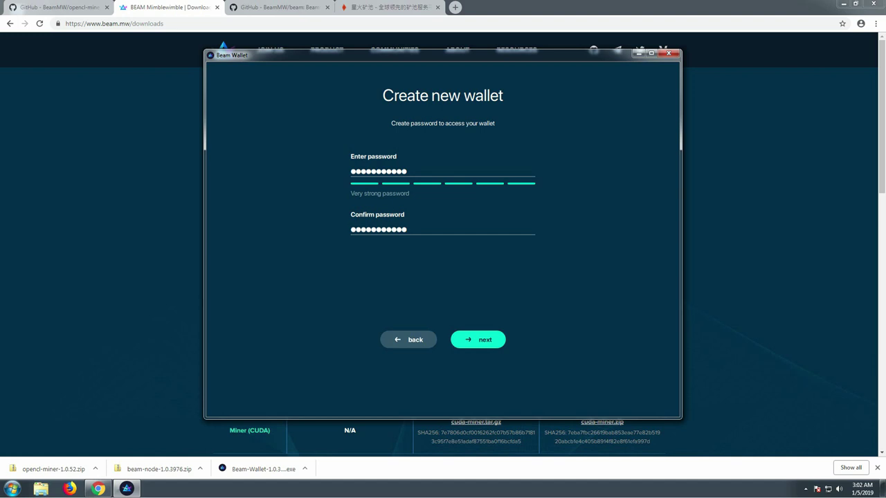
pyautogui.press('Tab')
pyautogui.press('Return')
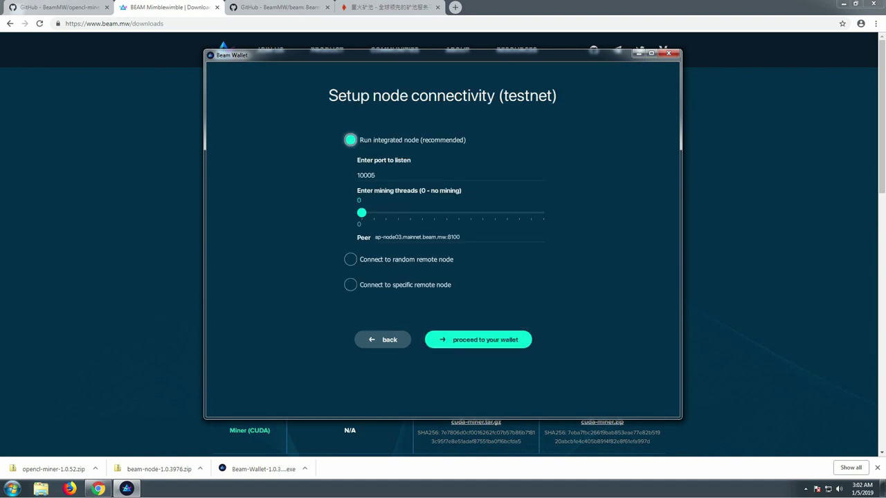
# Connect the wallet to a random remote node, finish setup, and bring up the Spark Pool page.
pyautogui.click(350, 259)
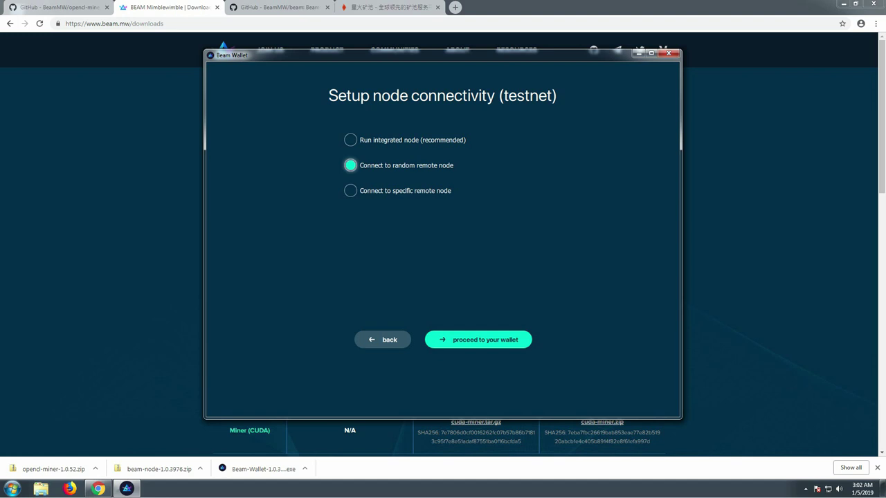
pyautogui.click(350, 140)
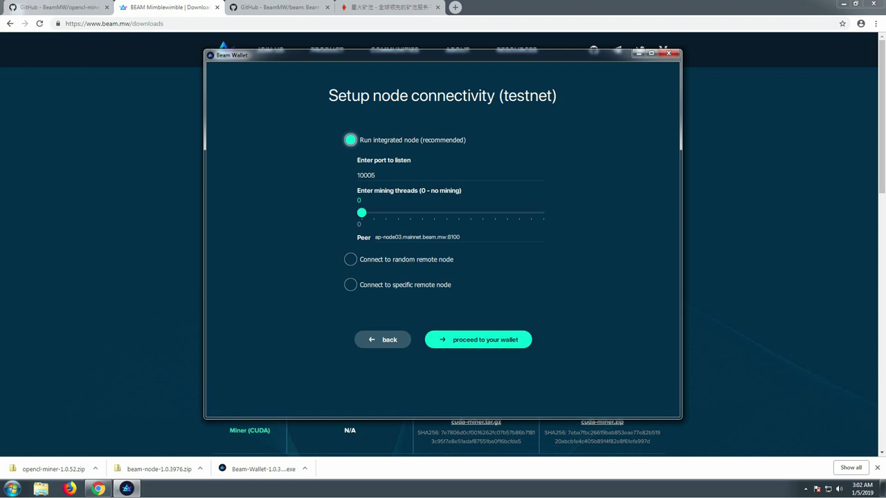
pyautogui.click(350, 259)
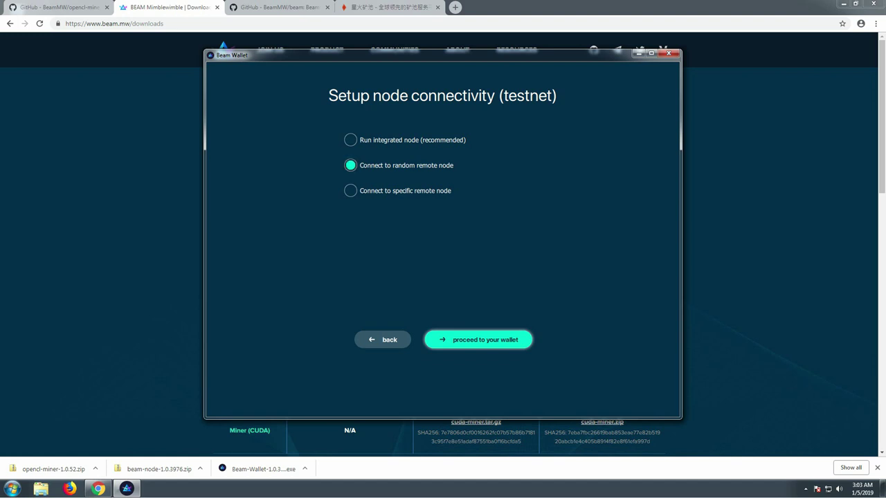
pyautogui.click(478, 340)
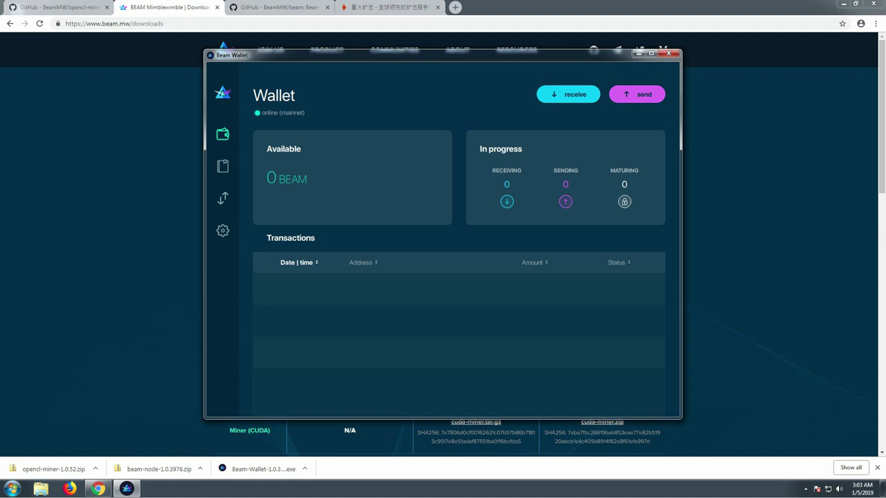
pyautogui.moveTo(420, 58); pyautogui.dragTo(436, 69)
pyautogui.click(389, 7)
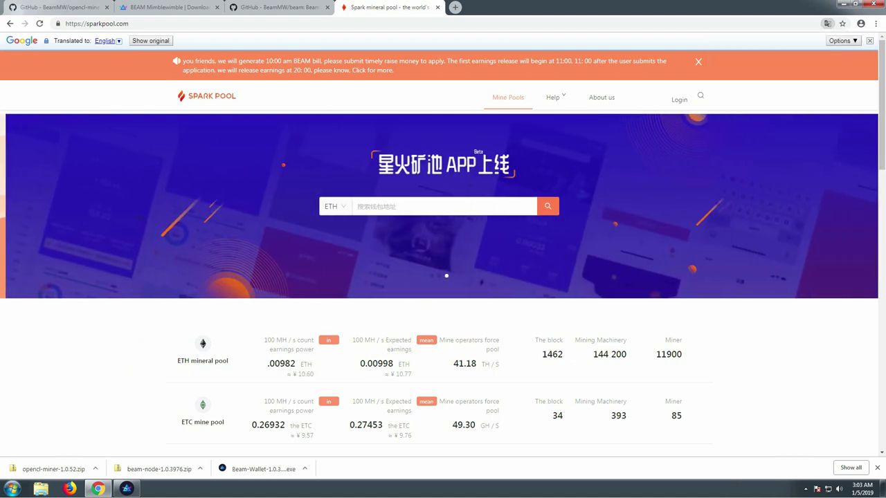
# Highlight the tutorial's safety note and the Windows AppData\Local\Beam Wallet deletion path.
pyautogui.scroll(-3, 443, 249)
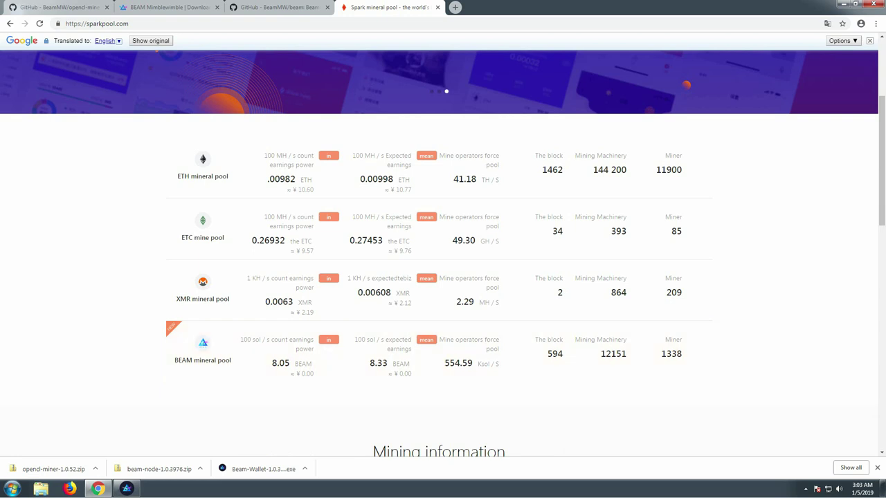
pyautogui.moveTo(308, 215); pyautogui.dragTo(479, 228)
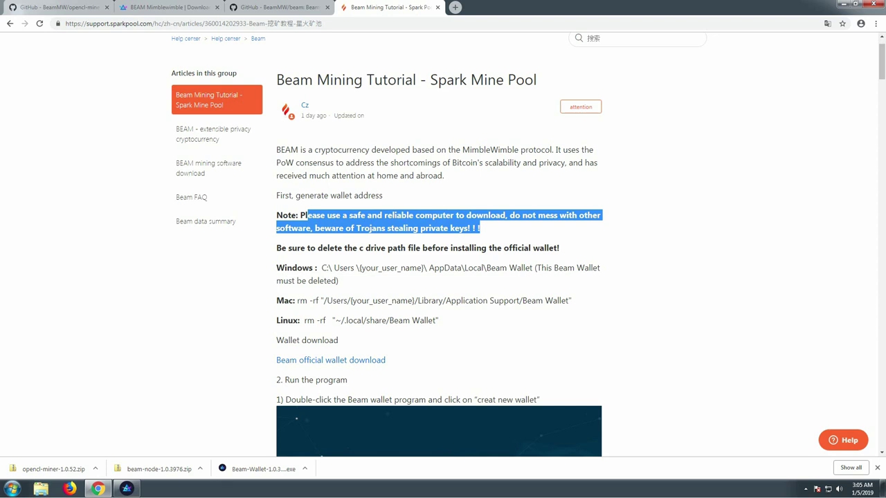
pyautogui.moveTo(320, 267); pyautogui.dragTo(339, 280)
pyautogui.moveTo(433, 268); pyautogui.dragTo(518, 267)
pyautogui.click(517, 268)
pyautogui.moveTo(490, 268); pyautogui.dragTo(338, 280)
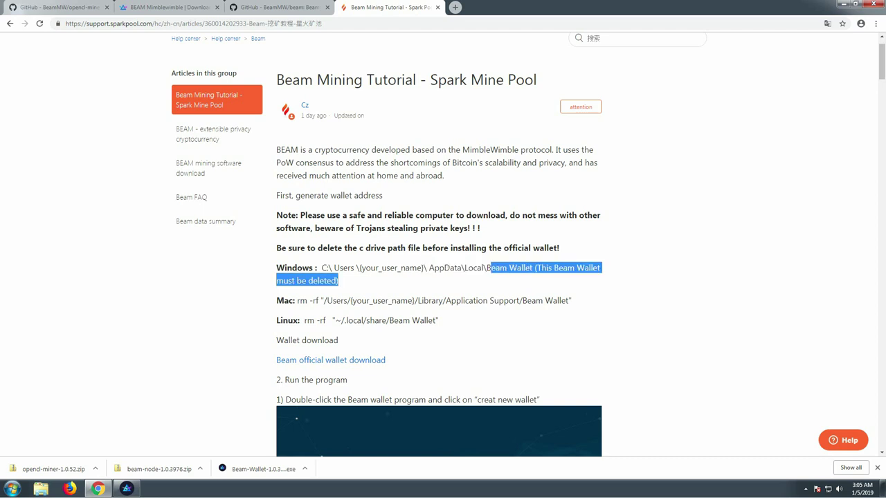
pyautogui.moveTo(486, 268); pyautogui.dragTo(338, 280)
pyautogui.moveTo(534, 268); pyautogui.dragTo(339, 281)
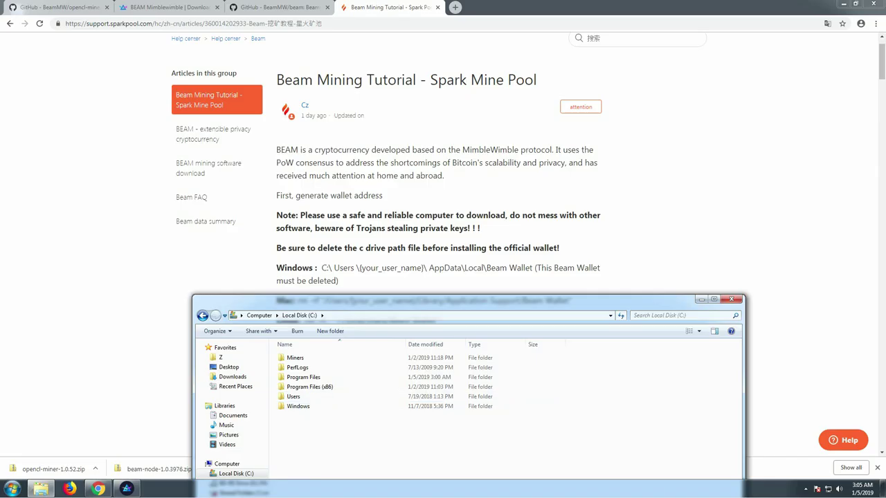
# Navigate from Users through the user profile and \appdata path into the Local folder.
pyautogui.doubleClick(293, 397)
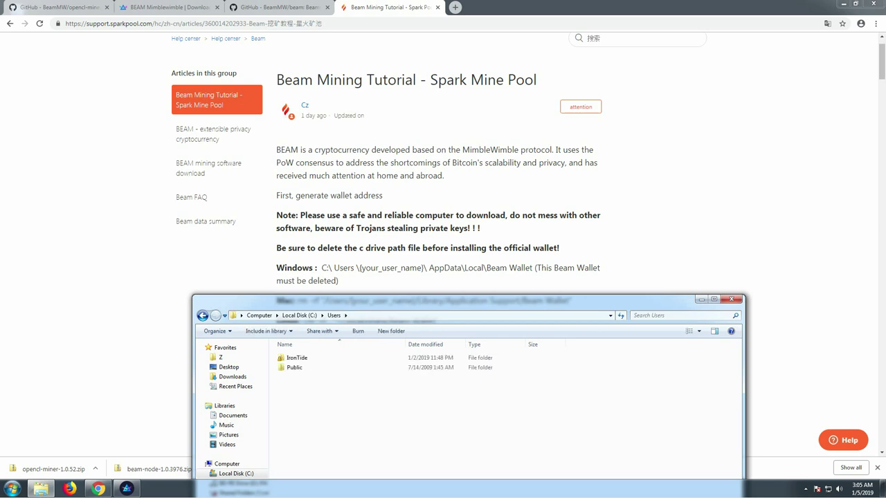
pyautogui.doubleClick(297, 358)
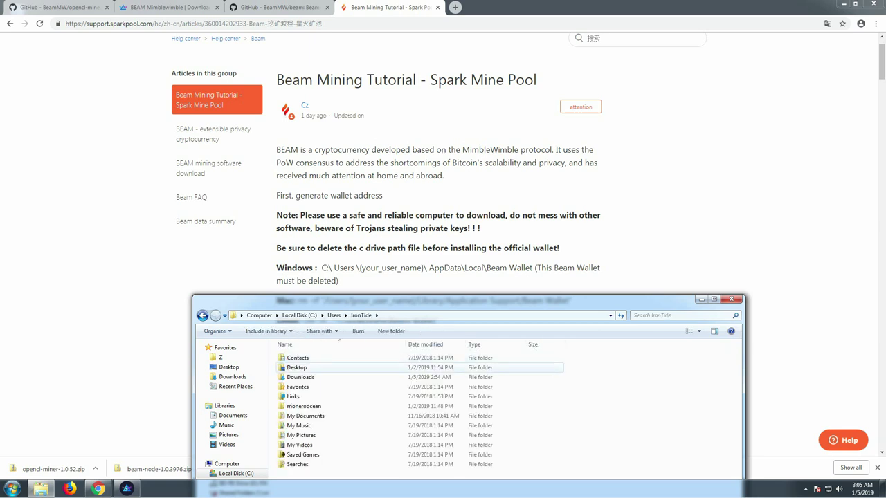
pyautogui.click(415, 315)
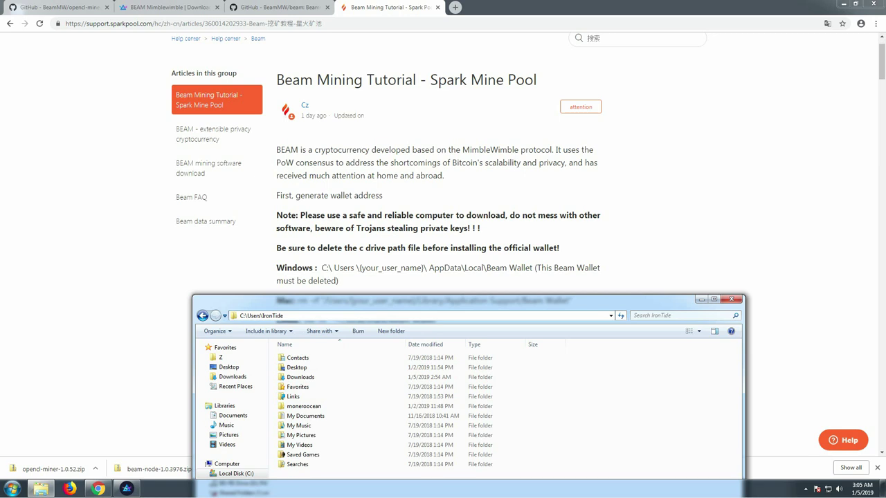
pyautogui.write('\\appdate')
pyautogui.press('BackSpace')
pyautogui.write('a')
pyautogui.hotkey('ctrl', 'a')
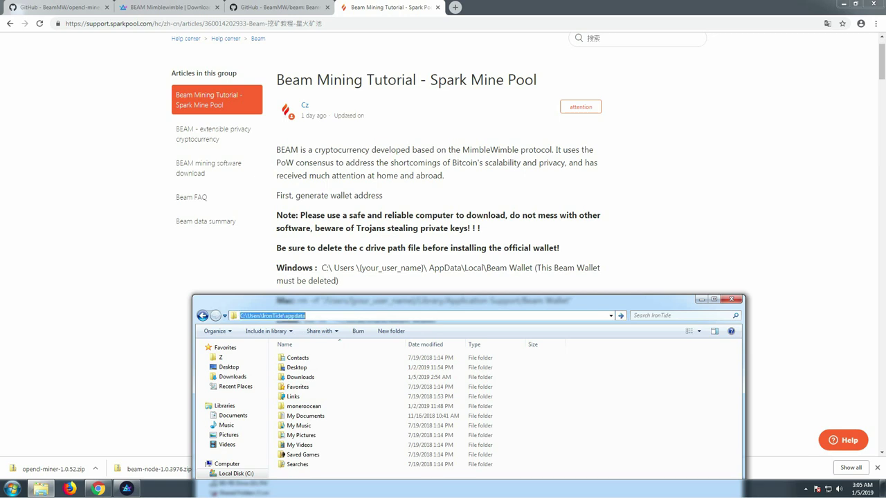
pyautogui.press('Return')
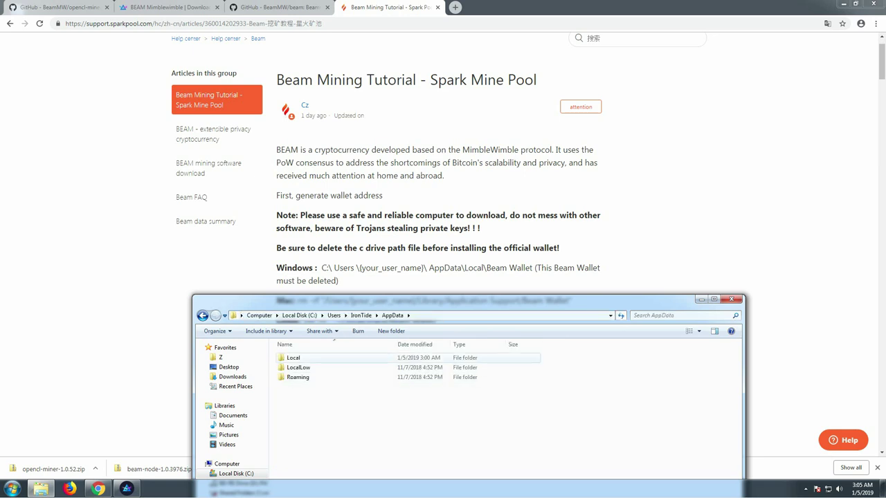
pyautogui.doubleClick(293, 357)
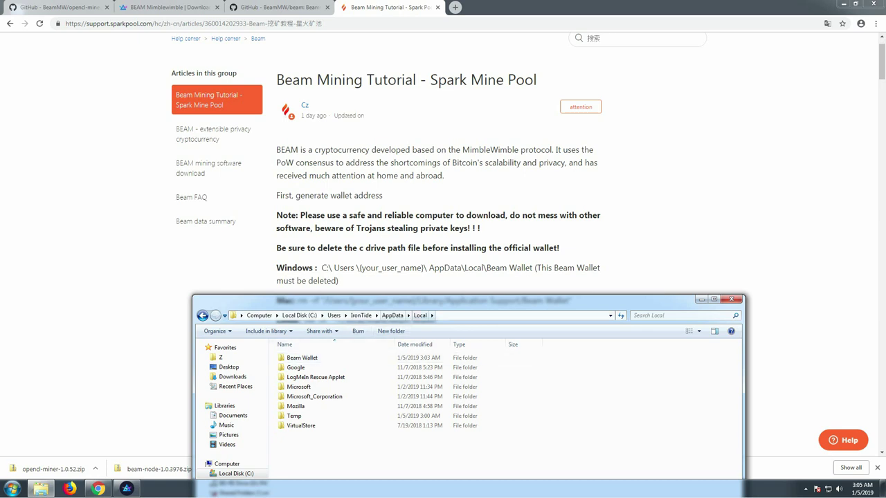
# Look inside the Beam Wallet folder, then delete it from AppData\Local.
pyautogui.click(470, 314)
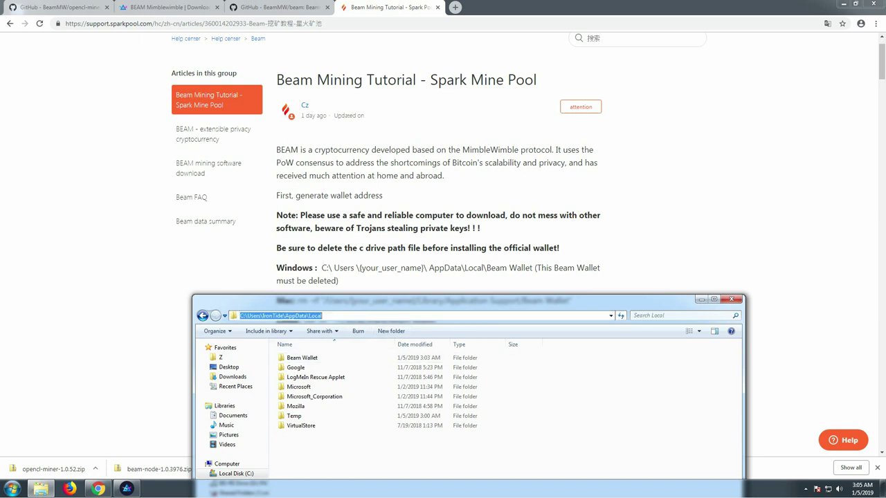
pyautogui.press('Return')
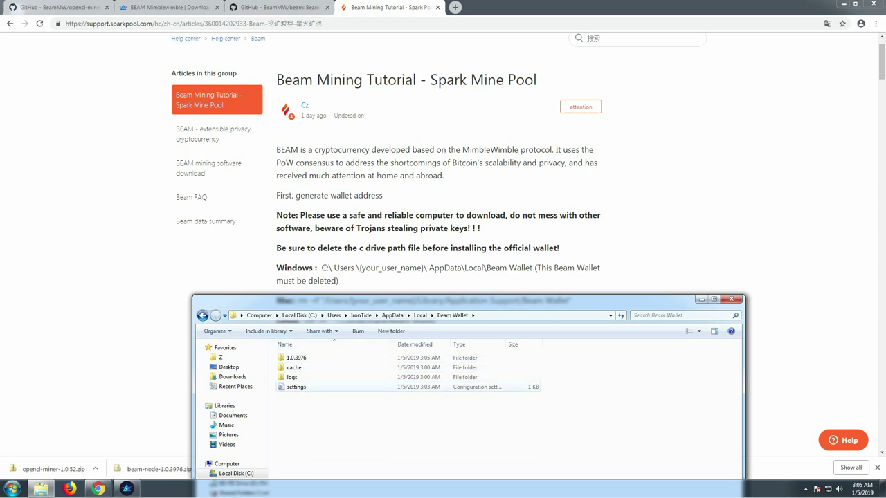
pyautogui.click(420, 315)
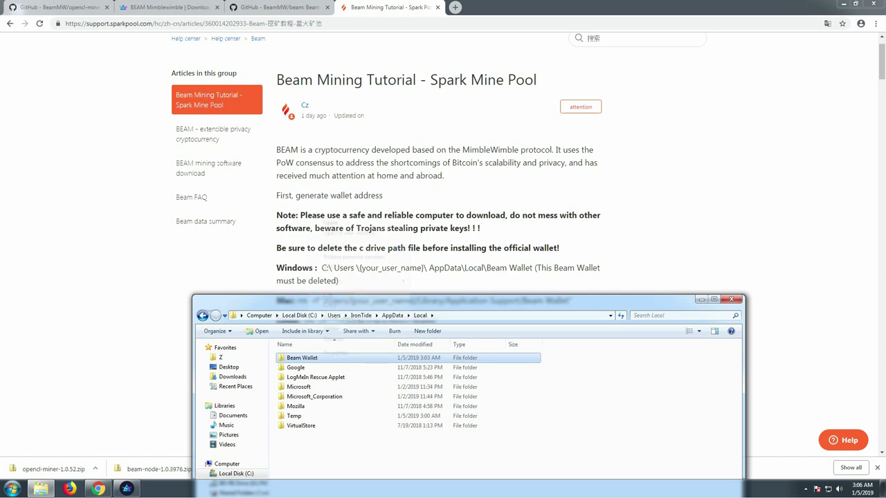
pyautogui.rightClick(307, 358)
pyautogui.click(339, 329)
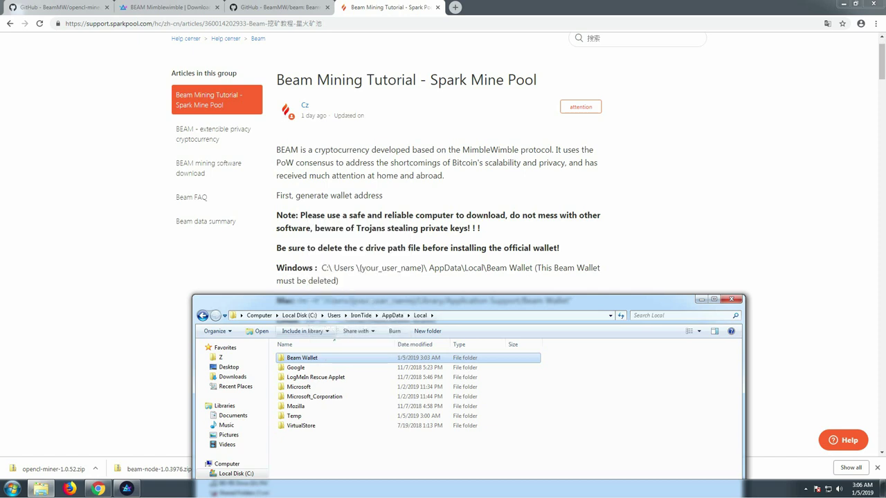
# Confirm the Beam Wallet folder deletion and scroll the tutorial past the Mac and Linux rm -rf commands.
pyautogui.press('Return')
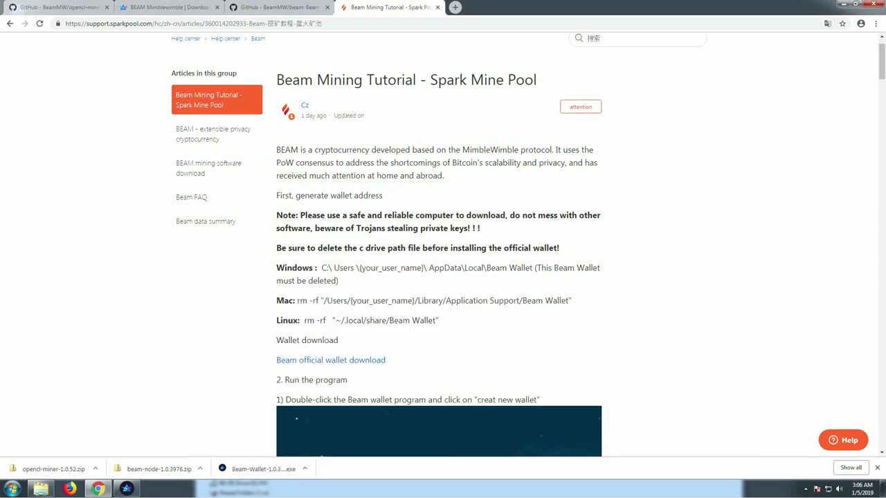
pyautogui.scroll(-1, 420, 265)
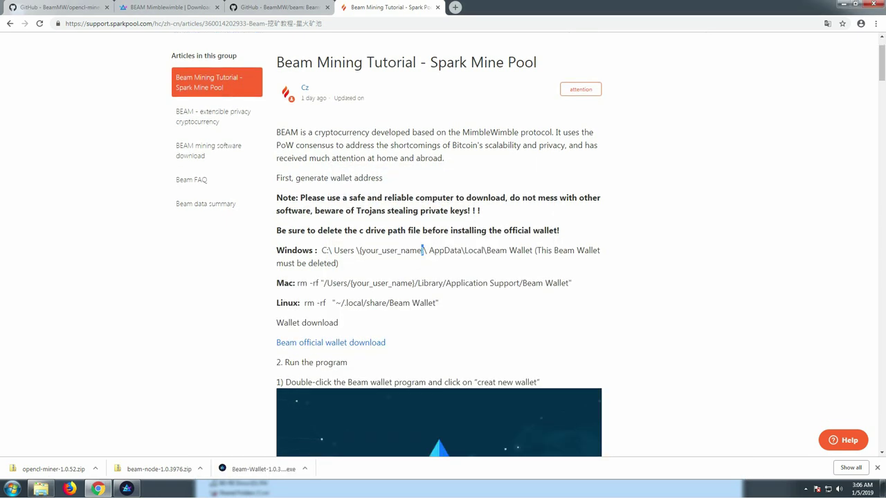
pyautogui.moveTo(297, 254); pyautogui.dragTo(456, 255)
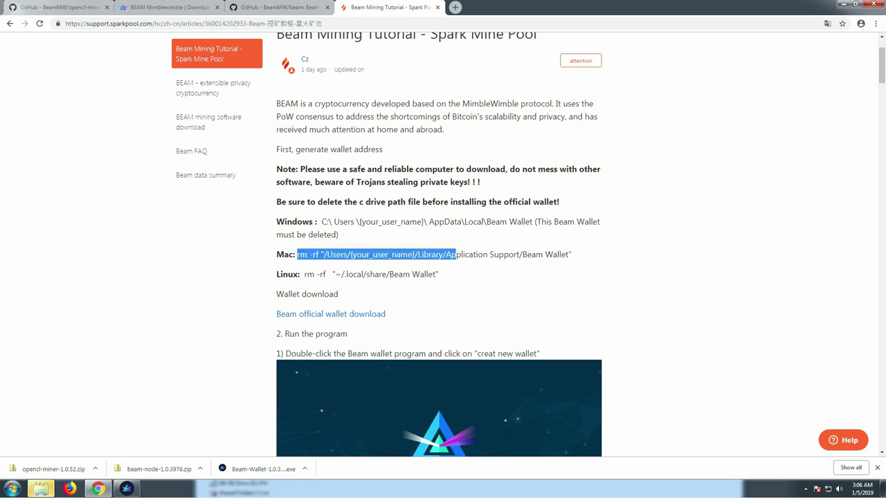
pyautogui.tripleClick(357, 274)
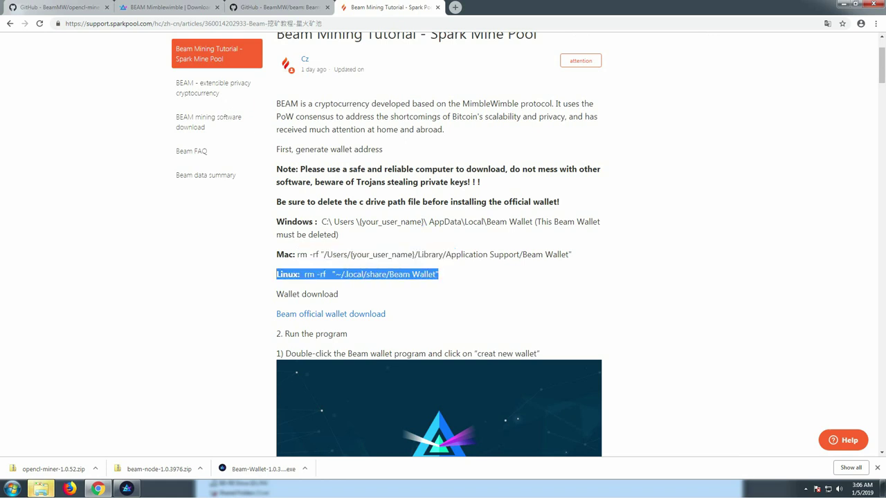
pyautogui.click(357, 274)
pyautogui.scroll(-2, 357, 274)
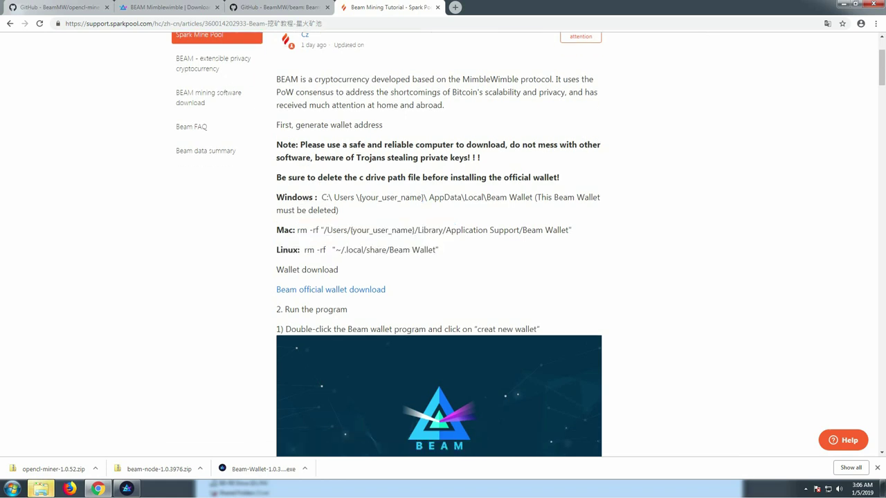
pyautogui.scroll(-7, 439, 263)
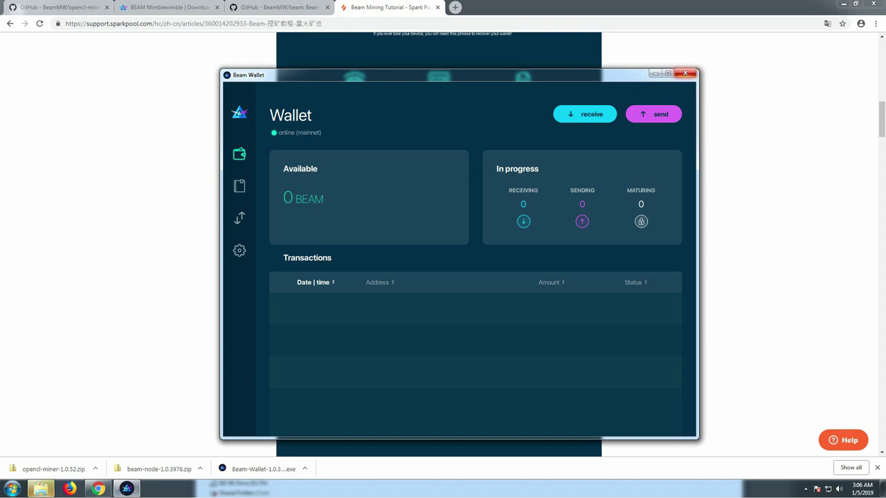
# Close Beam Wallet, relaunch it from the Start menu, and unlock it with the password.
pyautogui.click(684, 72)
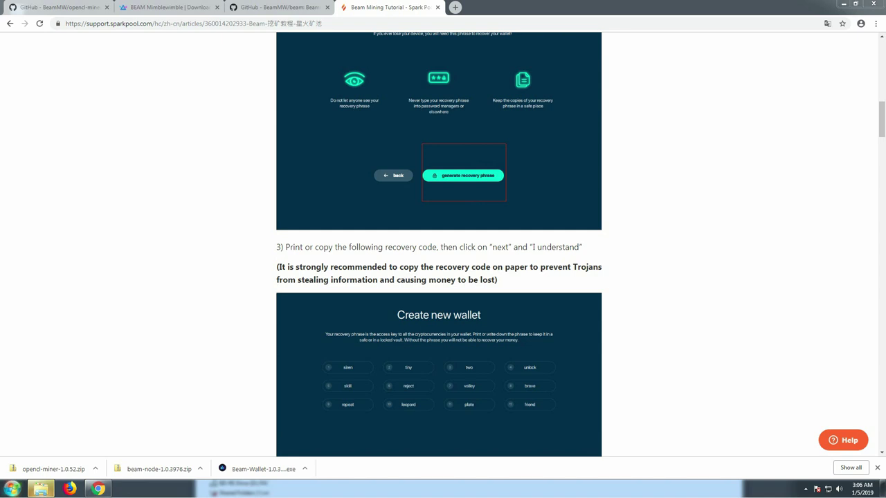
pyautogui.press('super')
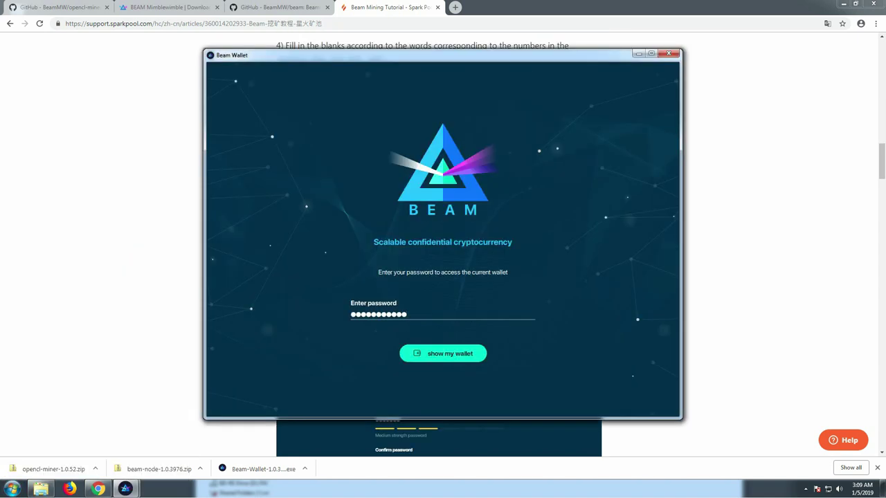
pyautogui.press('Return')
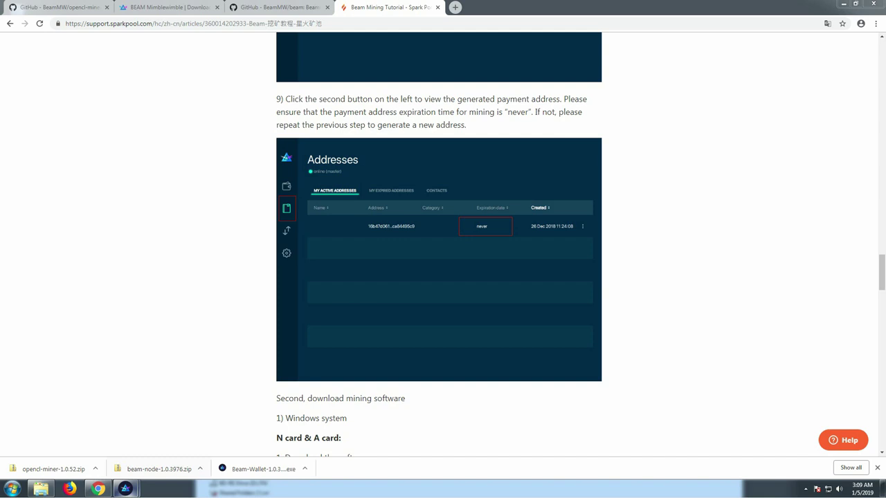
pyautogui.moveTo(126, 489)
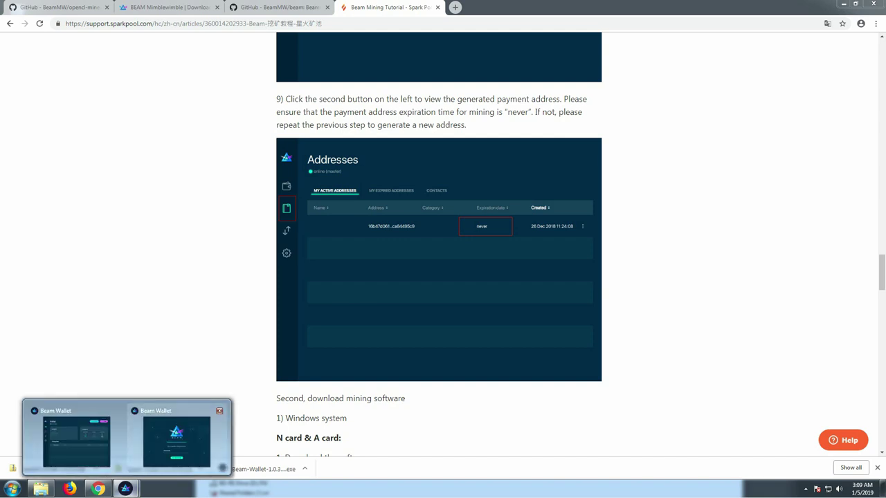
# Close the duplicate Beam Wallet window and review the active and expired address lists.
pyautogui.click(218, 410)
pyautogui.click(126, 438)
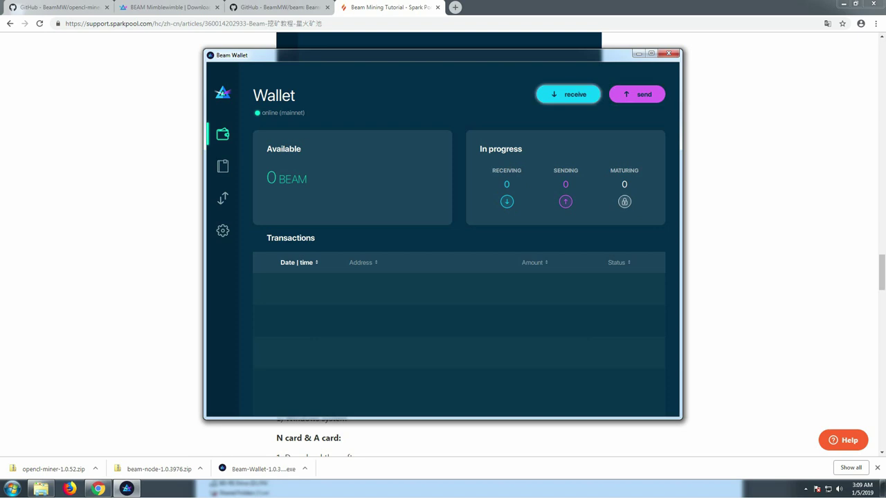
pyautogui.click(222, 166)
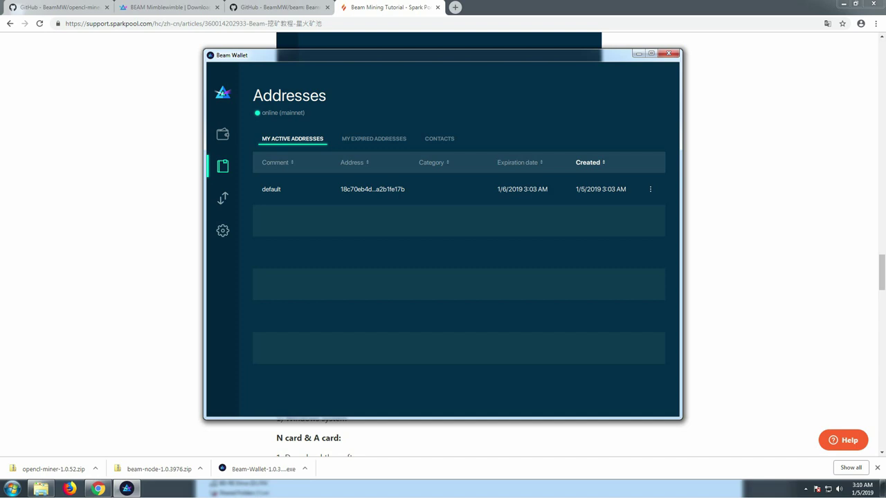
pyautogui.click(374, 138)
pyautogui.click(292, 138)
pyautogui.click(222, 133)
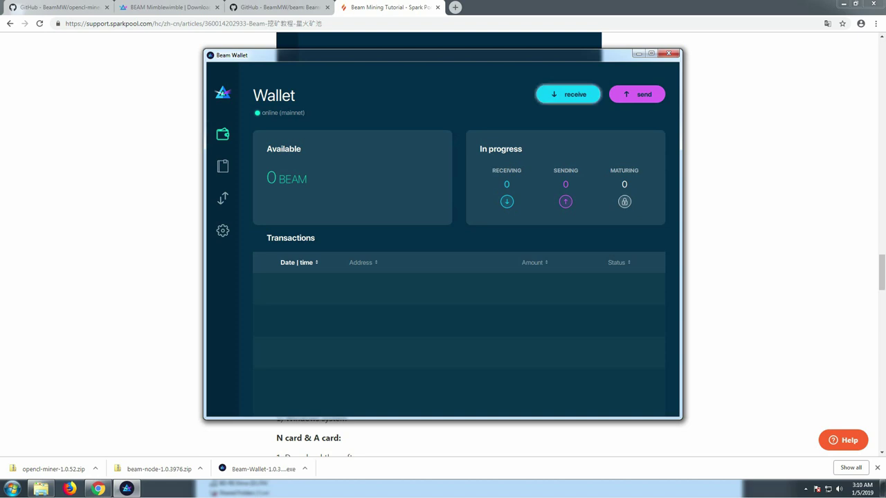
# Generate a new Beam receive address that never expires and copy it to the clipboard.
pyautogui.click(568, 94)
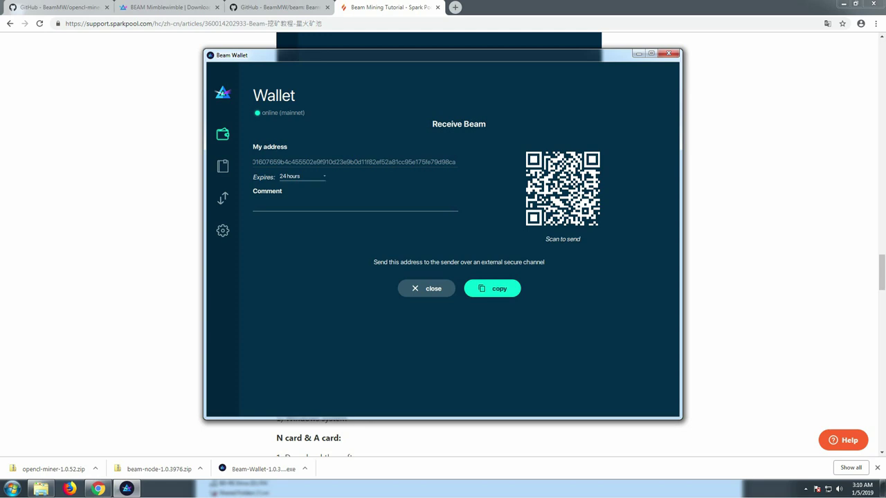
pyautogui.click(301, 177)
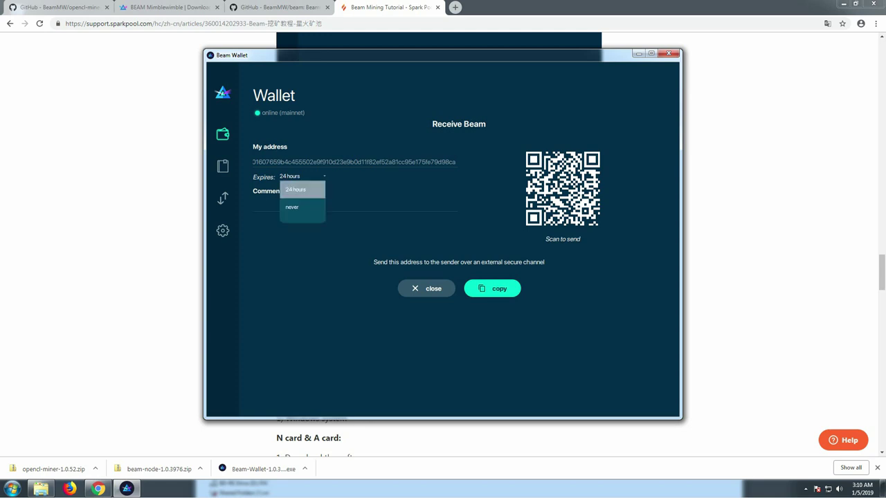
pyautogui.click(294, 207)
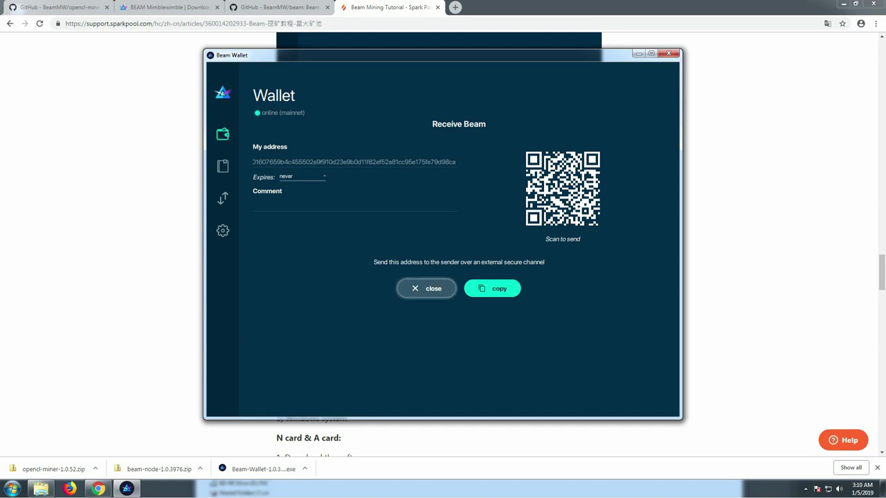
pyautogui.click(353, 162)
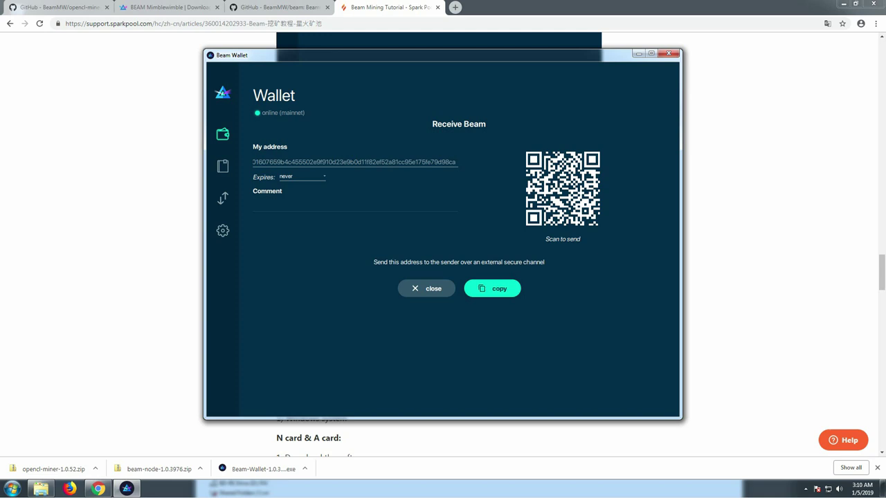
pyautogui.hotkey('ctrl', 'a')
pyautogui.rightClick(388, 172)
pyautogui.click(415, 181)
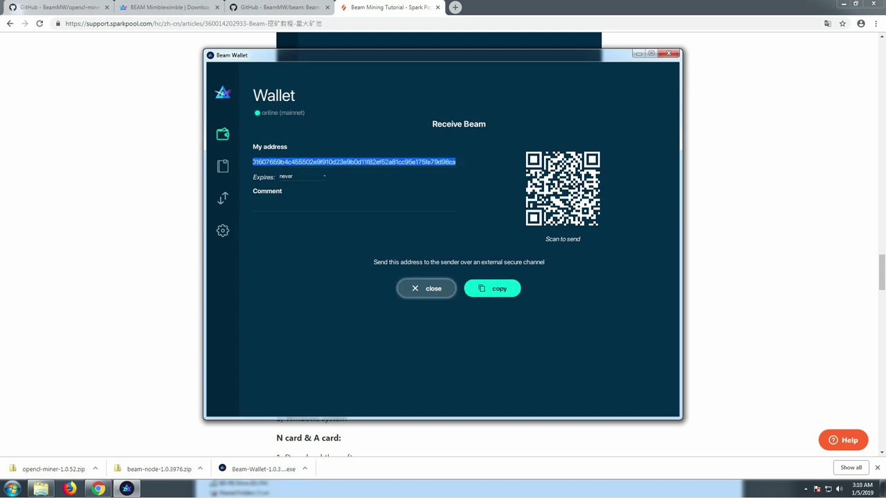
pyautogui.press('Escape')
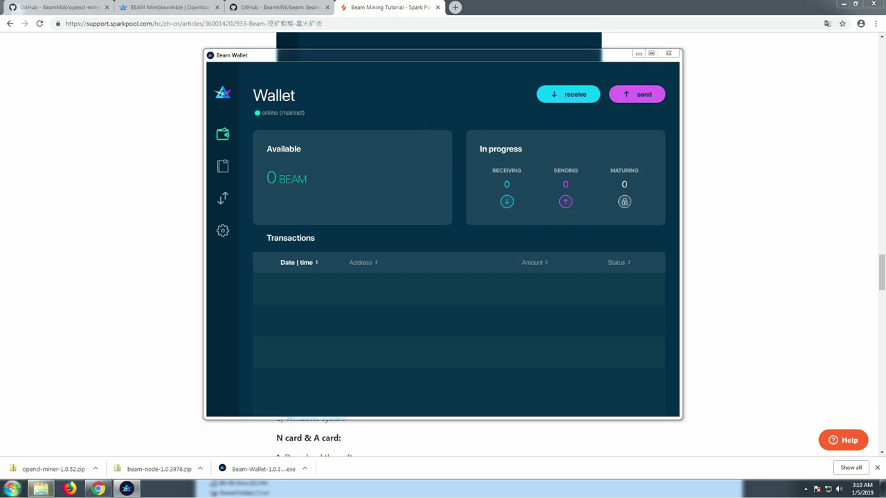
pyautogui.click(12, 488)
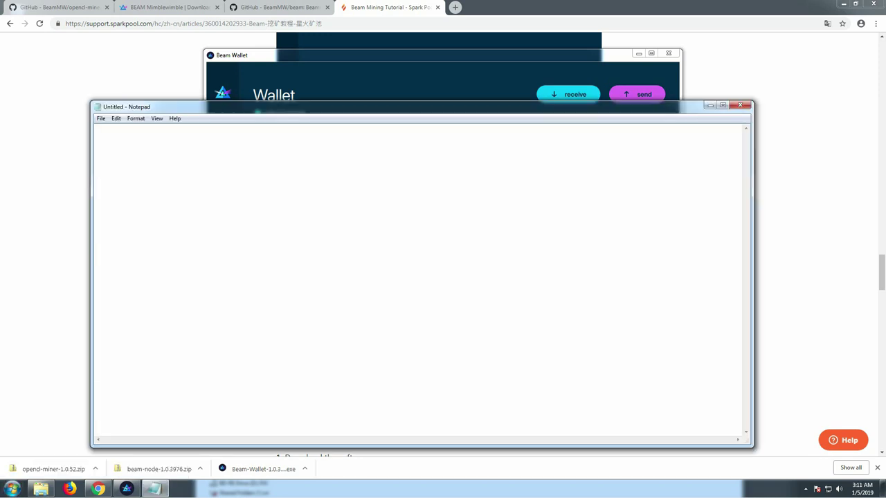
# Paste the Beam receive address into Notepad below a blank line, then return to the Chrome tutorial.
pyautogui.hotkey('ctrl', 'v')
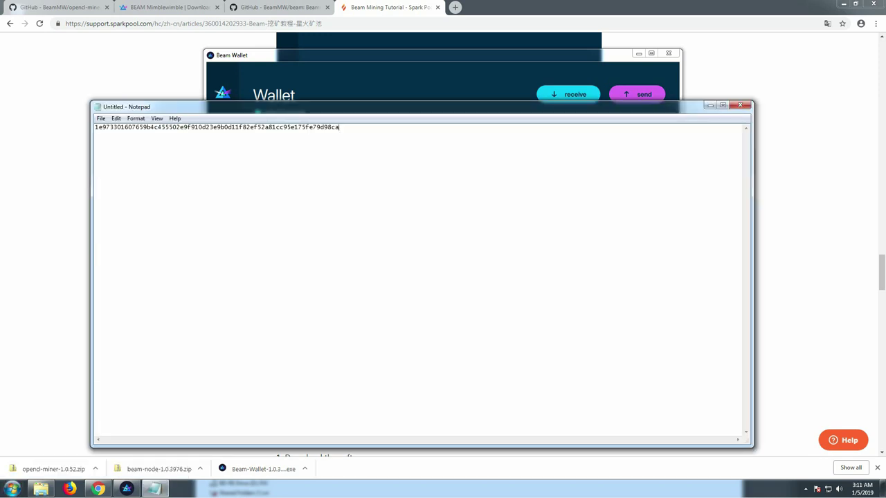
pyautogui.press('Return')
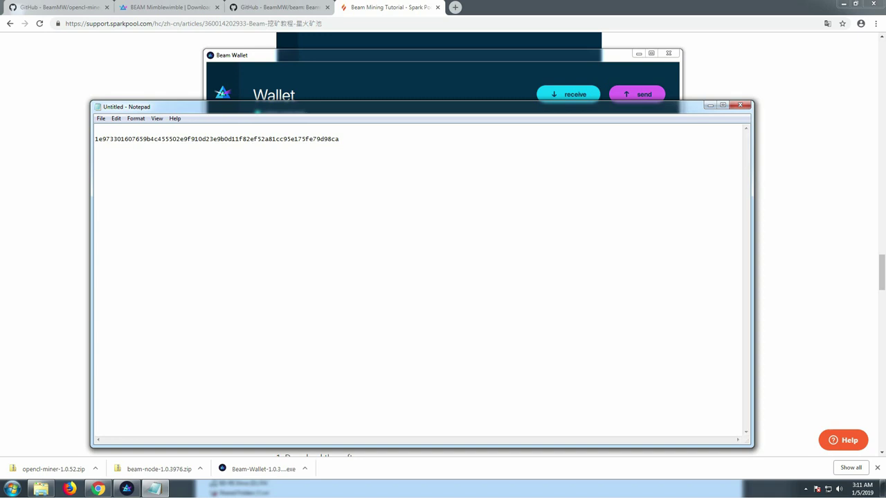
pyautogui.hotkey('alt', 'Tab')
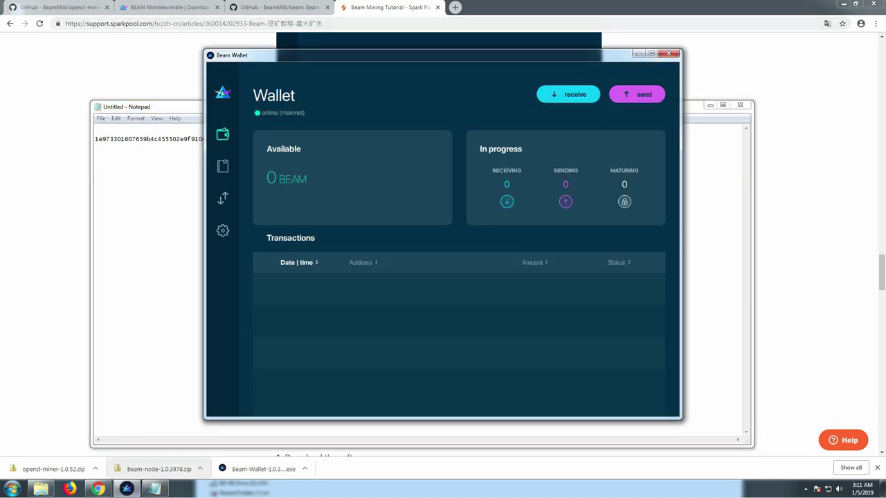
pyautogui.click(163, 469)
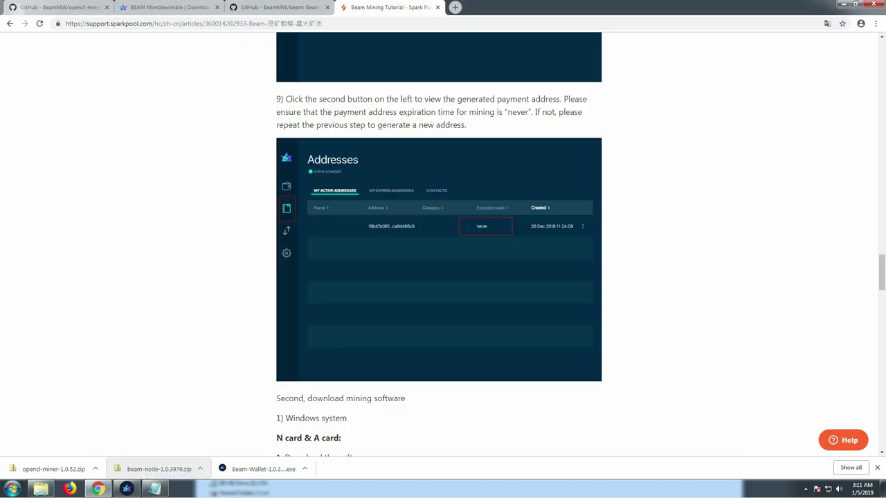
# Open beam-node-1.0.3976.zip, select beam-node and beam-node.cfg, and begin Extract all files.
pyautogui.click(159, 469)
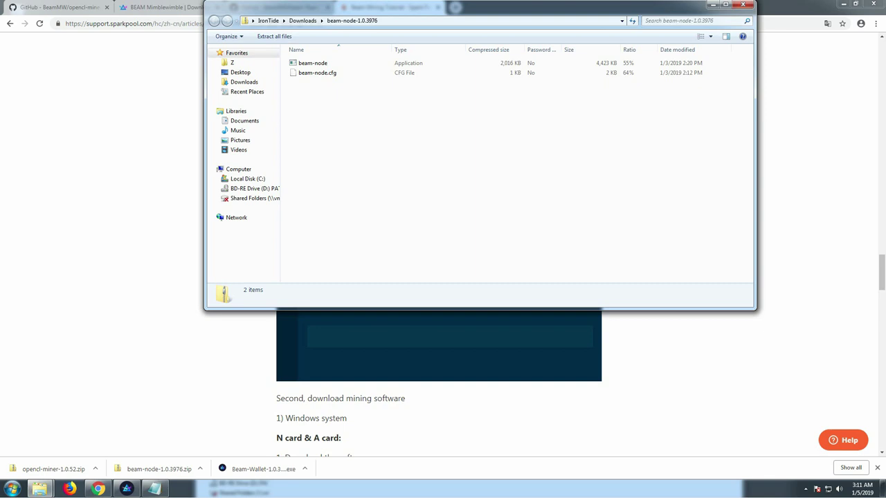
pyautogui.moveTo(321, 101); pyautogui.dragTo(298, 61)
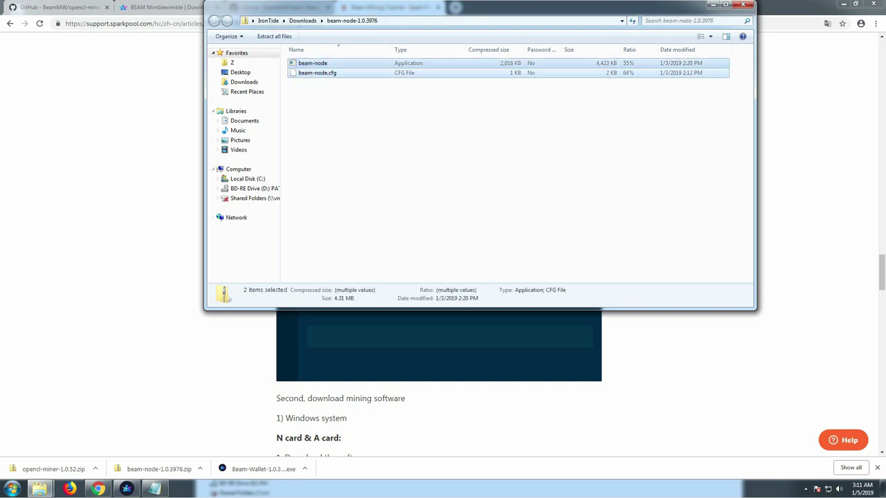
pyautogui.click(274, 36)
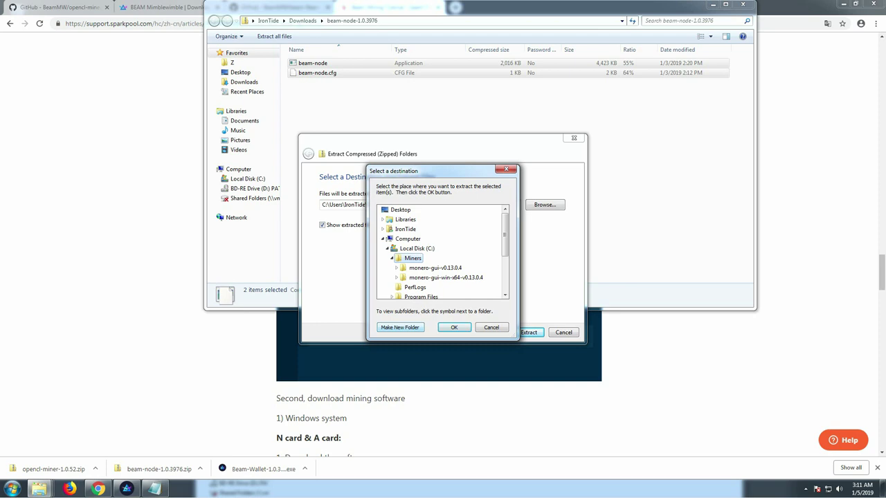
# Create a Beam folder under C:\Miners and extract the beam-node files into C:\Miners\Beam\Node.
pyautogui.press('Tab')
pyautogui.press('Return')
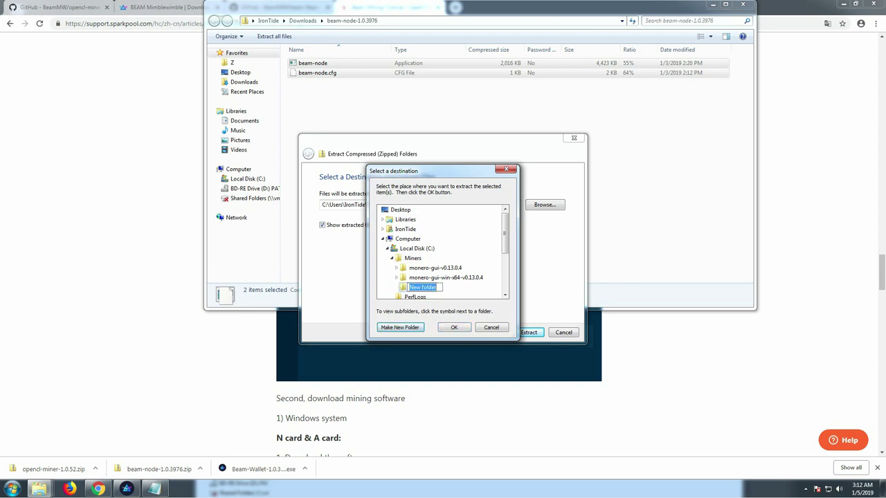
pyautogui.write('BEA')
pyautogui.press('BackSpace')
pyautogui.press('BackSpace')
pyautogui.write('eam')
pyautogui.press('Return')
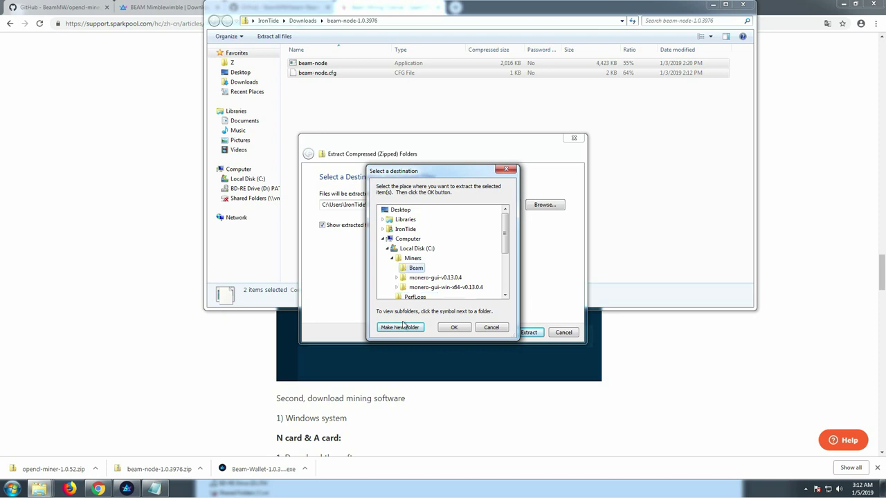
pyautogui.press('Return')
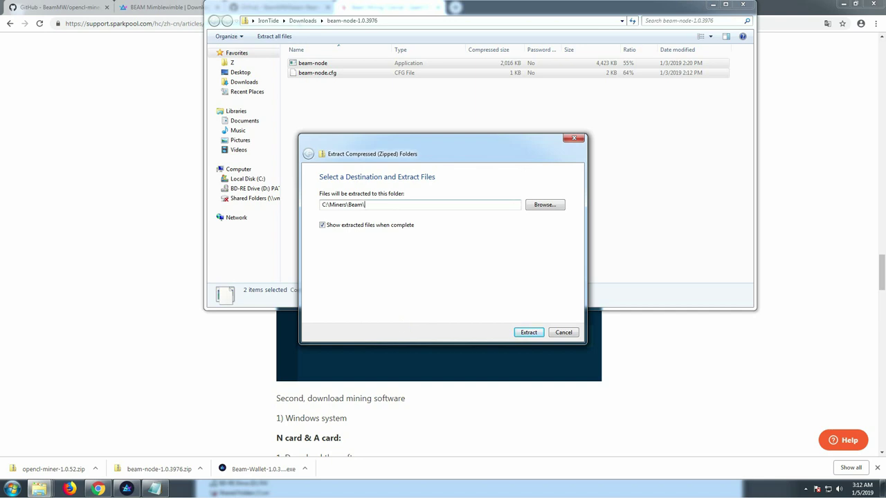
pyautogui.write('Node')
pyautogui.hotkey('ctrl', 'a')
pyautogui.press('BackSpace')
pyautogui.press('Return')
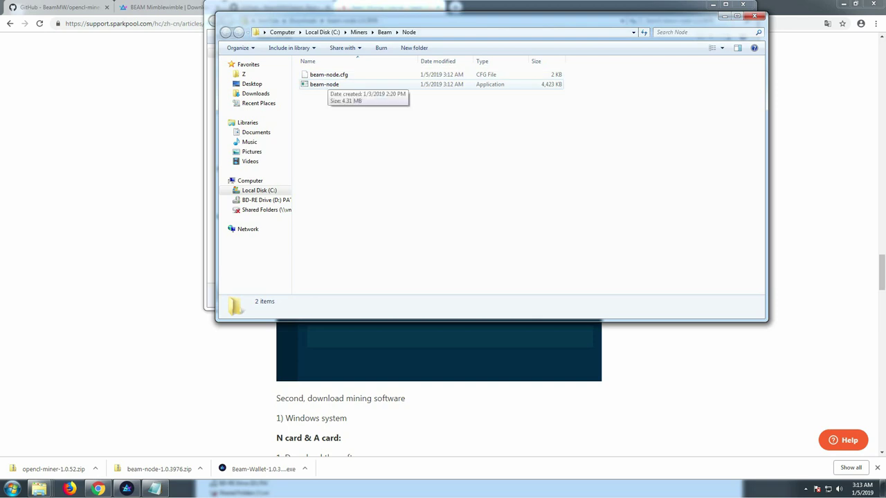
# Launch beam-node.exe and confirm running it.
pyautogui.click(324, 84)
pyautogui.press('Return')
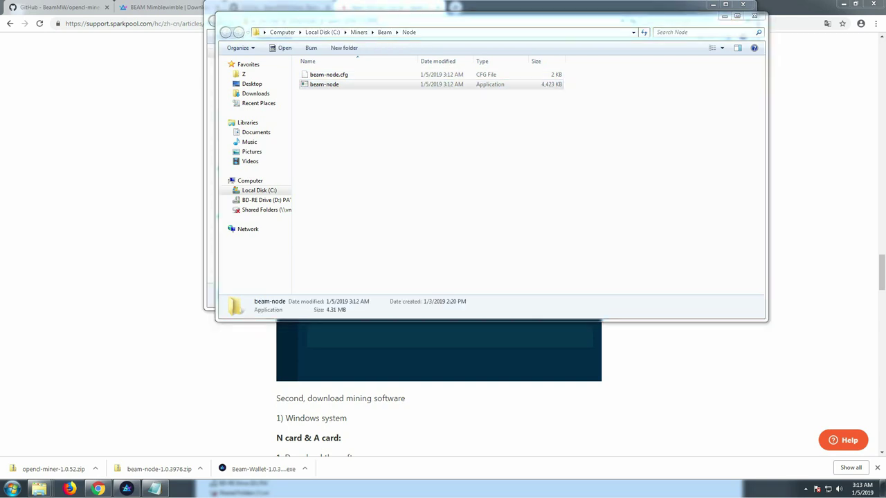
pyautogui.press('Return')
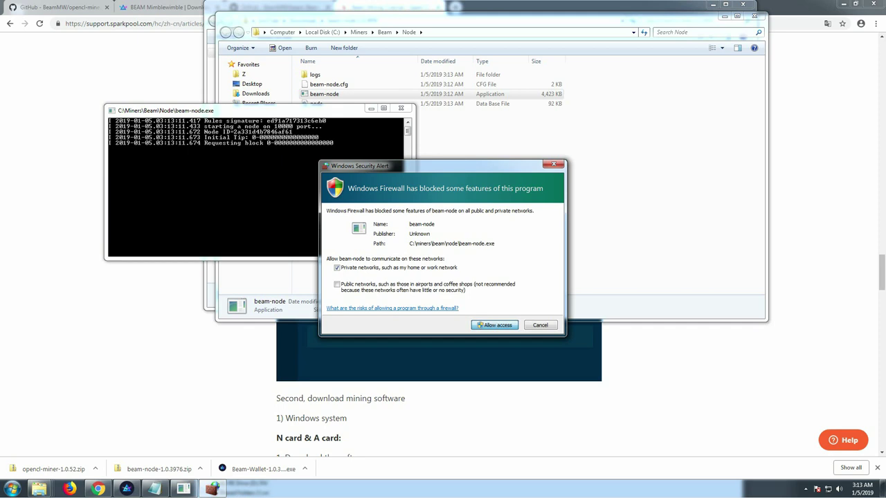
# Dismiss the firewall alert, minimize the beam-node console, and go back up to C:\Miners\Beam.
pyautogui.press('Return')
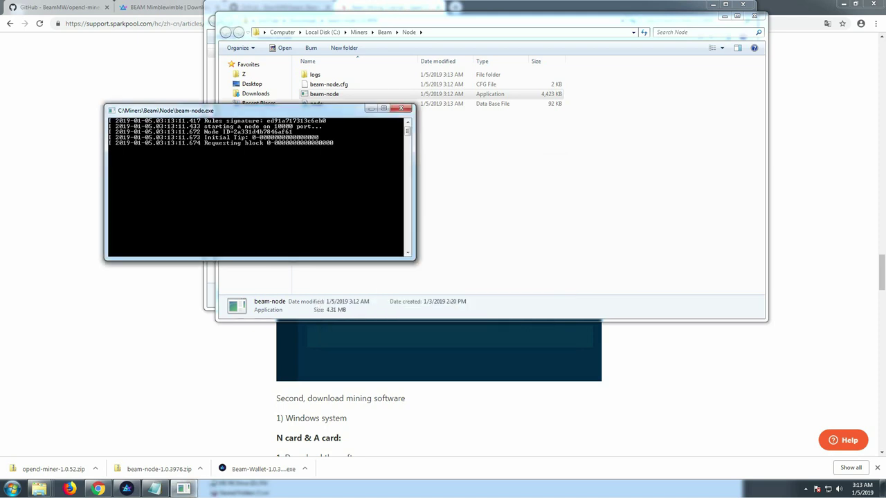
pyautogui.click(371, 107)
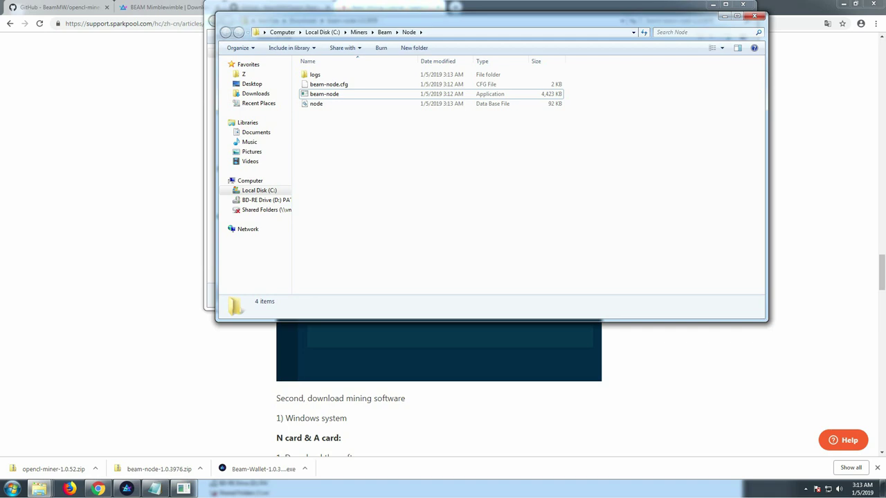
pyautogui.click(384, 31)
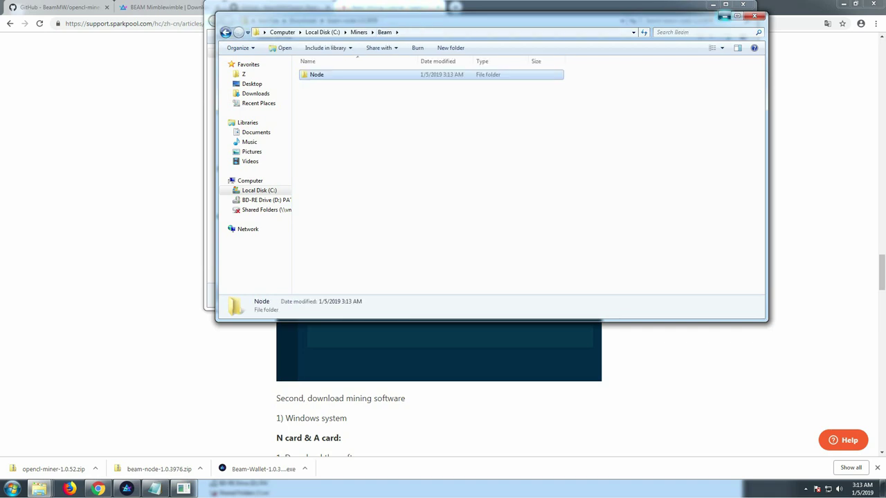
pyautogui.click(725, 15)
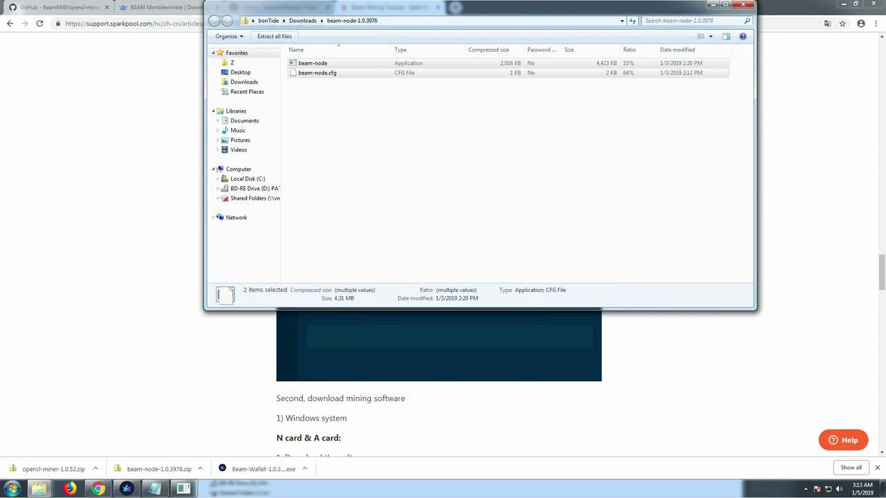
# Switch to the beam.mw downloads tab, locate the Miner (OpenCL) row, and open opencl-miner-1.0.52.zip.
pyautogui.press('super+Down')
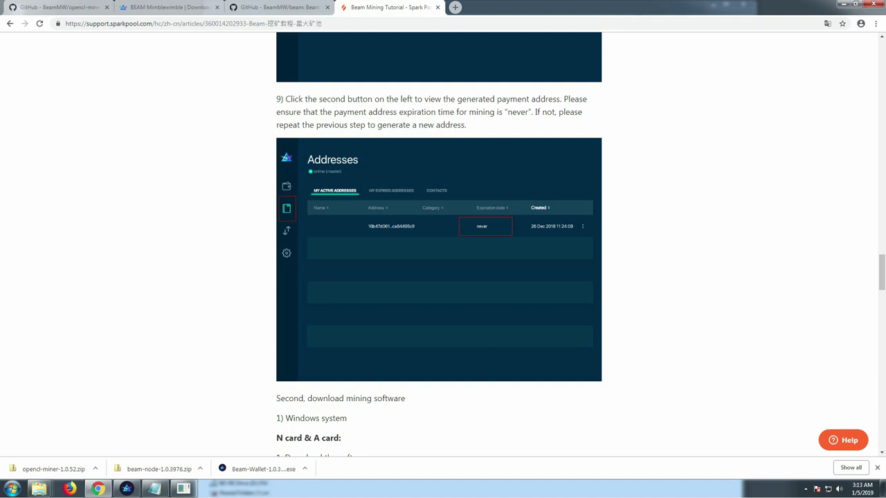
pyautogui.hotkey('ctrl', 'Tab')
pyautogui.hotkey('ctrl', 'Tab')
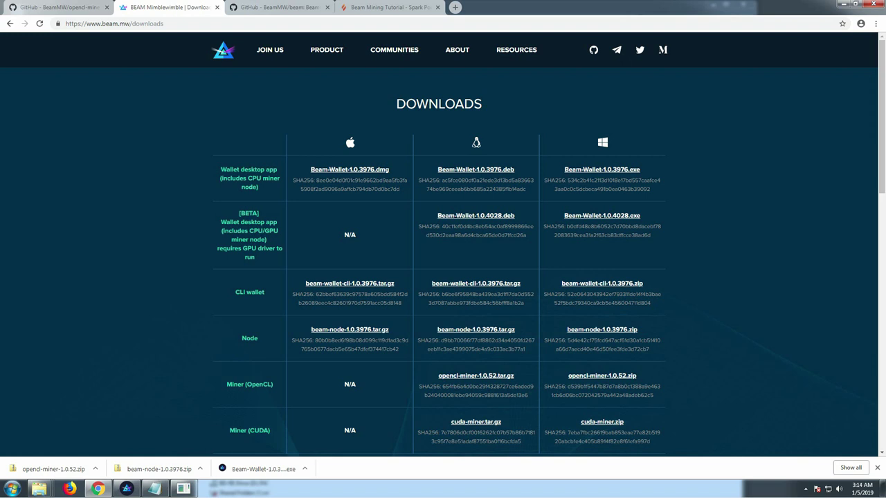
pyautogui.scroll(-1, 443, 276)
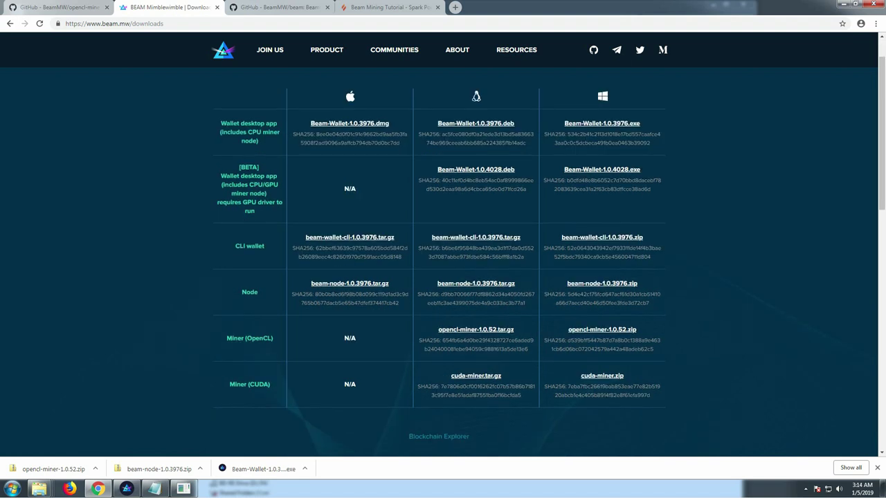
pyautogui.moveTo(272, 338); pyautogui.dragTo(226, 338)
pyautogui.click(228, 338)
pyautogui.click(53, 469)
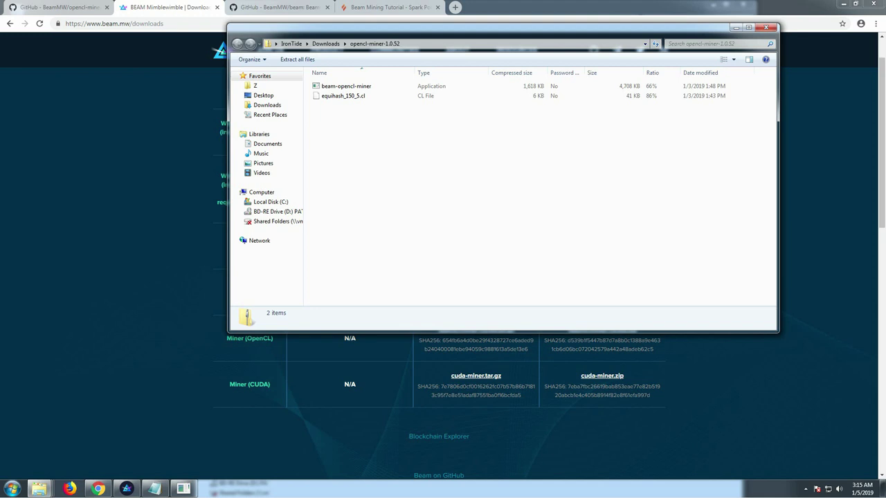
# Extract beam-opencl-miner and equihash_150_5.cl from the zip into C:\Miners\Beam.
pyautogui.moveTo(334, 82); pyautogui.dragTo(366, 139)
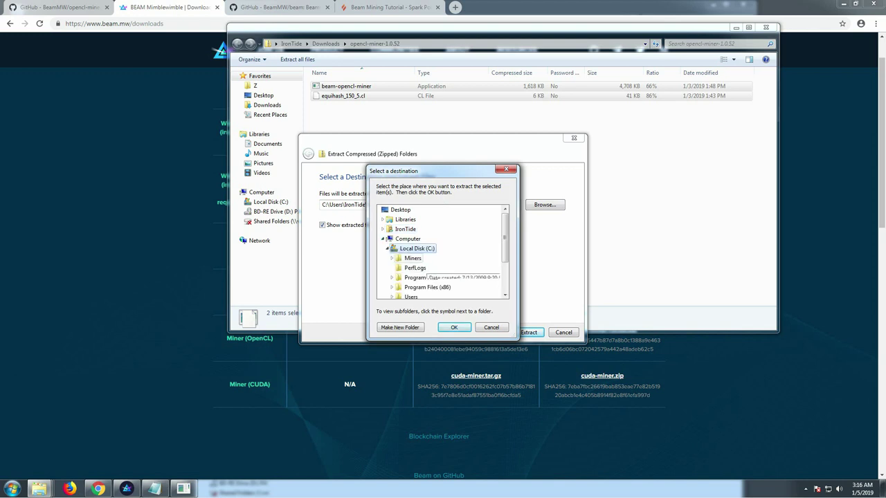
pyautogui.click(413, 257)
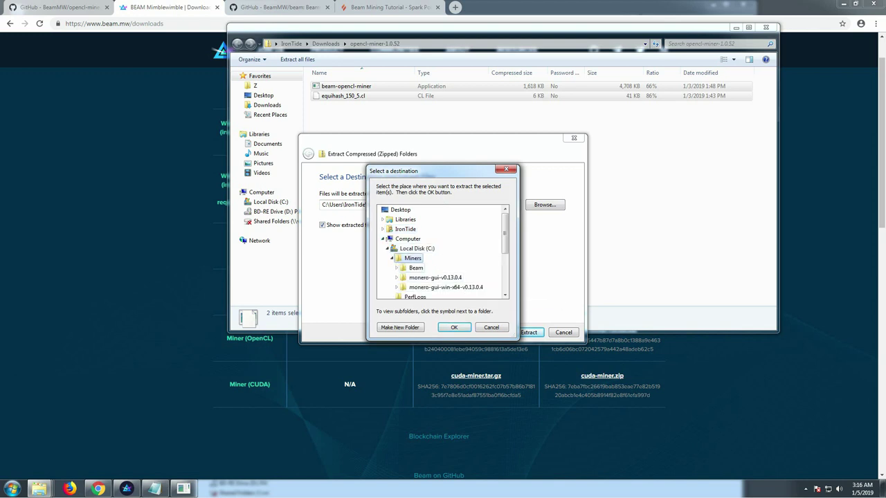
pyautogui.click(416, 268)
pyautogui.click(454, 327)
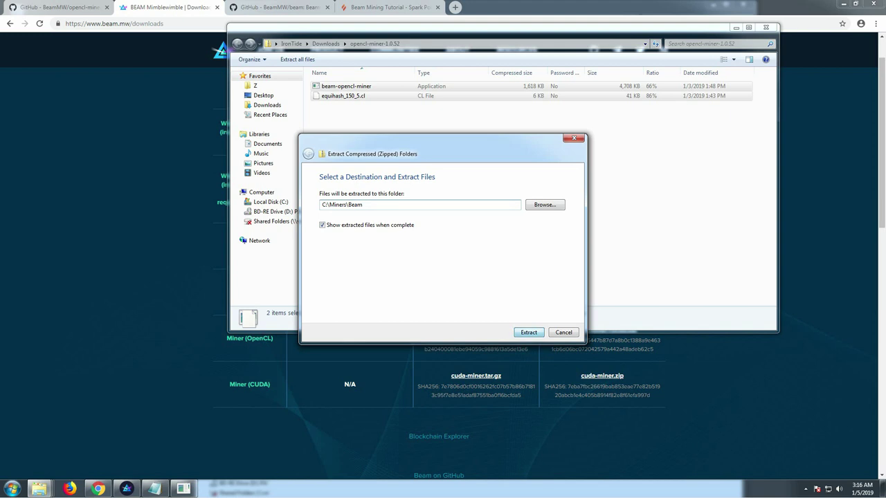
pyautogui.press('Return')
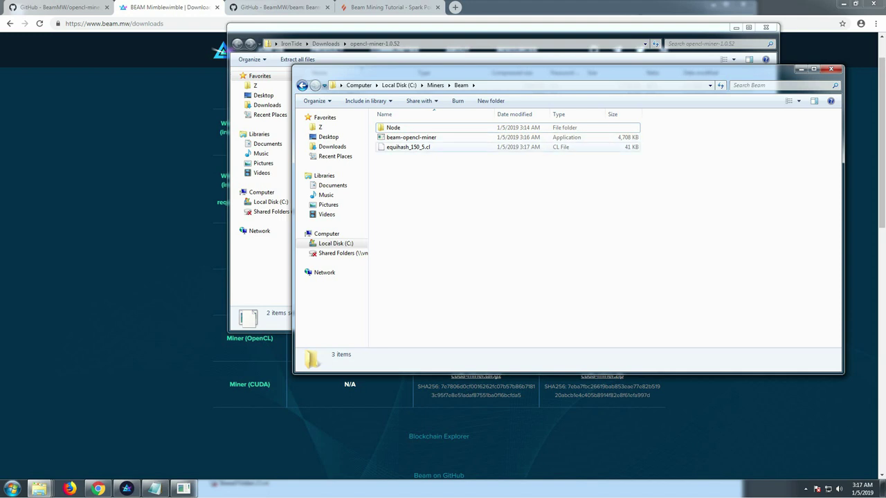
# Switch back to Chrome's BeamMW/opencl-miner GitHub page and scroll into the readme.
pyautogui.hotkey('alt', 'Tab')
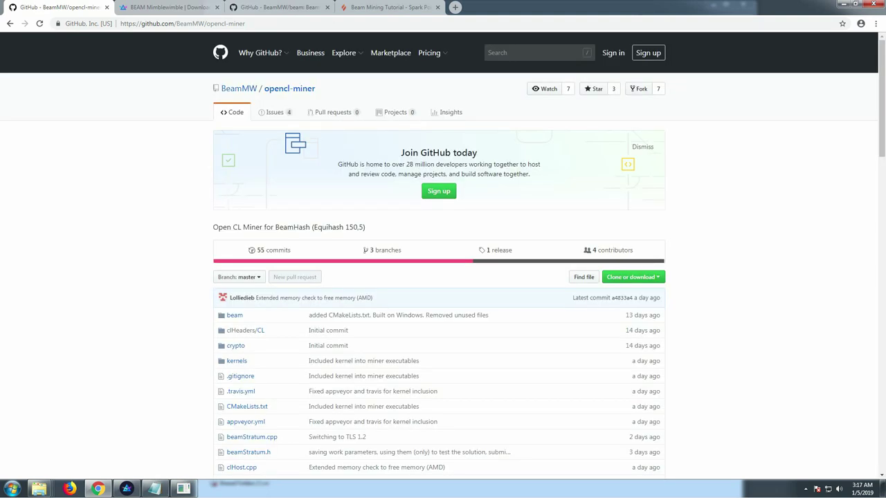
pyautogui.scroll(-1, 443, 277)
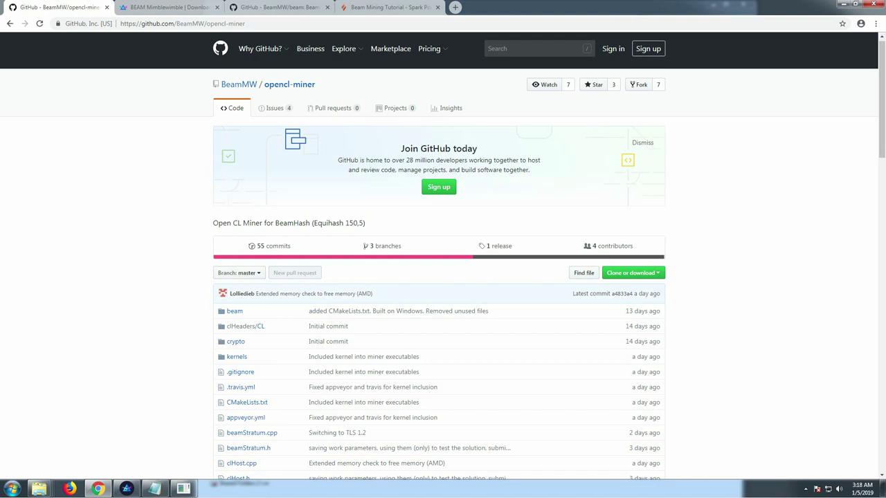
# Scroll the opencl-miner readme down to the One Liner Examples section.
pyautogui.scroll(-5, 443, 277)
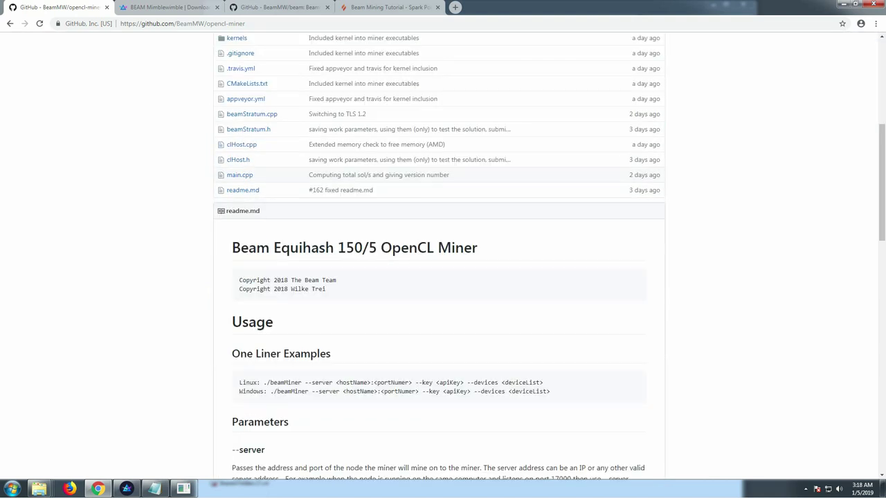
pyautogui.scroll(-1, 443, 277)
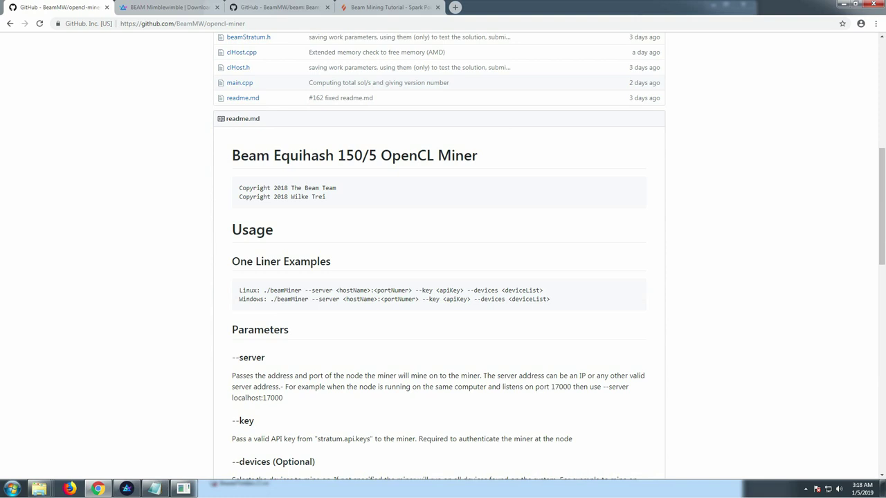
pyautogui.scroll(-1, 443, 276)
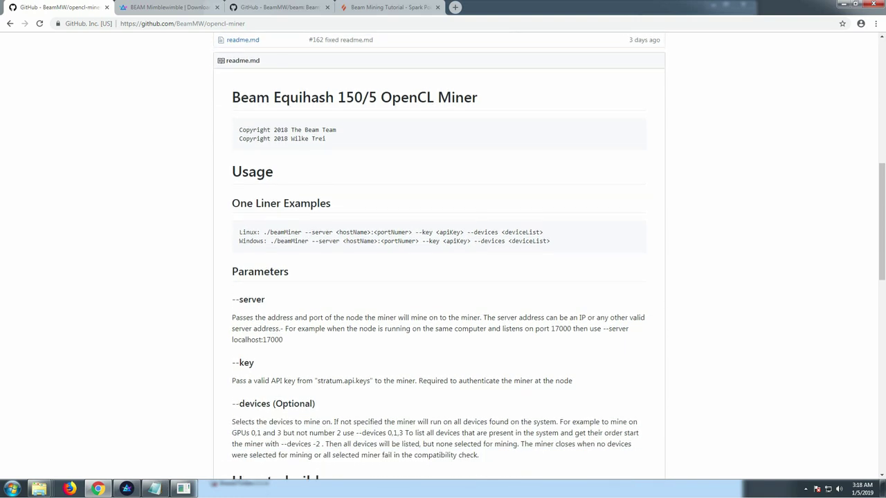
pyautogui.scroll(-1, 443, 276)
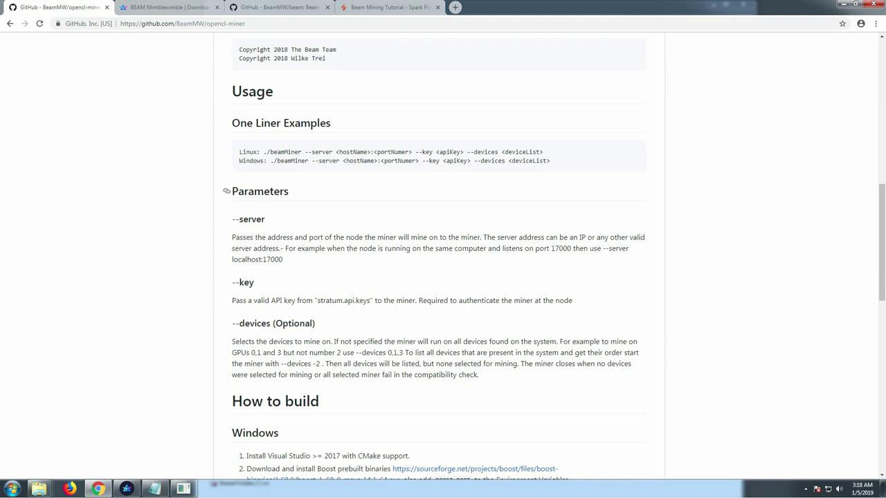
pyautogui.scroll(-1, 227, 194)
pyautogui.scroll(-1, 227, 194)
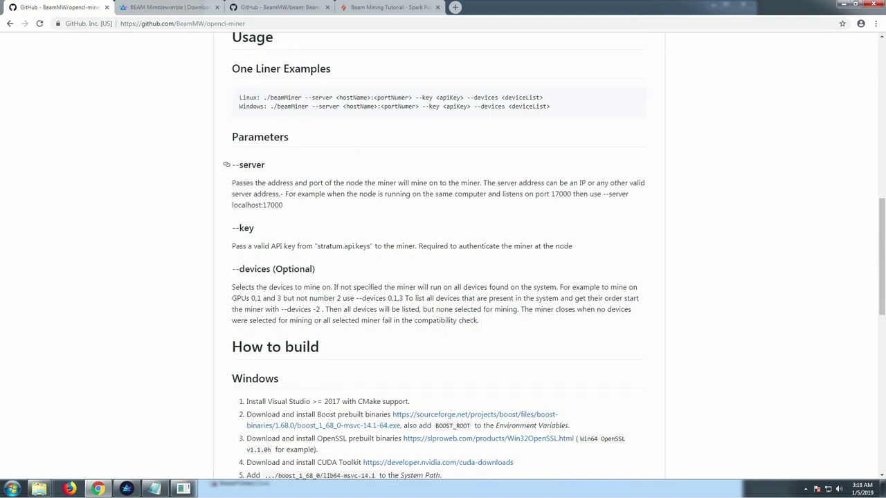
pyautogui.scroll(-1, 227, 194)
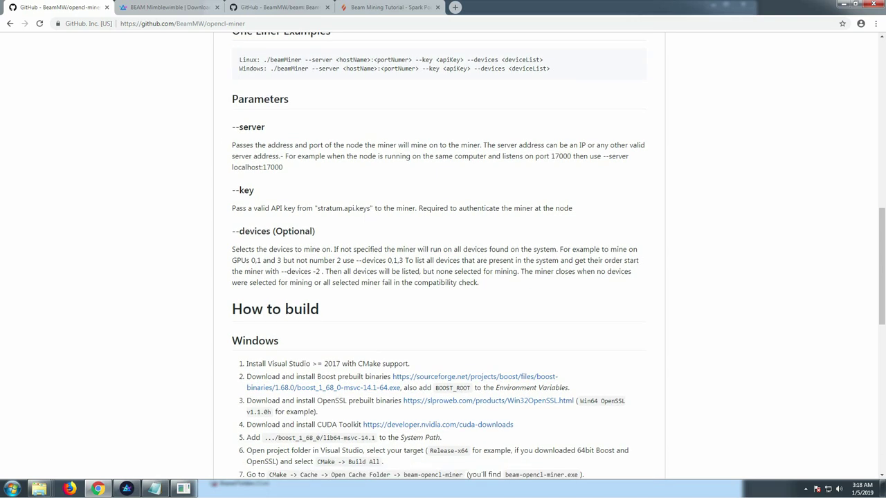
pyautogui.doubleClick(283, 60)
# Select the full Windows beamMiner one-liner command and copy it.
pyautogui.moveTo(271, 68); pyautogui.dragTo(340, 68)
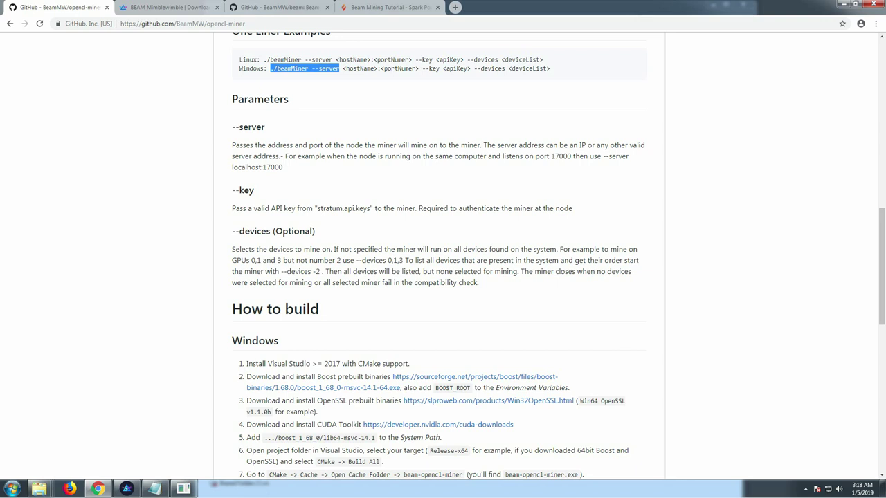
pyautogui.moveTo(340, 68); pyautogui.dragTo(440, 68)
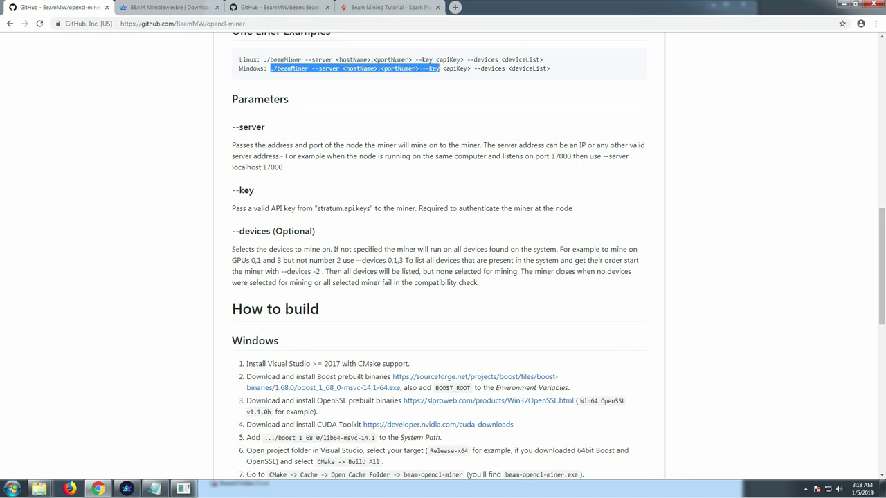
pyautogui.moveTo(439, 68); pyautogui.dragTo(549, 69)
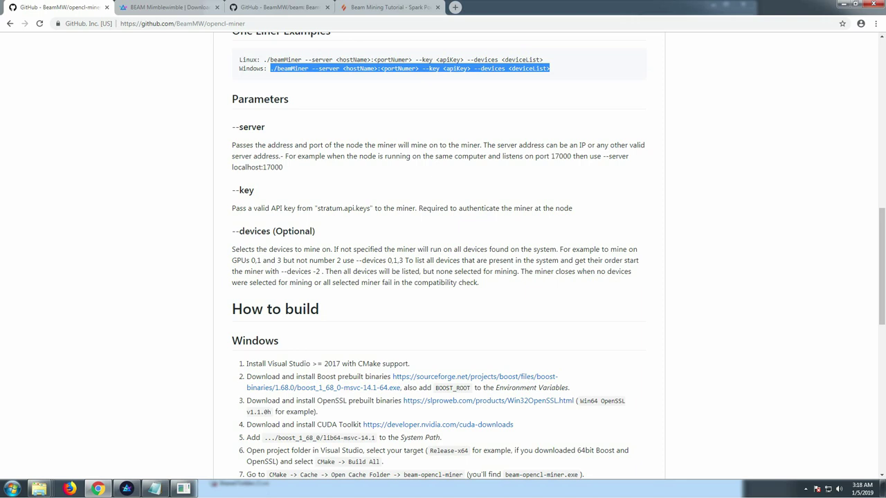
pyautogui.rightClick(534, 65)
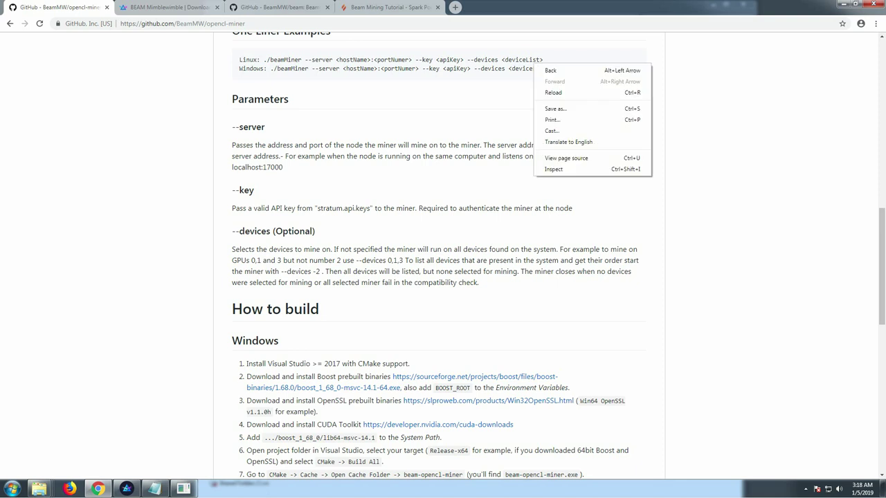
pyautogui.press('Escape')
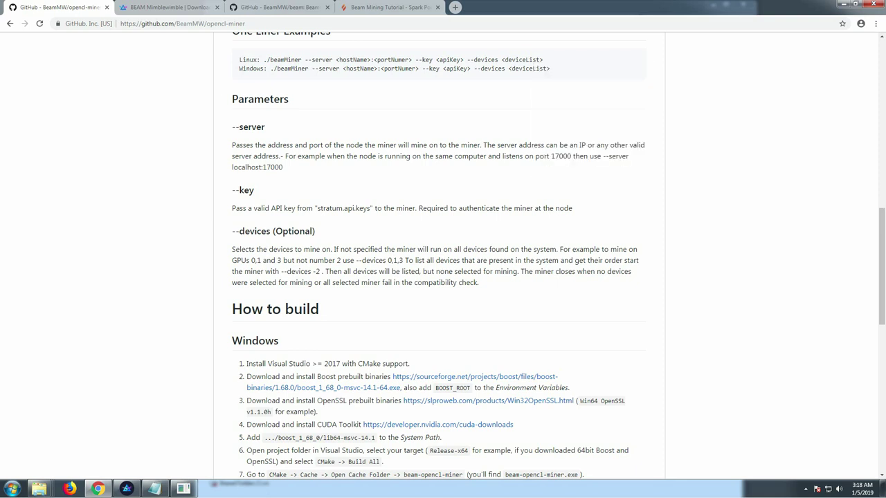
pyautogui.moveTo(271, 68); pyautogui.dragTo(549, 68)
pyautogui.hotkey('ctrl', 'c')
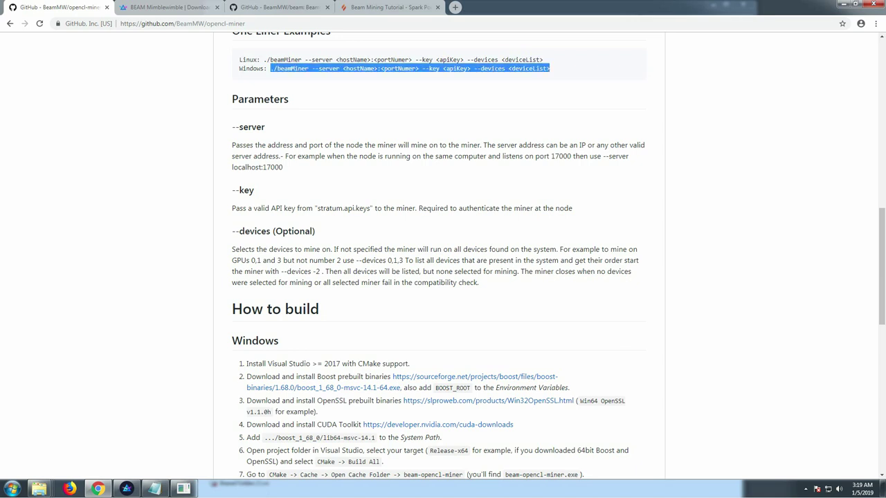
pyautogui.rightClick(546, 72)
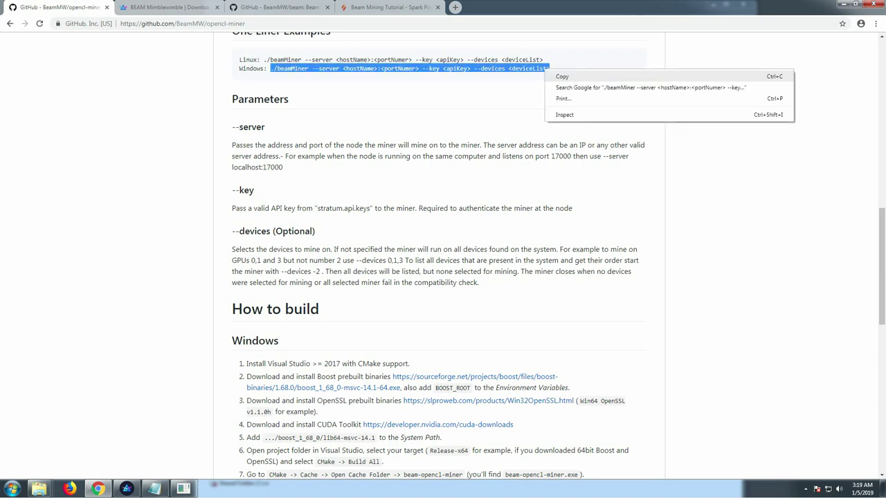
pyautogui.click(561, 76)
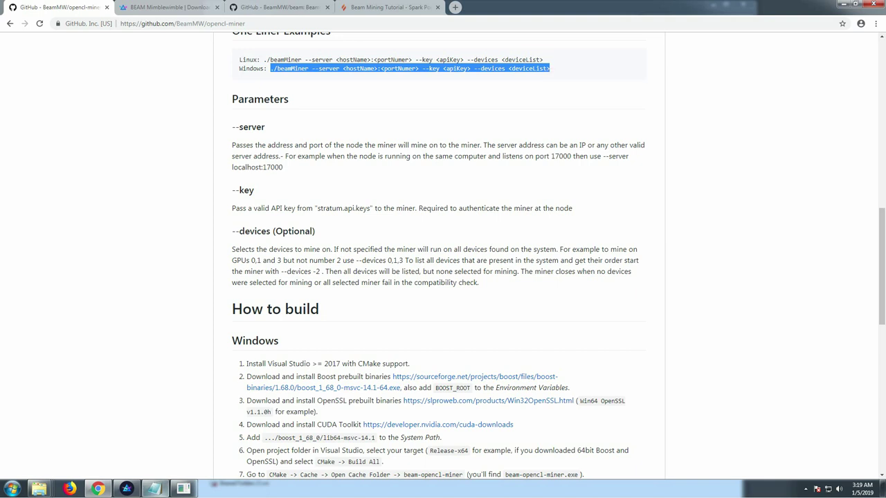
pyautogui.click(154, 490)
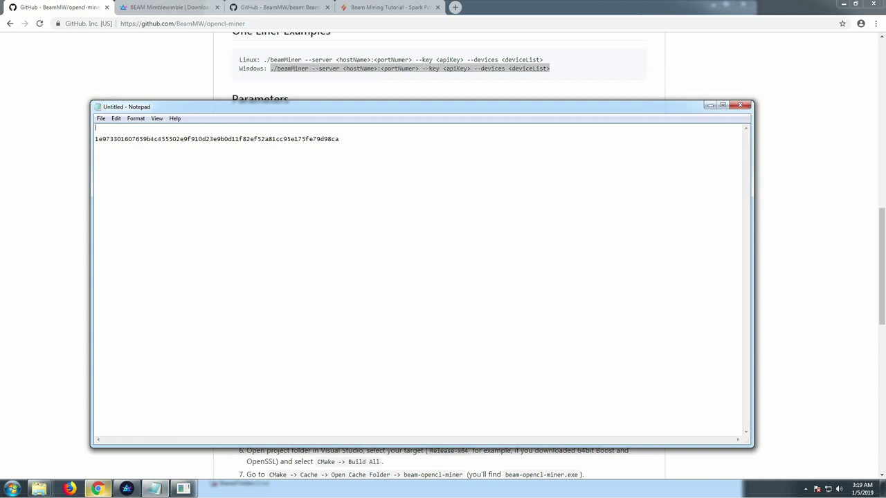
# Paste the Windows beamMiner one-liner onto Notepad's first line, above the Beam receive address.
pyautogui.moveTo(98, 489)
pyautogui.hotkey('ctrl', 'v')
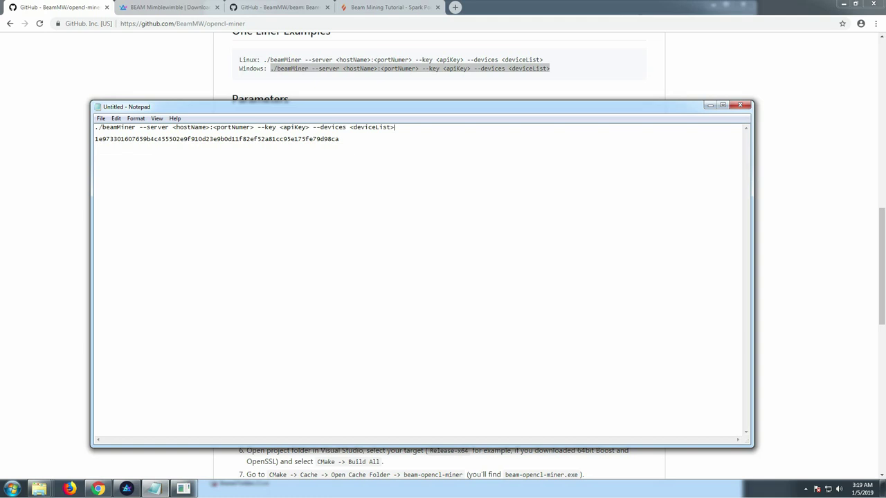
pyautogui.click(39, 489)
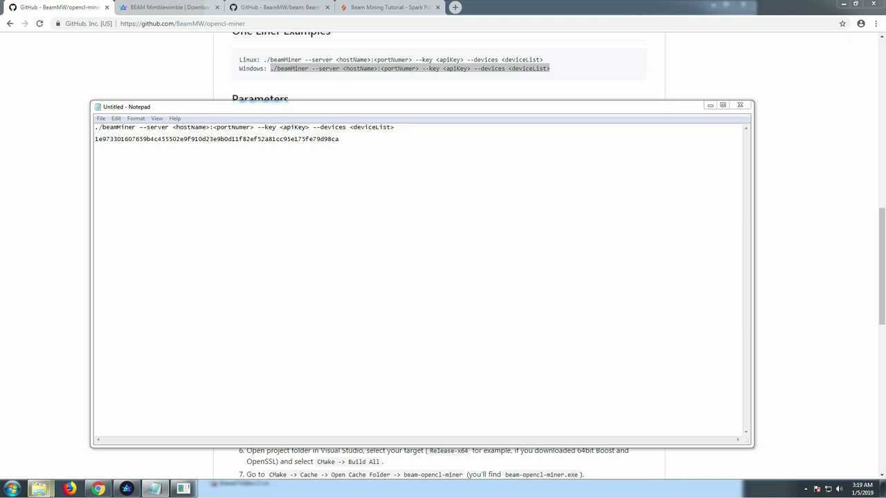
pyautogui.moveTo(39, 489)
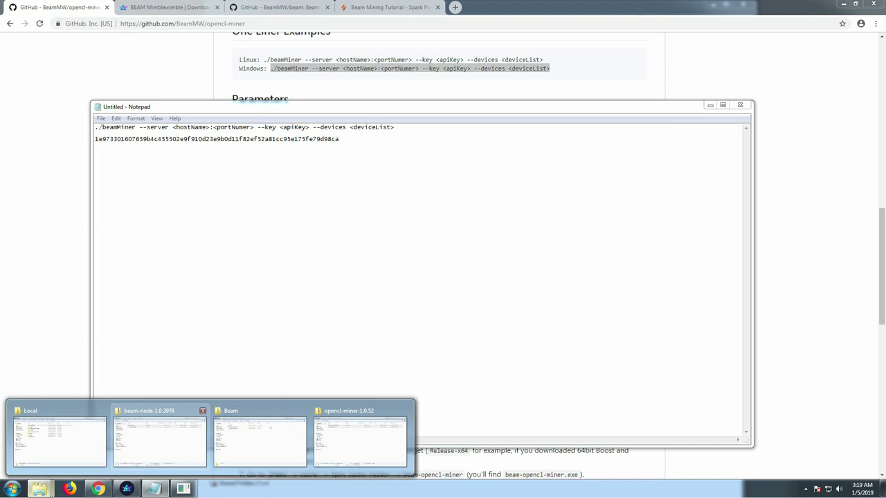
# Select beam-opencl-miner in the C:\Miners\Beam folder and open its context menu.
pyautogui.click(260, 436)
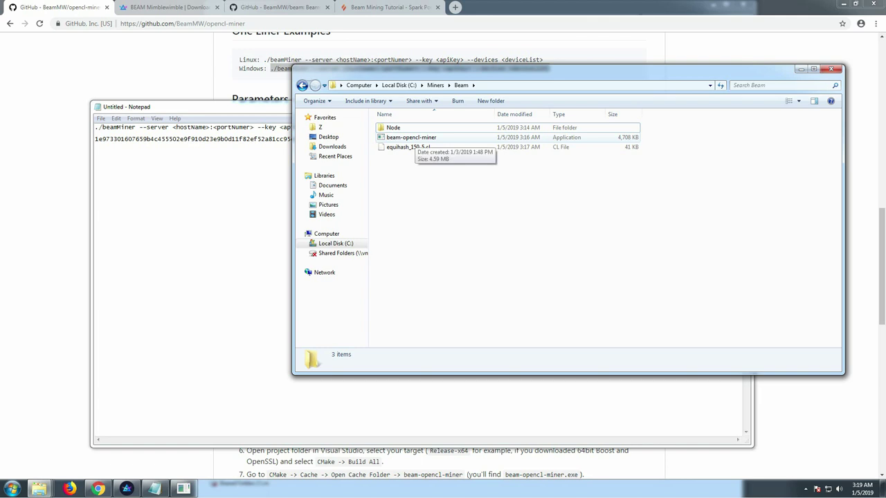
pyautogui.click(411, 137)
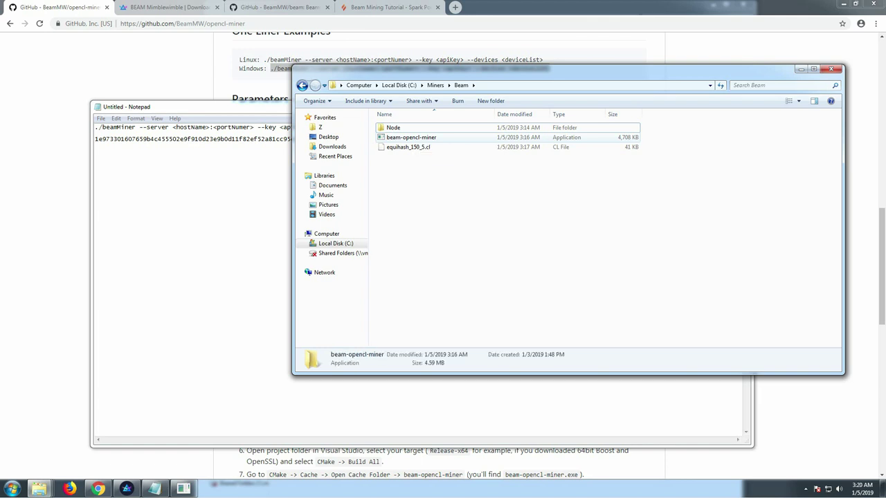
pyautogui.rightClick(415, 141)
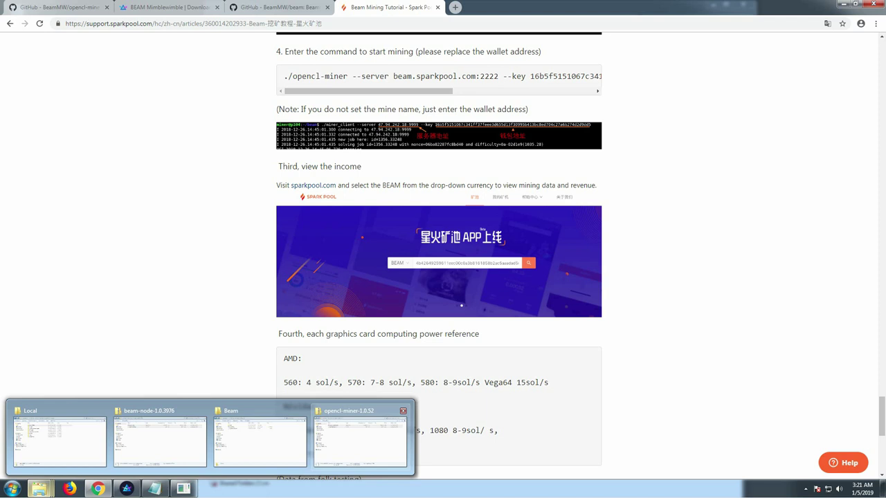
# Type beam-eu.sparkpool over the <hostName> placeholder in the Notepad miner command.
pyautogui.moveTo(359, 439)
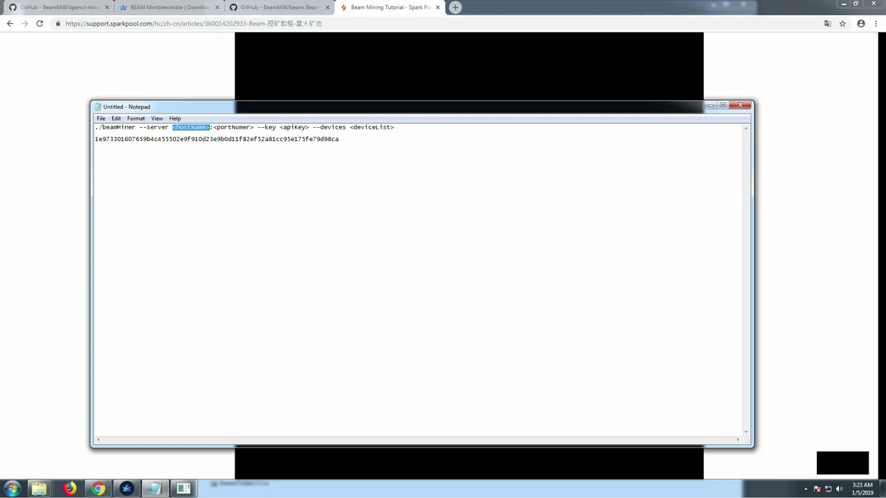
pyautogui.write('beam-eu.sparkpool')
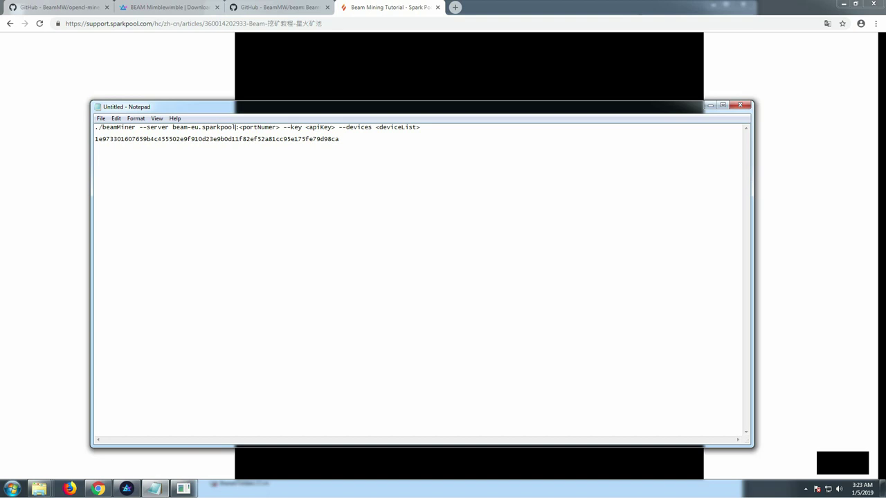
# Complete the server as beam-eu.sparkpool.com:2222 and delete the <portNumer> placeholder.
pyautogui.write('.com')
pyautogui.write(':2222')
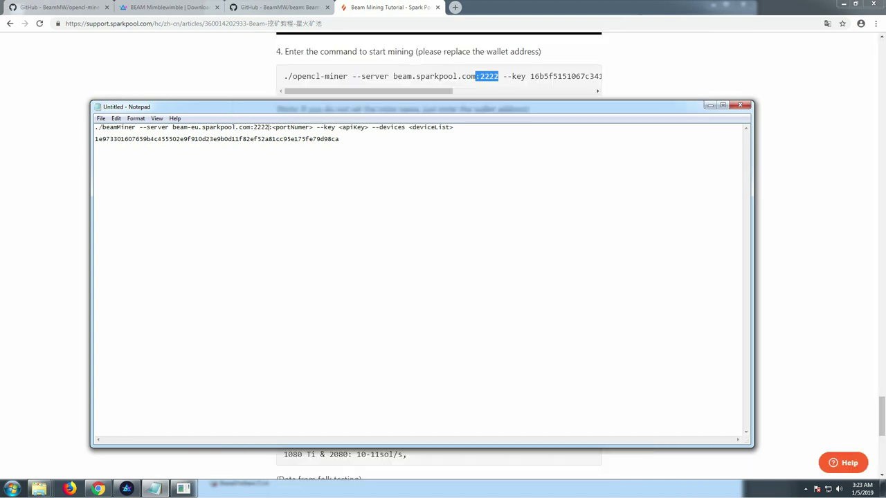
pyautogui.moveTo(270, 128); pyautogui.dragTo(316, 127)
pyautogui.press('Delete')
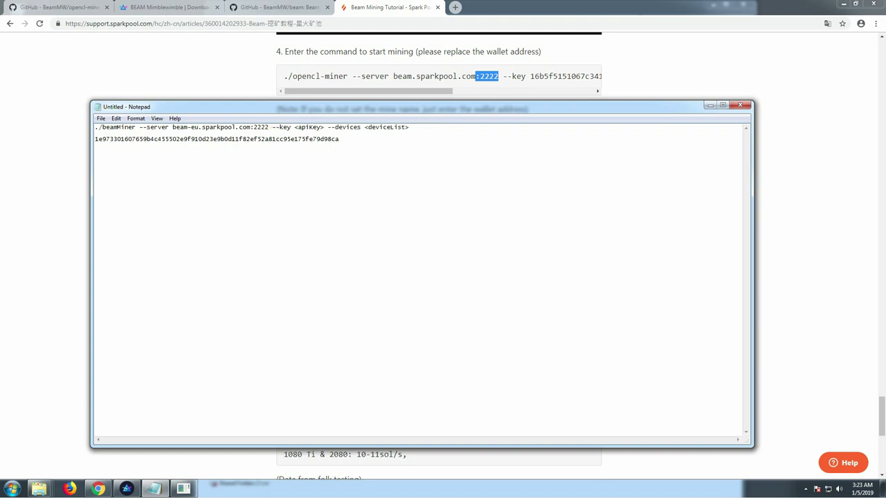
# Cut the wallet address from line two and paste it over <apiKey>.
pyautogui.moveTo(351, 76); pyautogui.dragTo(483, 76)
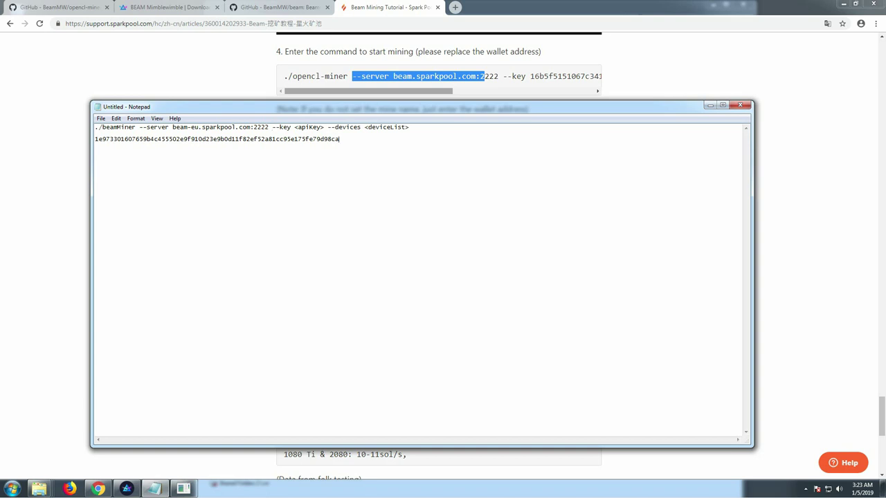
pyautogui.hotkey('shift', 'Home')
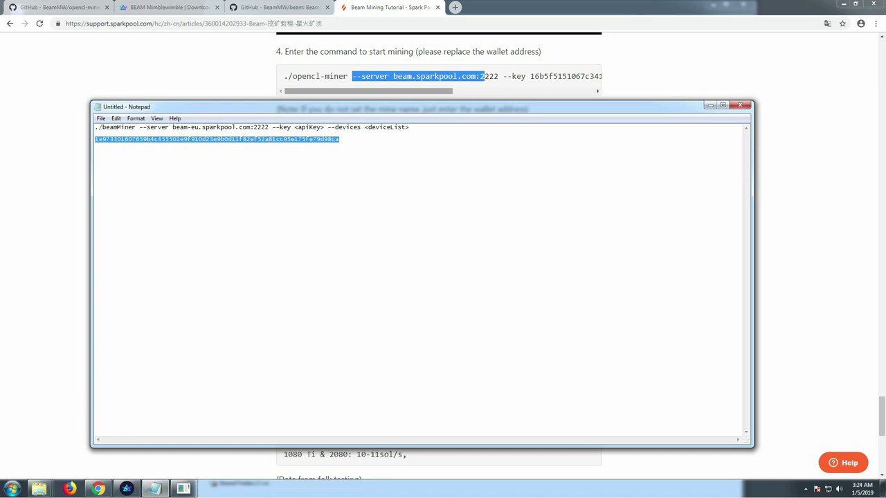
pyautogui.rightClick(293, 141)
pyautogui.click(312, 162)
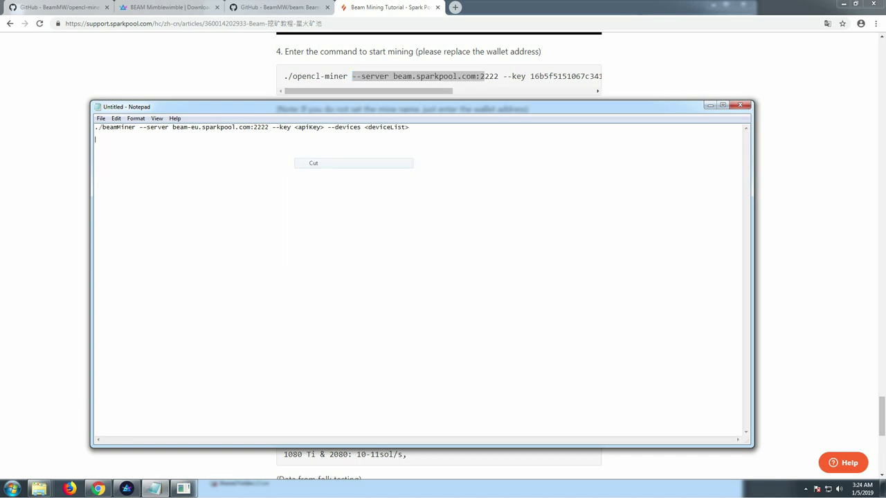
pyautogui.moveTo(294, 128); pyautogui.dragTo(325, 127)
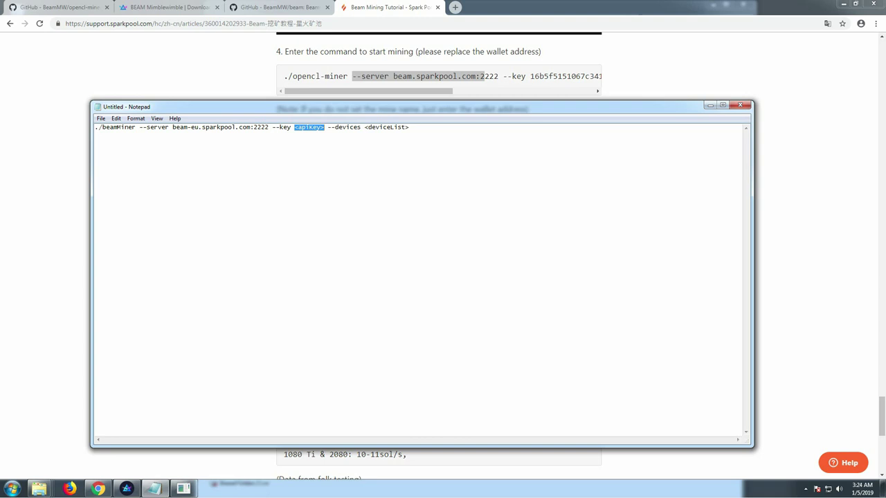
pyautogui.hotkey('ctrl', 'v')
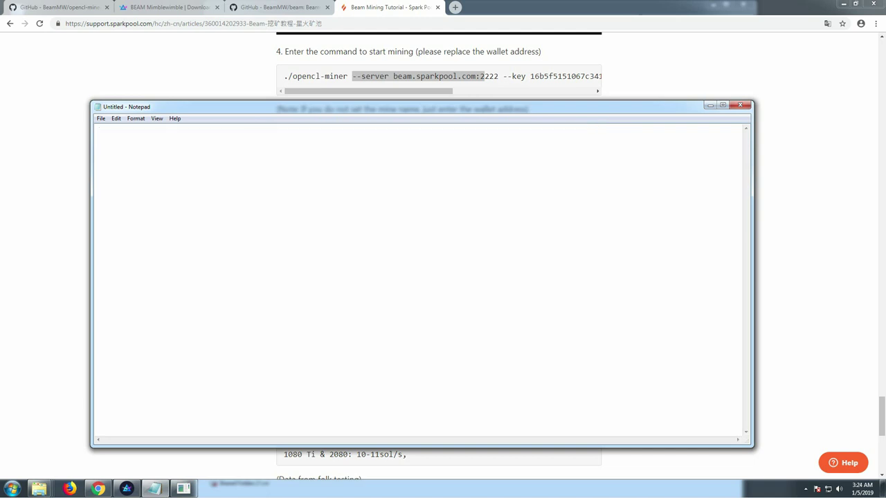
# In Beam Wallet, request a new receive address set to never expire.
pyautogui.click(95, 139)
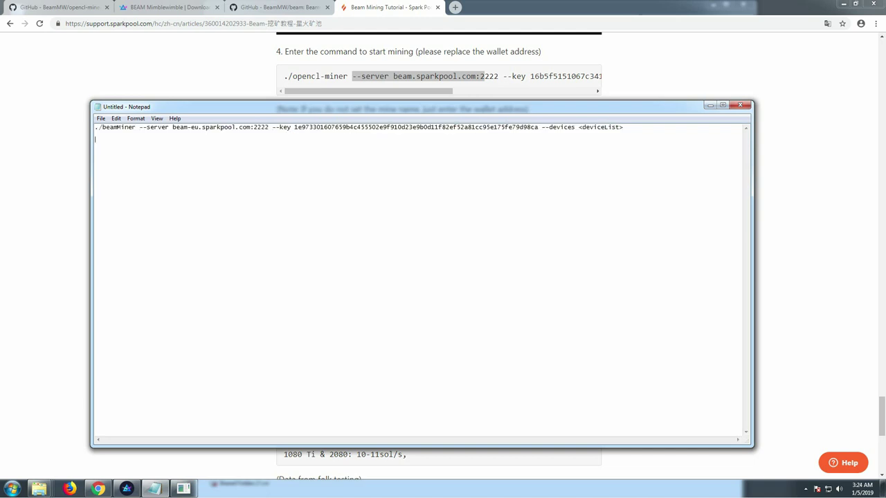
pyautogui.click(126, 489)
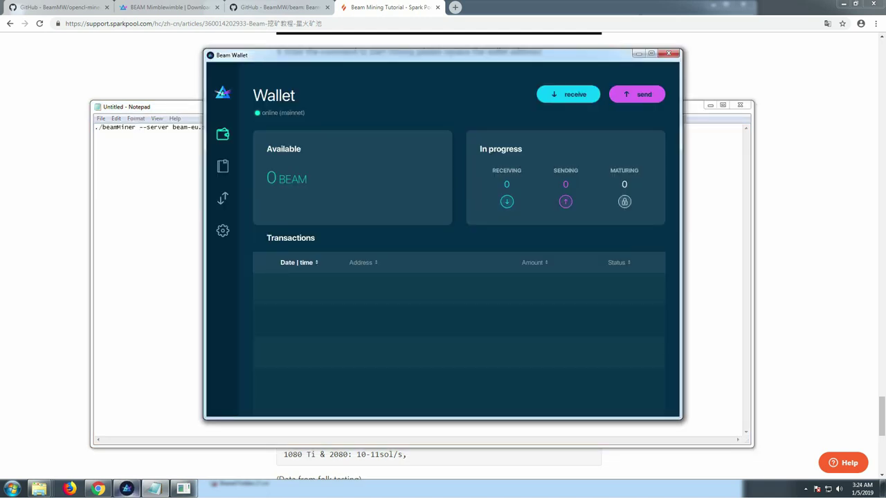
pyautogui.click(567, 94)
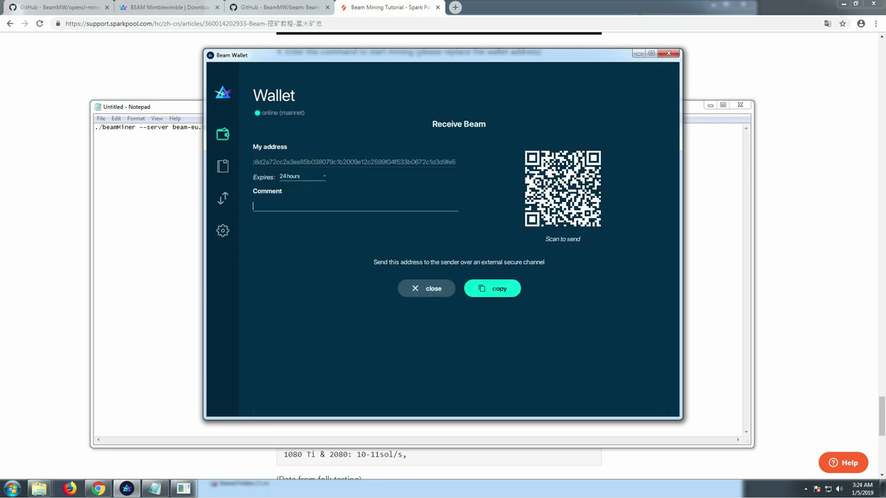
pyautogui.click(301, 176)
pyautogui.click(291, 205)
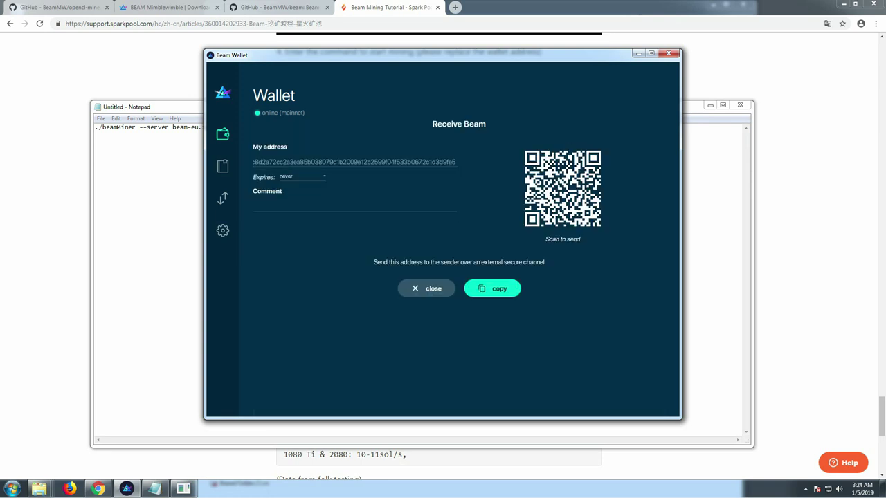
# Copy the new address, comment it 'Mining Wallet', and view the addresses list.
pyautogui.hotkey('ctrl', 'a')
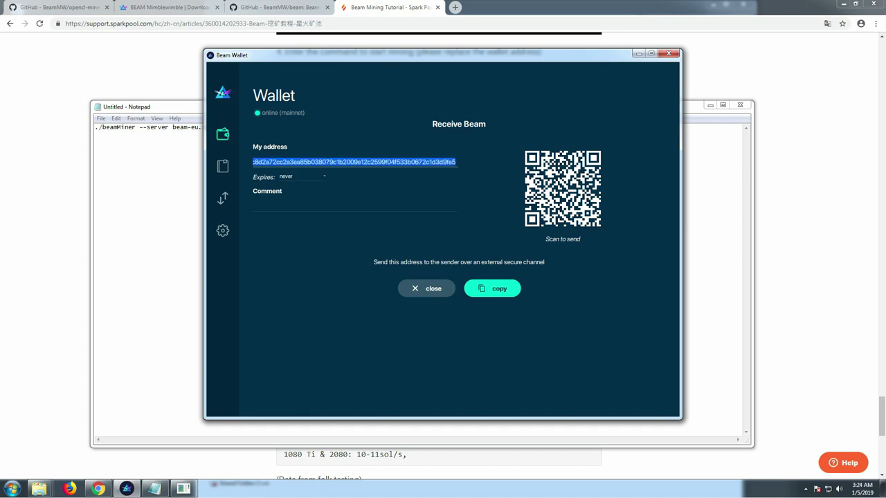
pyautogui.click(312, 206)
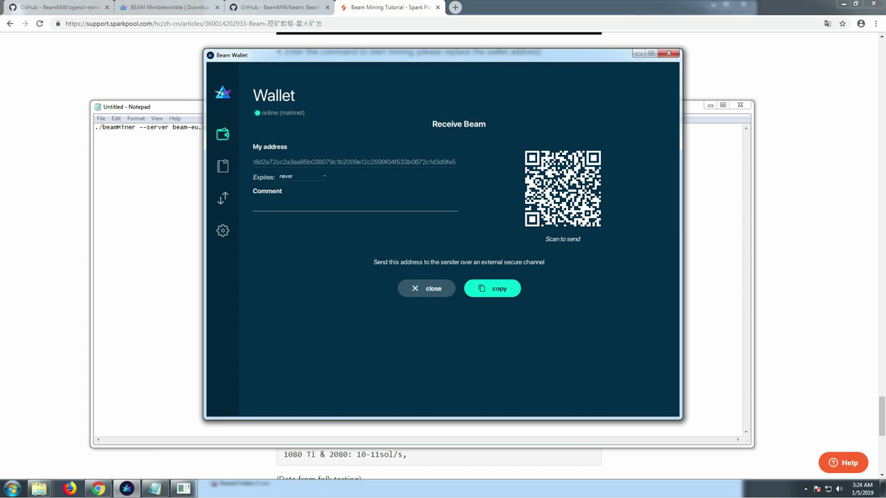
pyautogui.write('Mining Wallet')
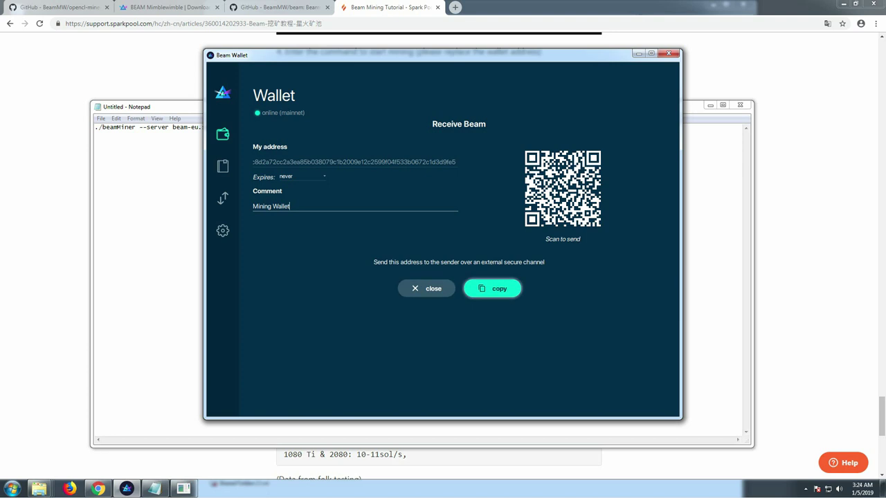
pyautogui.press('Return')
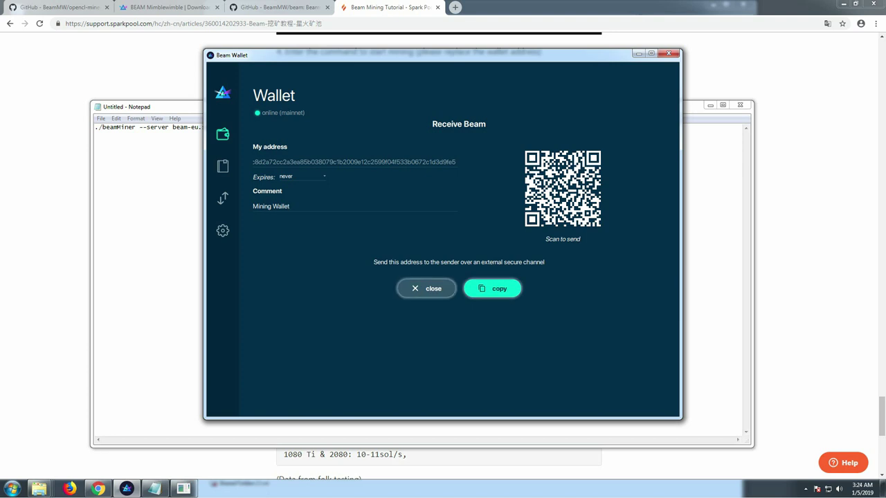
pyautogui.press('Return')
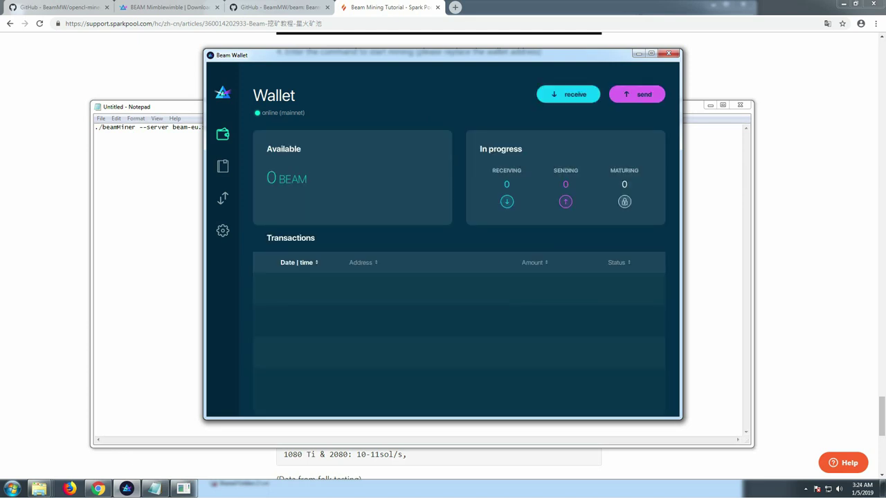
pyautogui.click(222, 166)
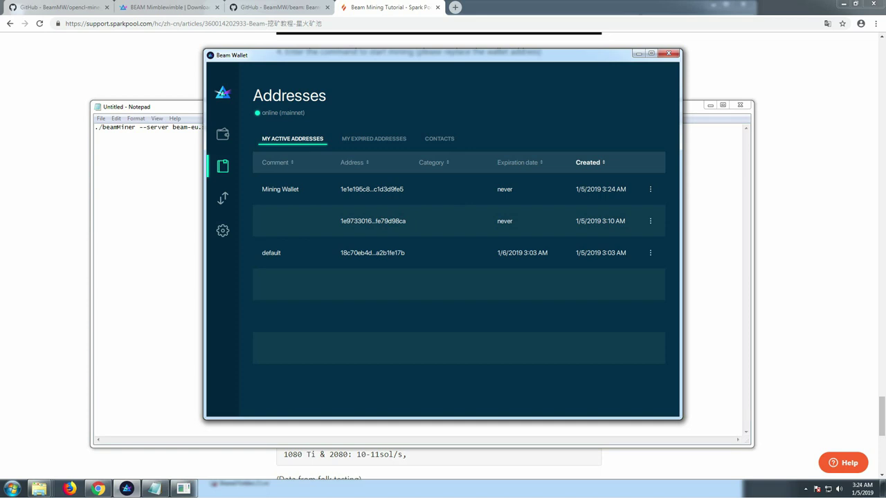
pyautogui.hotkey('alt', 'Tab')
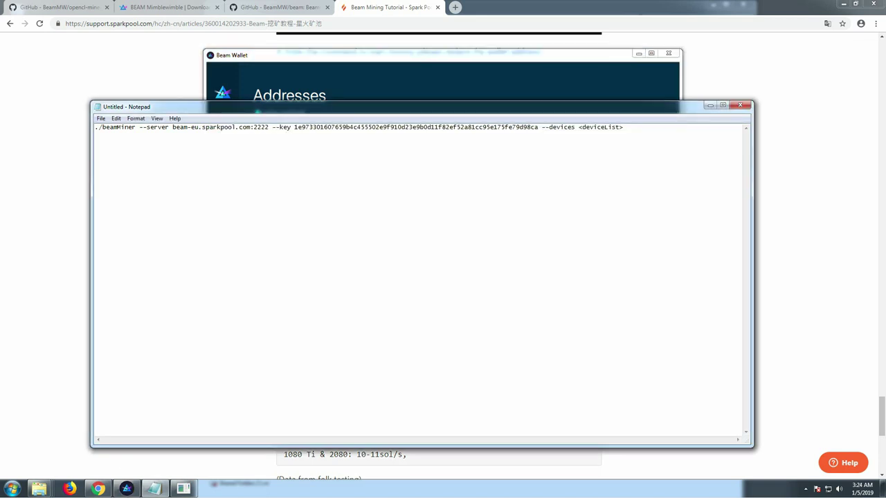
# Replace the old --key value with the Mining Wallet address and remove <deviceList>.
pyautogui.moveTo(294, 127); pyautogui.dragTo(538, 128)
pyautogui.press('BackSpace')
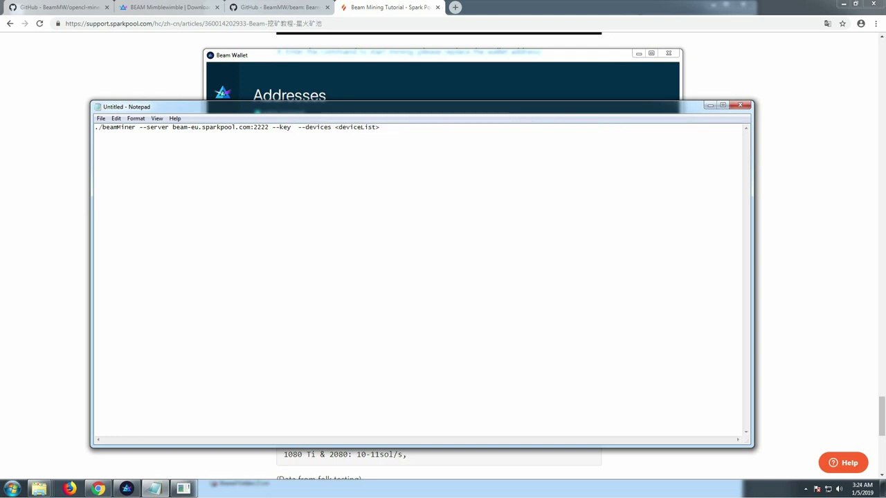
pyautogui.hotkey('ctrl', 'v')
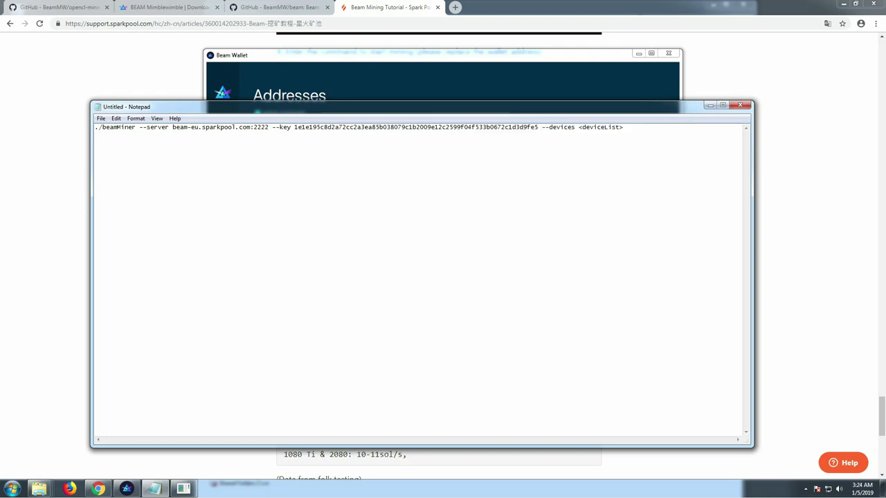
pyautogui.moveTo(623, 127); pyautogui.dragTo(581, 127)
pyautogui.press('BackSpace')
pyautogui.press('BackSpace')
pyautogui.hotkey('alt', 'Tab')
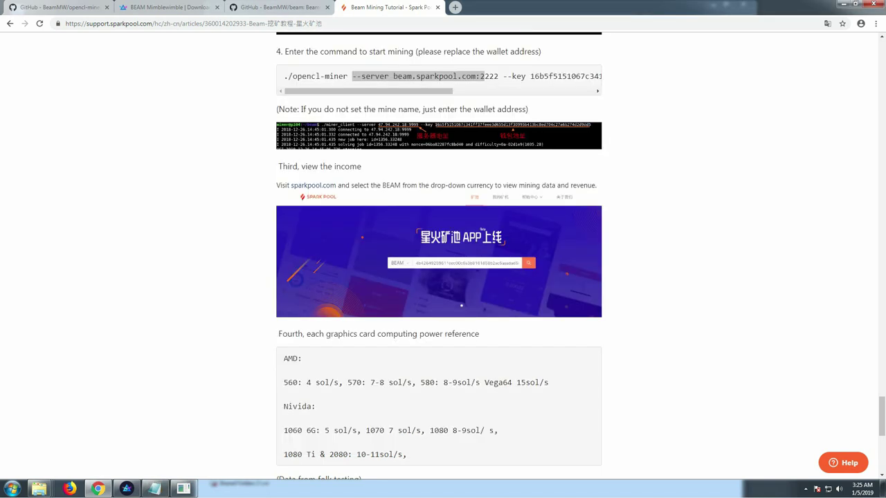
# Scroll the GitHub opencl-miner README down to the --devices option and How to build.
pyautogui.click(58, 7)
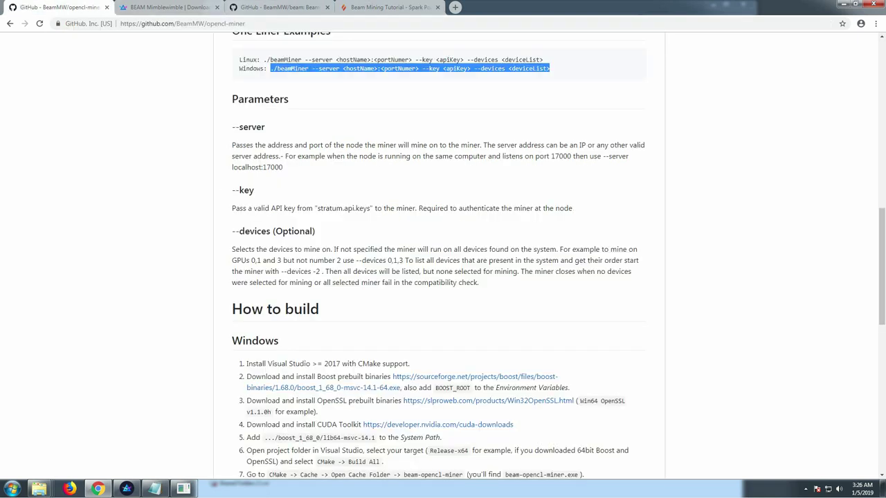
pyautogui.click(227, 230)
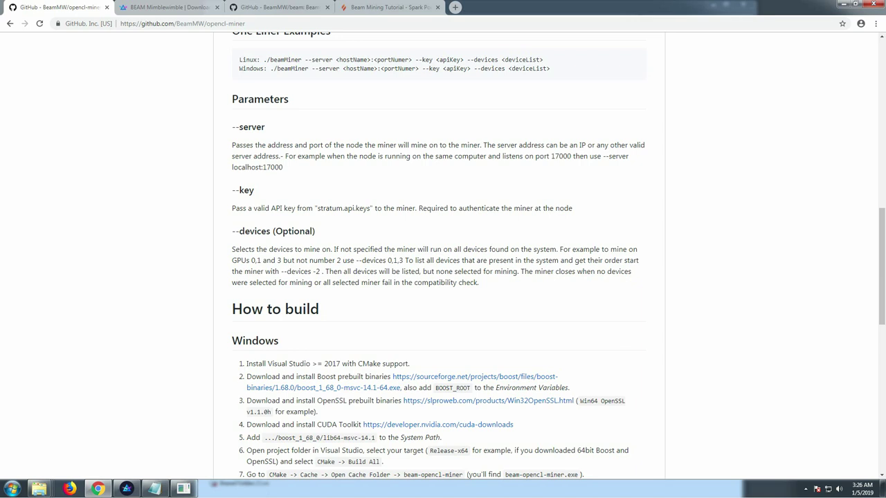
pyautogui.scroll(-1, 442, 256)
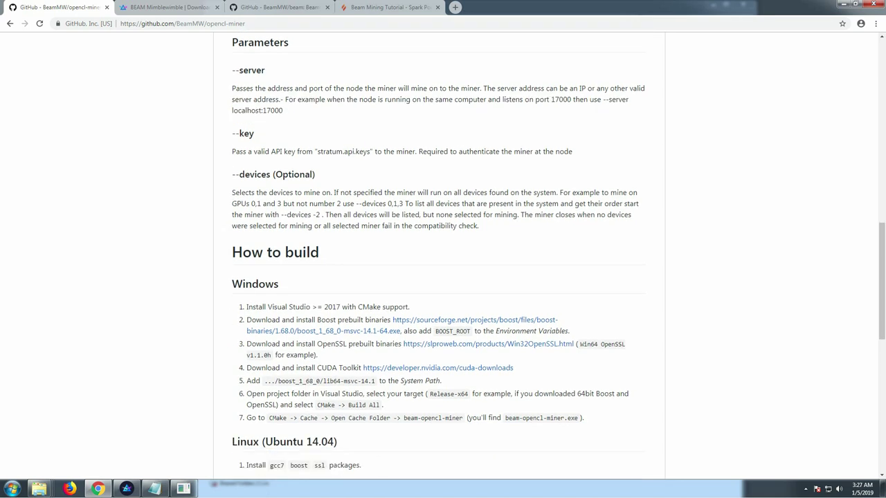
pyautogui.scroll(-1, 443, 256)
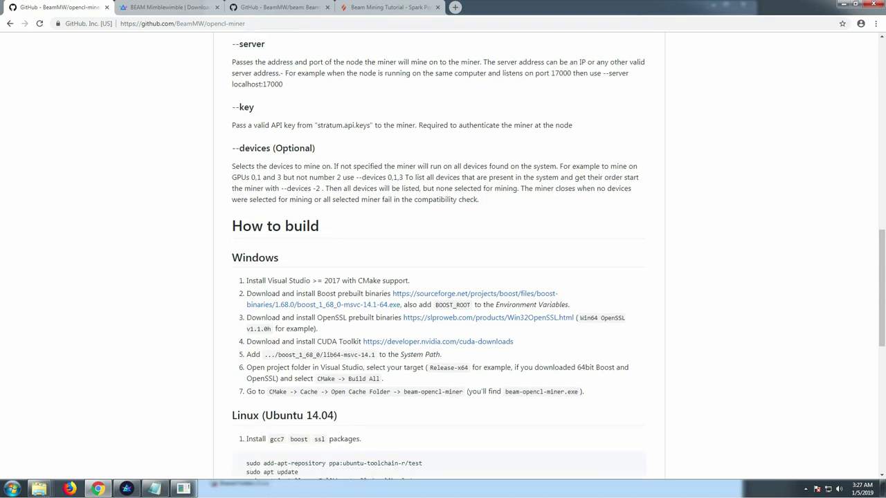
pyautogui.scroll(-1, 443, 256)
pyautogui.moveTo(184, 489)
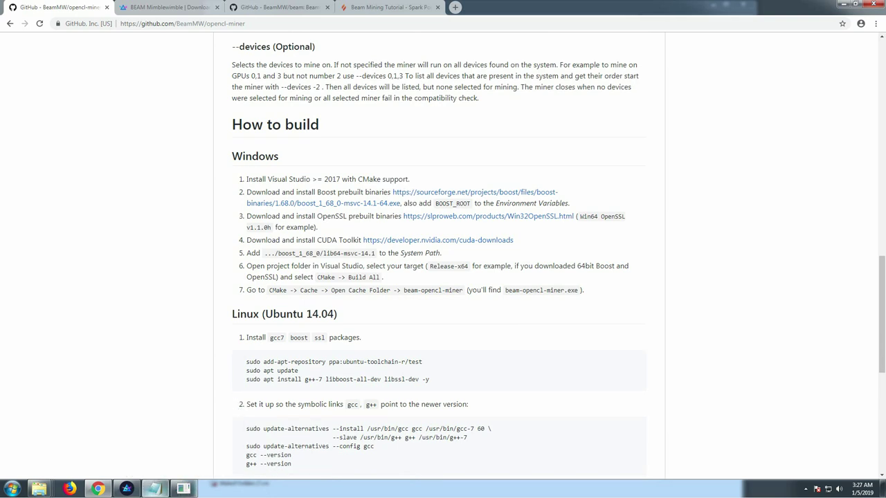
pyautogui.click(154, 489)
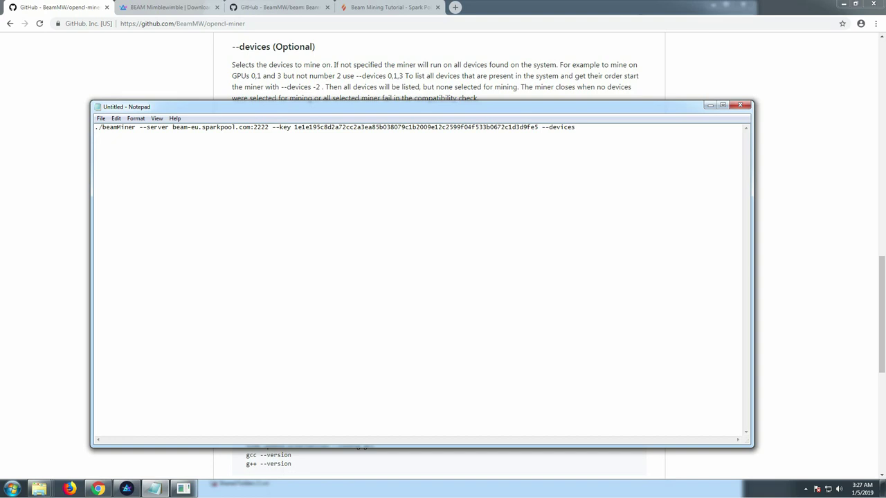
# Remove ' --devices' from the command and browse Save As to C:\Miners.
pyautogui.press('BackSpace')
pyautogui.press('BackSpace')
pyautogui.press('BackSpace')
pyautogui.press('BackSpace')
pyautogui.press('BackSpace')
pyautogui.press('BackSpace')
pyautogui.press('BackSpace')
pyautogui.press('BackSpace')
pyautogui.press('BackSpace')
pyautogui.press('BackSpace')
pyautogui.press('BackSpace')
pyautogui.click(101, 119)
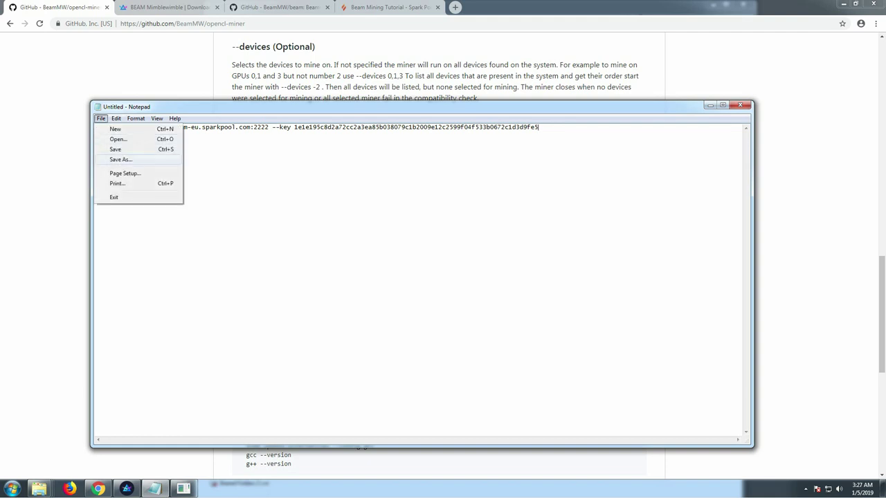
pyautogui.click(121, 159)
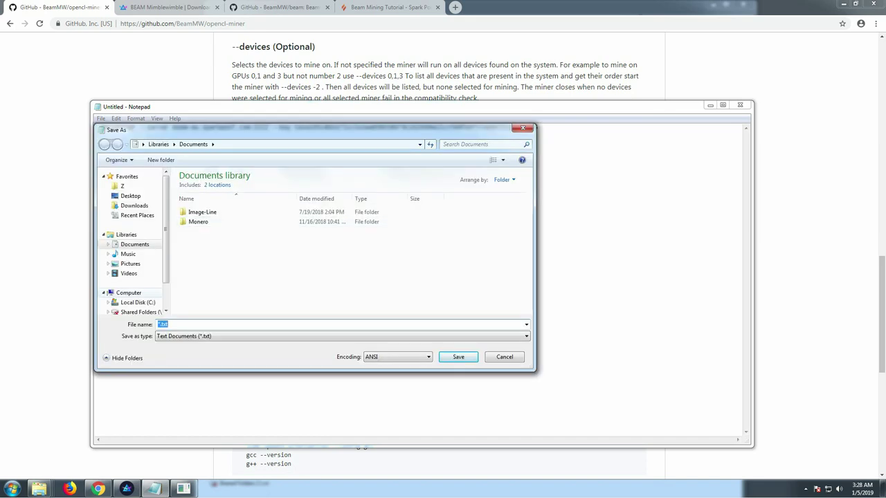
pyautogui.click(137, 303)
pyautogui.click(196, 186)
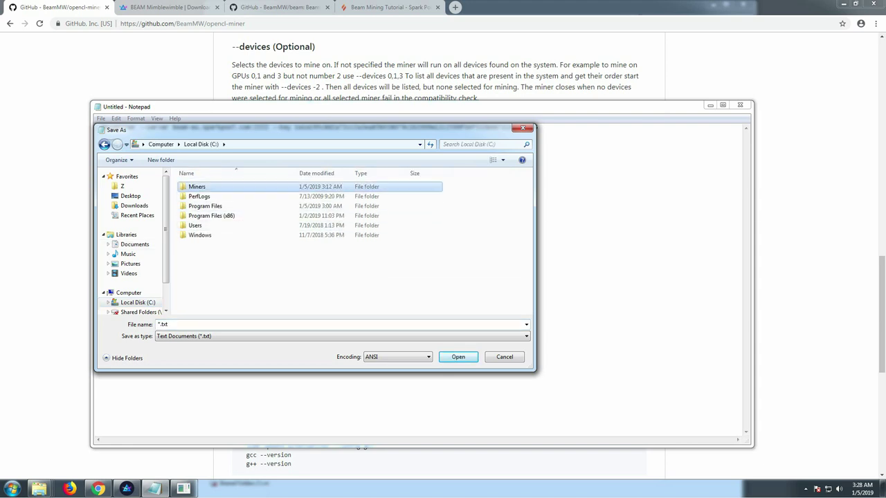
pyautogui.press('Return')
pyautogui.press('Return')
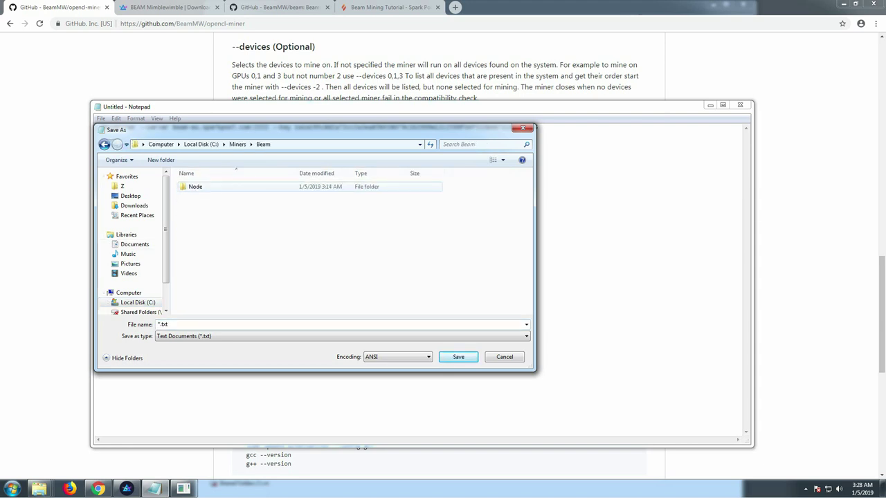
# Save it as BeamMiner.bat with All Files type, then return to the Beam folder.
pyautogui.press('Tab')
pyautogui.press('Tab')
pyautogui.hotkey('alt', 'Down')
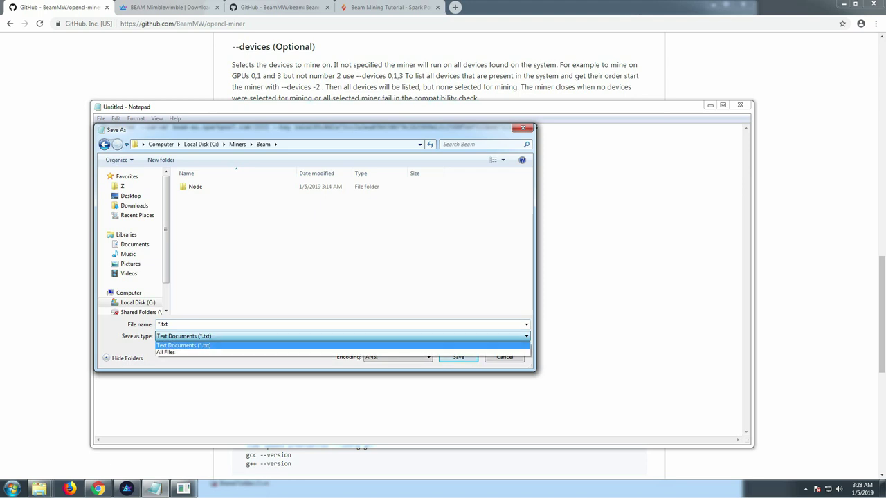
pyautogui.press('Down')
pyautogui.press('Return')
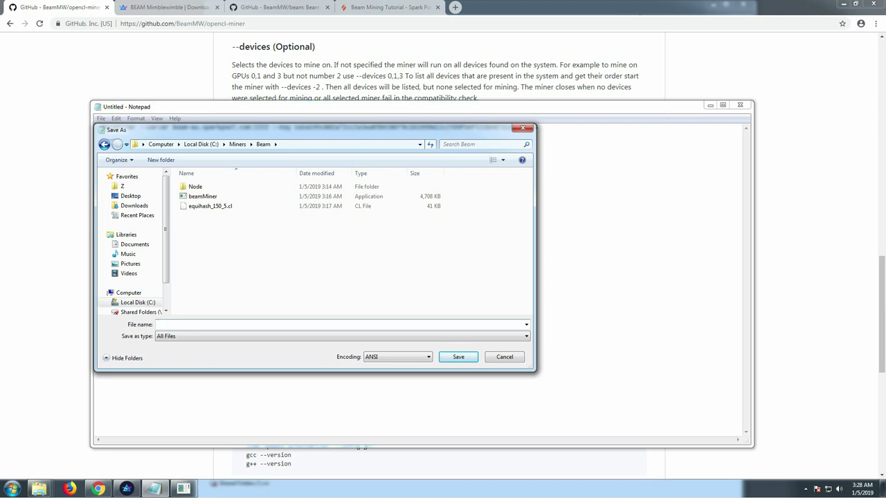
pyautogui.write('BeamMiner')
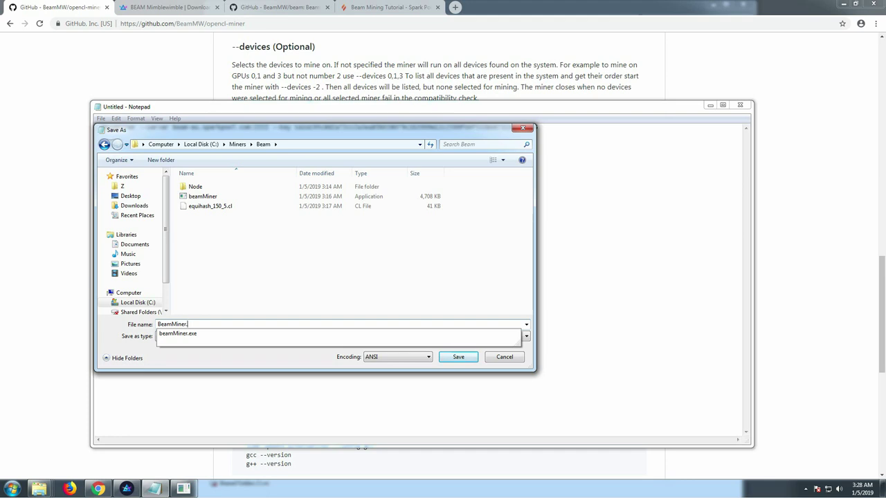
pyautogui.write('.bat')
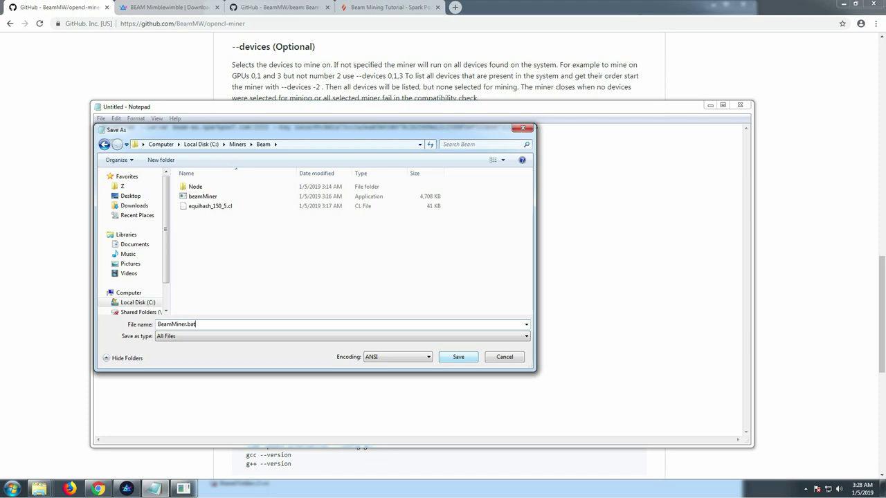
pyautogui.press('Return')
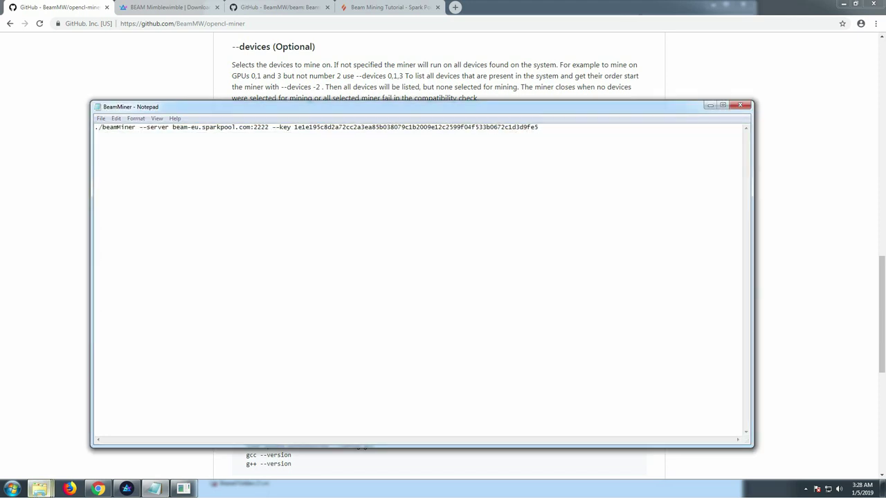
pyautogui.click(39, 489)
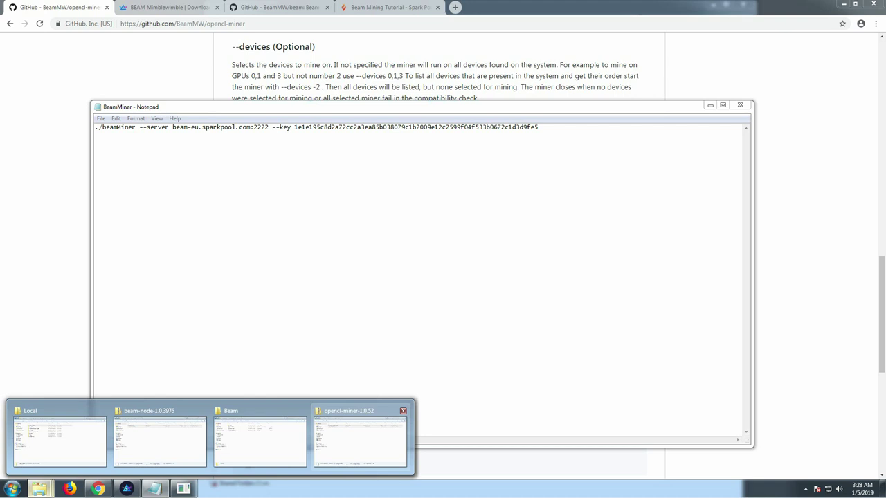
pyautogui.click(259, 440)
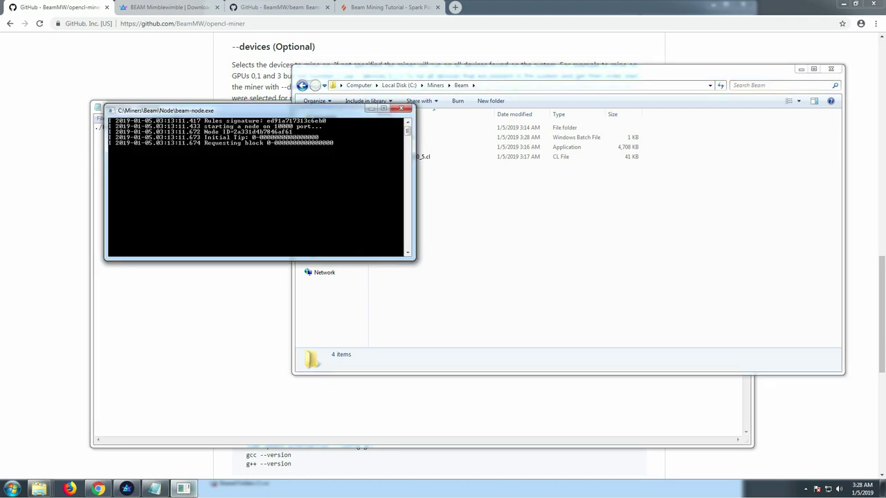
# Minimize the beam-node console, then select BeamMiner.bat and open its context menu.
pyautogui.click(371, 108)
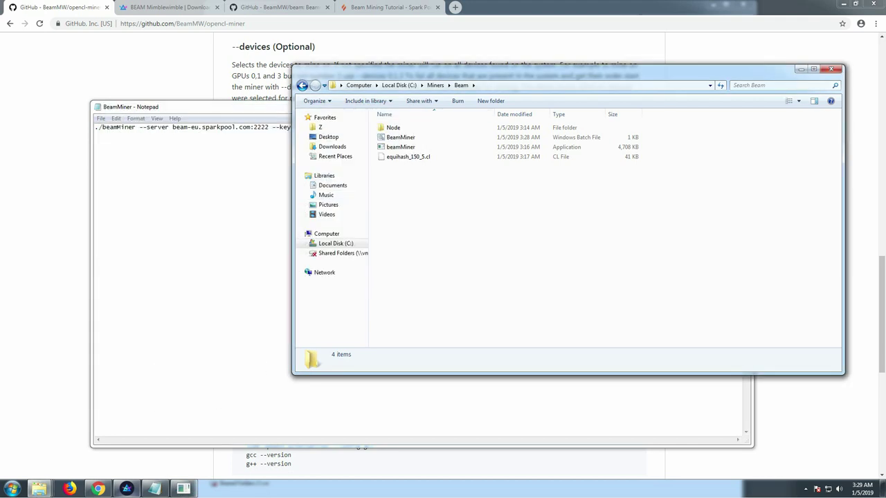
pyautogui.moveTo(126, 488)
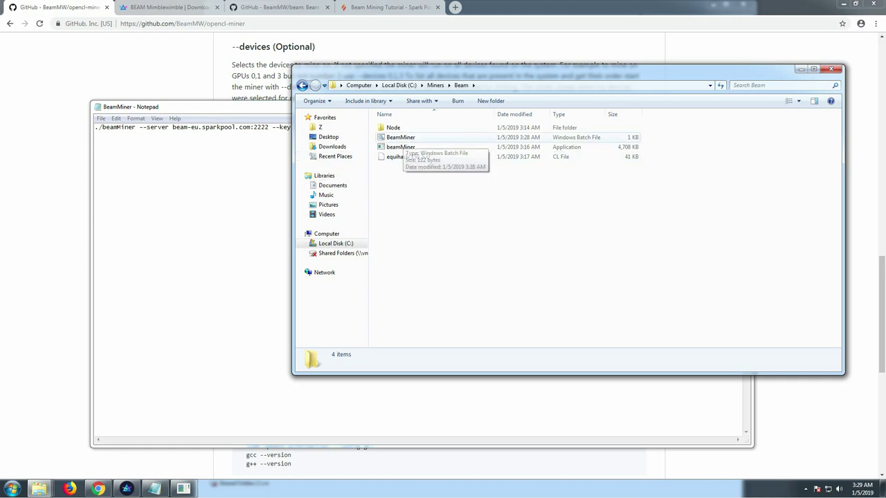
pyautogui.click(400, 137)
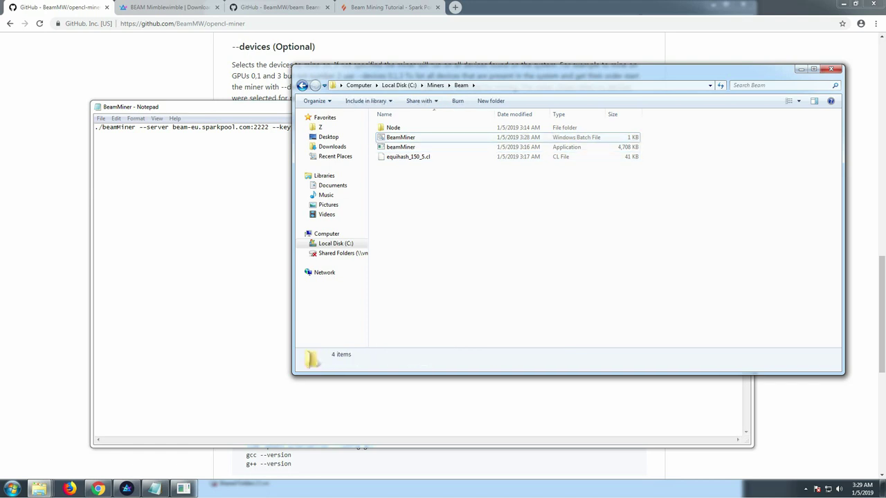
pyautogui.click(401, 137)
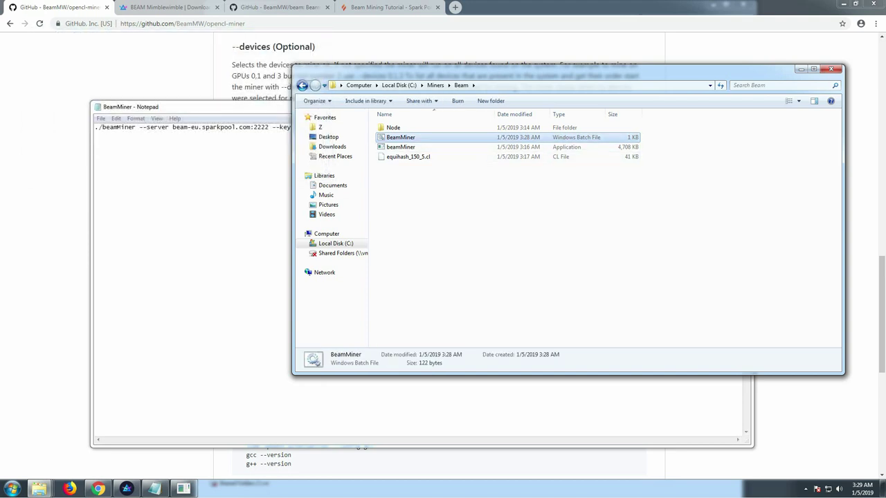
pyautogui.rightClick(401, 139)
# Append --devices 0 to the BeamMiner command line and save the batch file.
pyautogui.press('Escape')
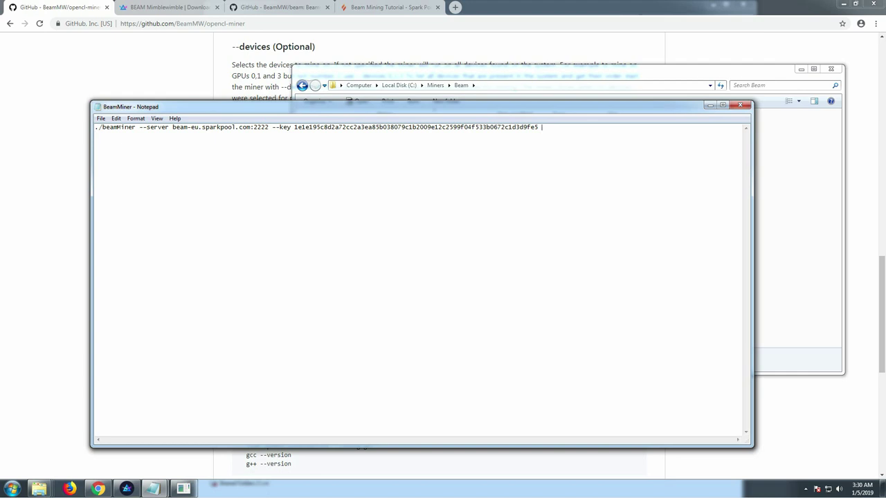
pyautogui.write('--devices')
pyautogui.write('0')
pyautogui.write(',1,2,3,54')
pyautogui.press('BackSpace')
pyautogui.write(',4')
pyautogui.press('BackSpace')
pyautogui.press('BackSpace')
pyautogui.press('BackSpace')
pyautogui.press('BackSpace')
pyautogui.press('BackSpace')
pyautogui.press('BackSpace')
pyautogui.press('BackSpace')
pyautogui.press('BackSpace')
pyautogui.press('BackSpace')
pyautogui.press('BackSpace')
pyautogui.click(101, 118)
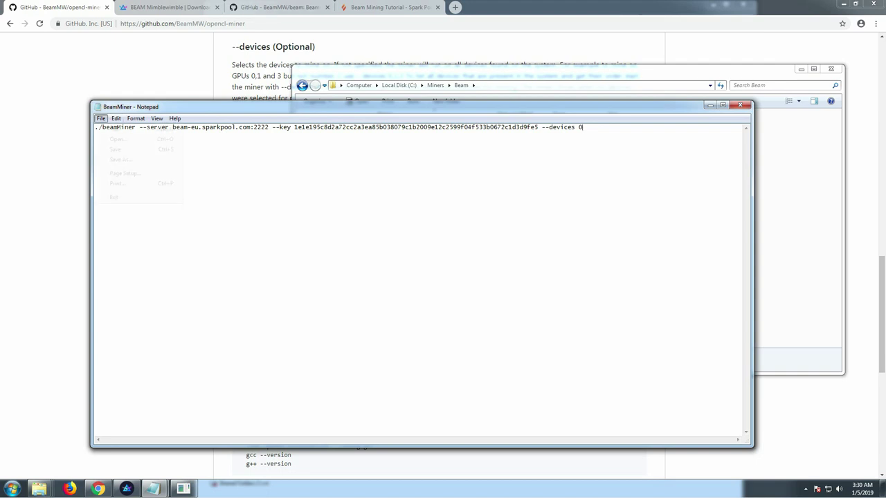
pyautogui.click(115, 148)
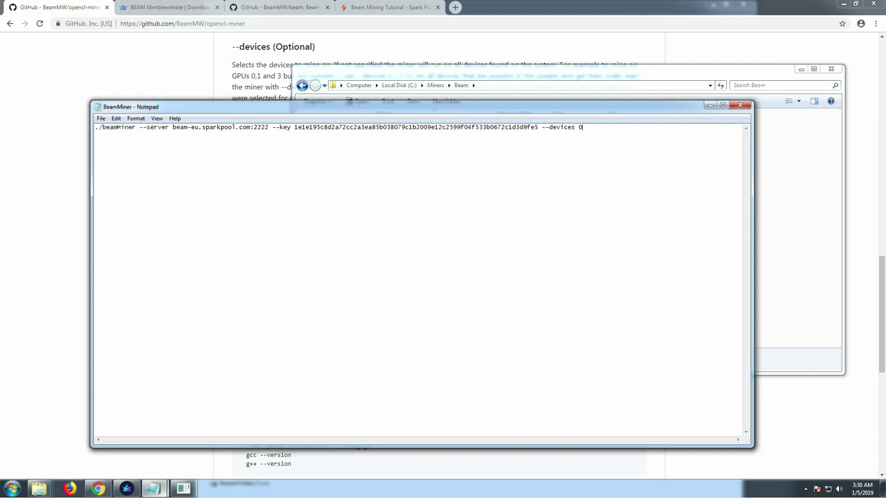
pyautogui.click(39, 489)
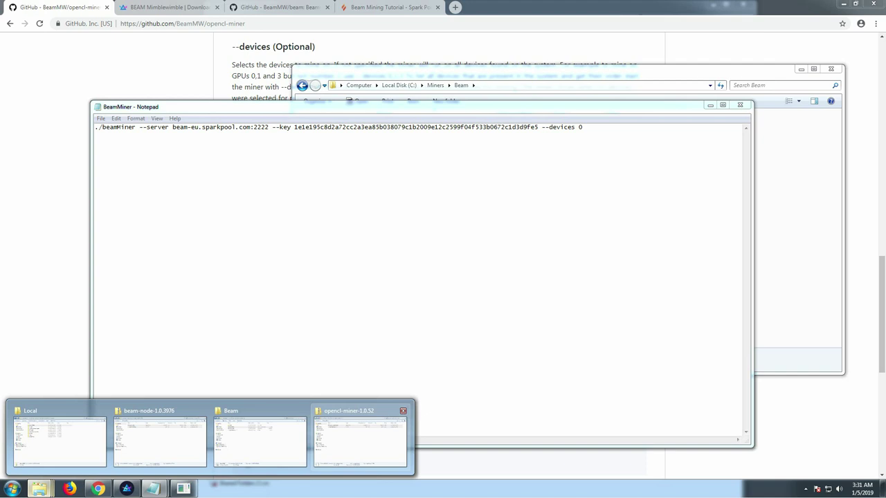
# Select BeamMiner.bat in the Beam folder and bring up actions for the beamMiner program.
pyautogui.click(360, 440)
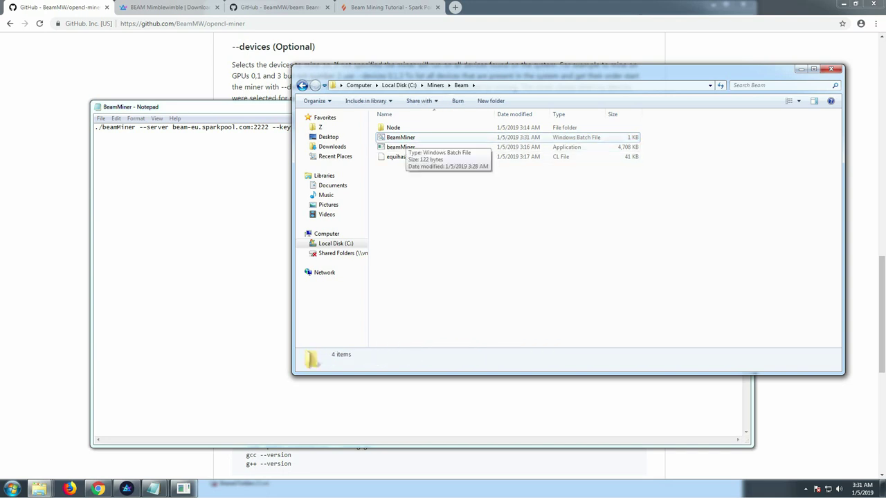
pyautogui.click(401, 137)
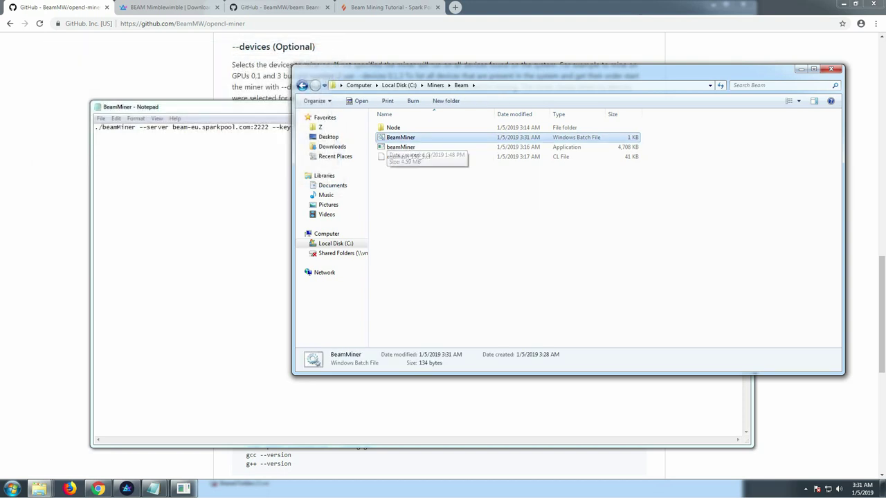
pyautogui.rightClick(387, 147)
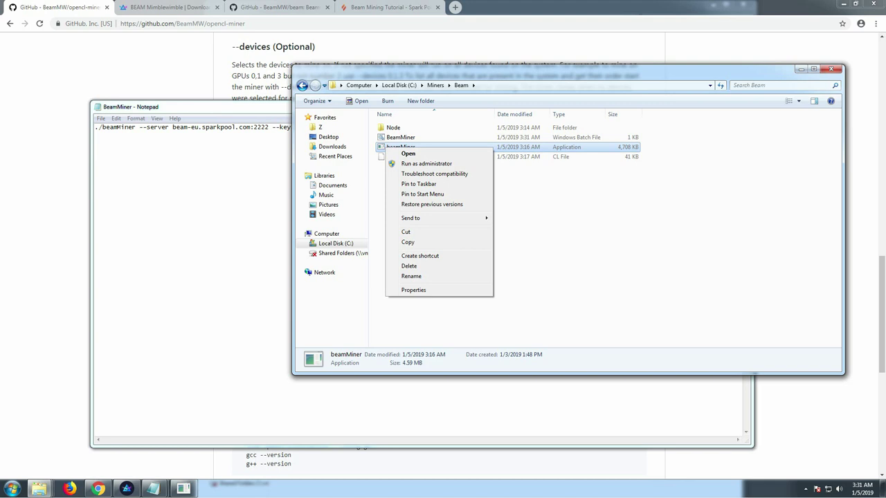
pyautogui.hotkey('alt', 'Tab')
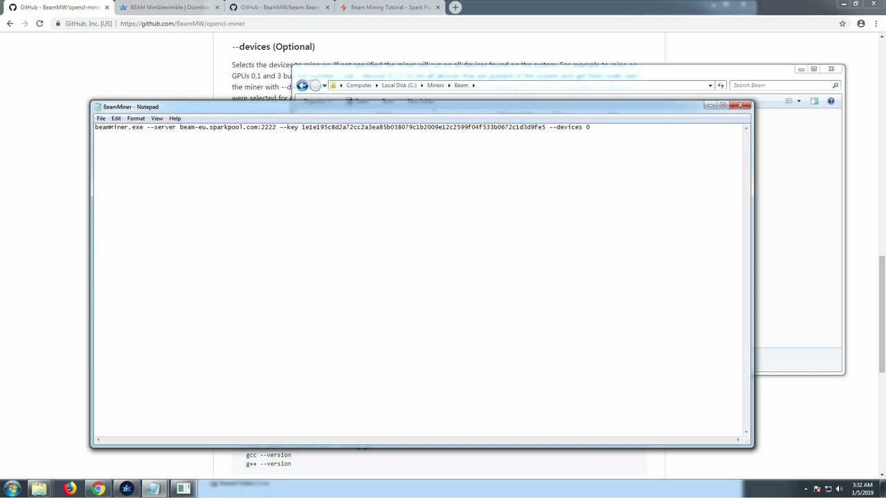
# Review the batch file's command line, close Notepad, and reselect BeamMiner.bat in Explorer.
pyautogui.hotkey('shift', 'Home')
pyautogui.press('Down')
pyautogui.hotkey('shift', 'Home')
pyautogui.press('Down')
pyautogui.hotkey('alt', 'F4')
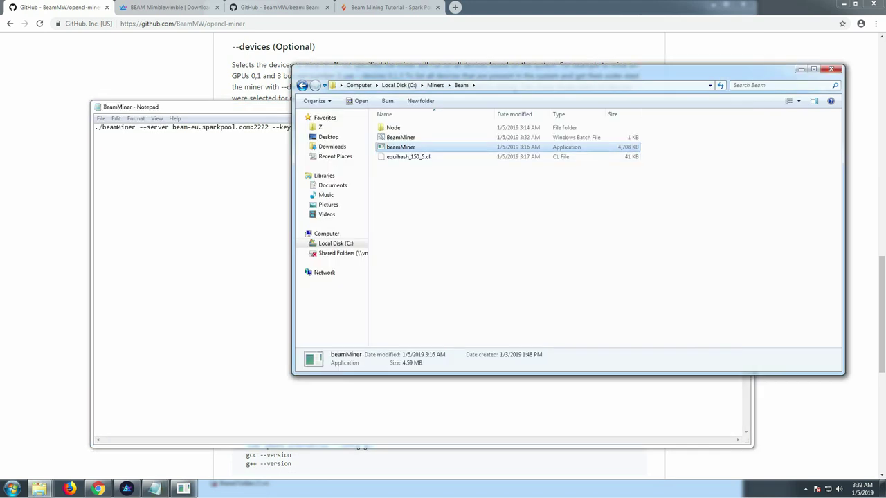
pyautogui.click(401, 137)
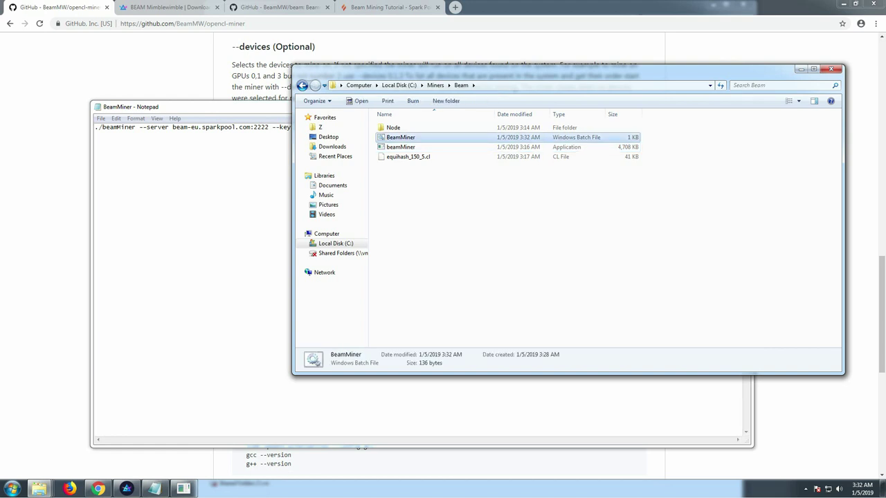
pyautogui.click(401, 147)
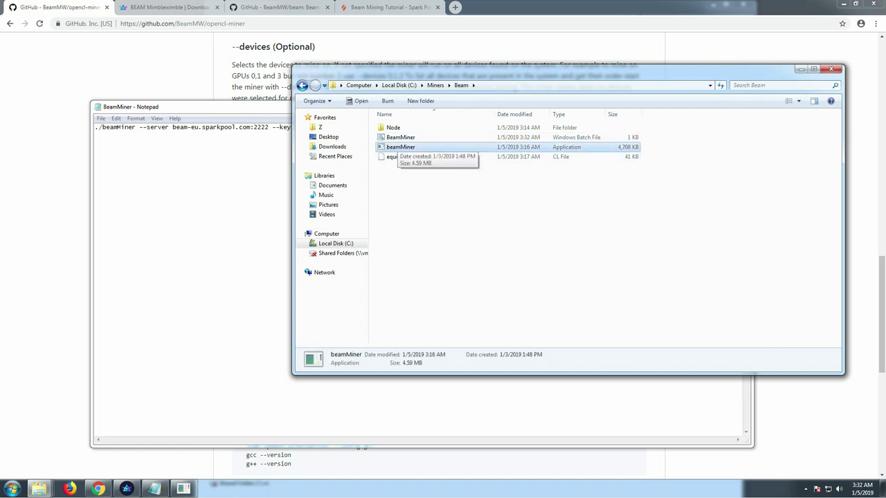
pyautogui.click(400, 137)
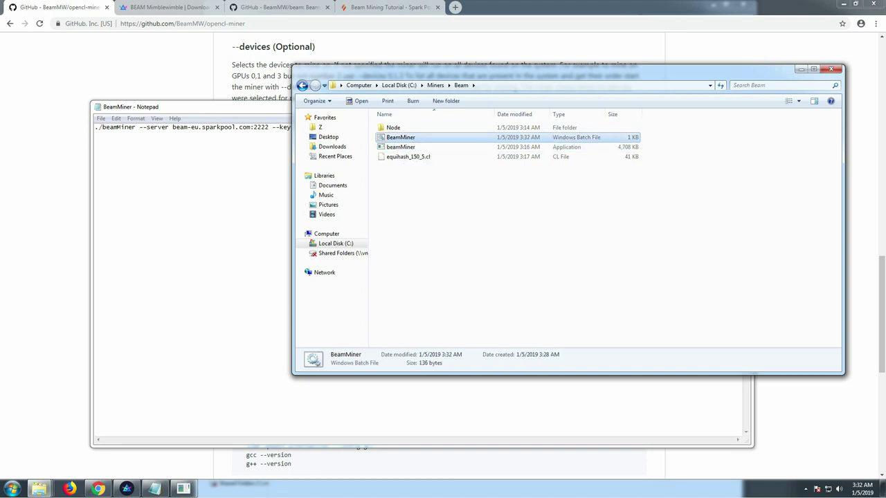
# Run BeamMiner.bat and dismiss the missing OpenCL.dll error so beamMiner starts on the RX 570.
pyautogui.press('Return')
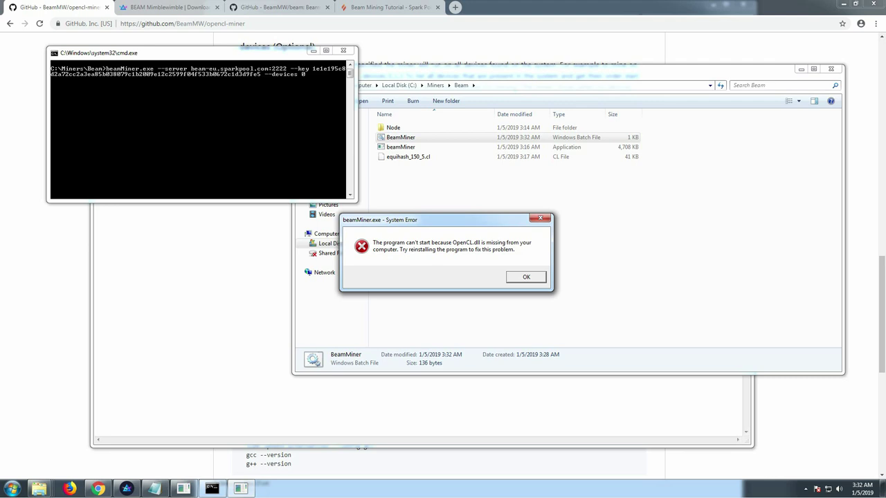
pyautogui.press('Return')
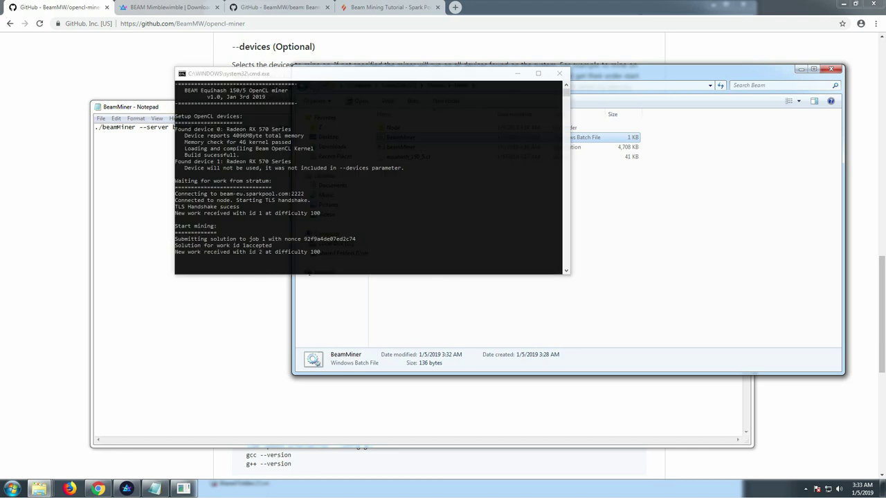
# Move the miner console to the lower right of the screen beside Afterburner.
pyautogui.moveTo(346, 73); pyautogui.dragTo(517, 139)
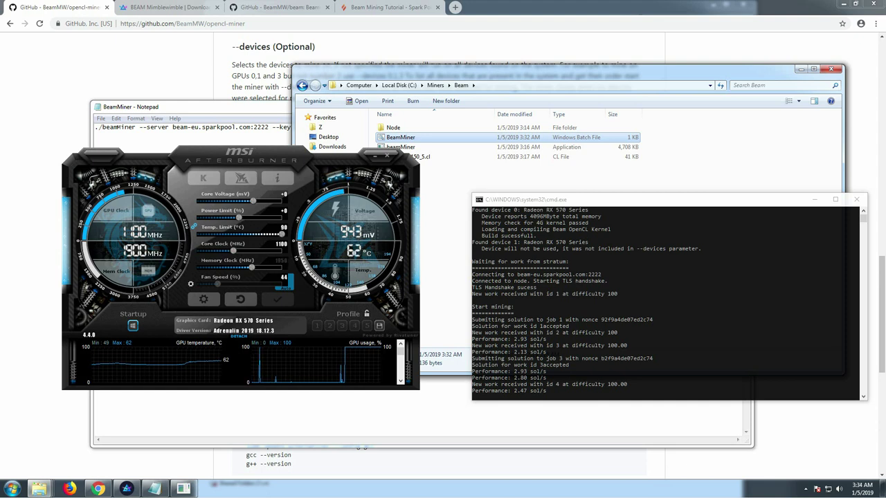
# Set power limit to +25, memory clock toward 2000 MHz, and close the running miner.
pyautogui.press('Return')
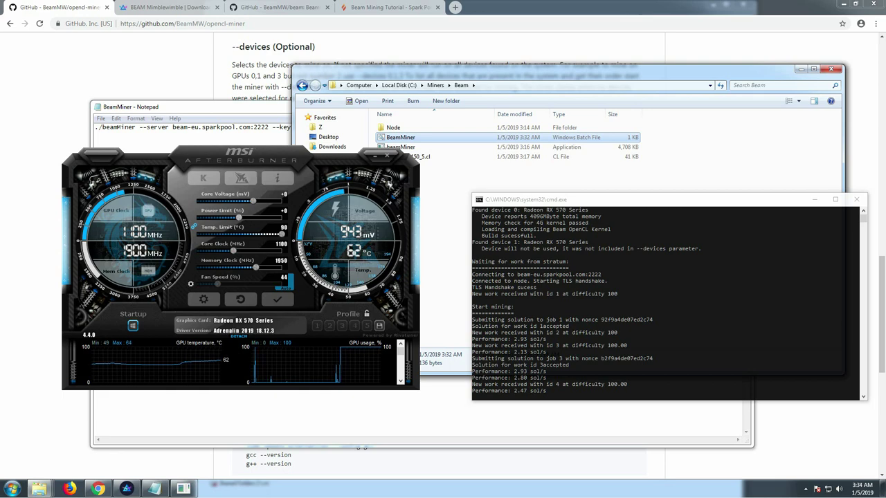
pyautogui.moveTo(254, 216); pyautogui.dragTo(282, 217)
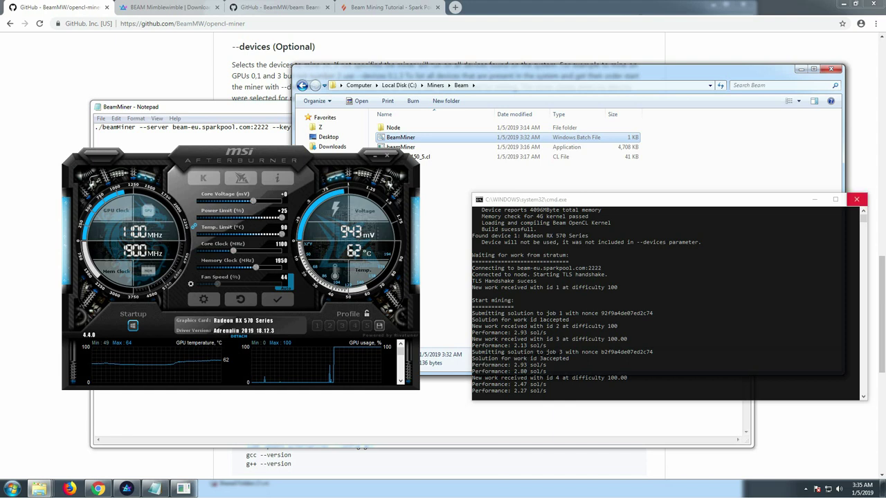
pyautogui.click(857, 199)
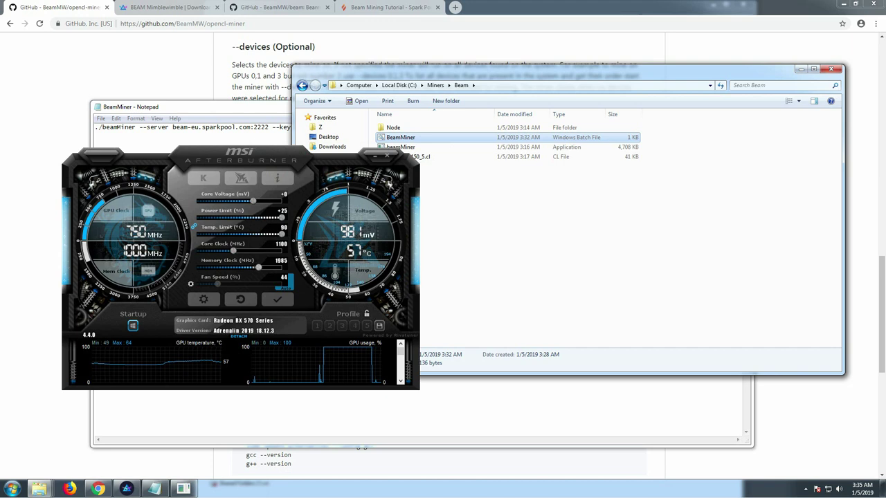
pyautogui.moveTo(256, 267); pyautogui.dragTo(260, 267)
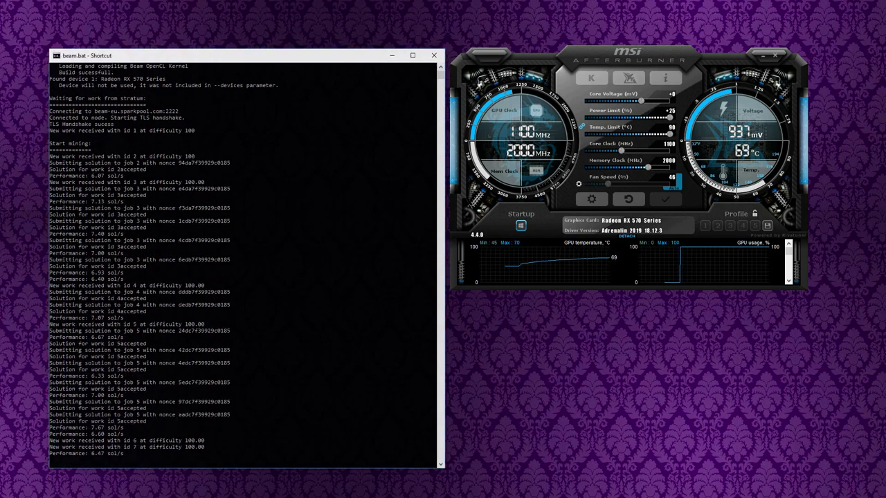
# Stop the running beam.bat miner console.
pyautogui.hotkey('alt', 'F4')
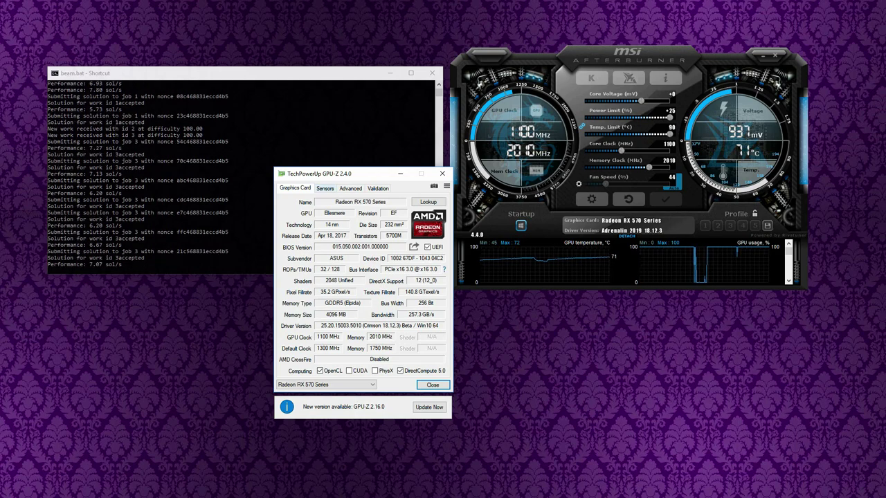
# Show GPU-Z's live sensor readings for the Radeon RX 570.
pyautogui.click(325, 188)
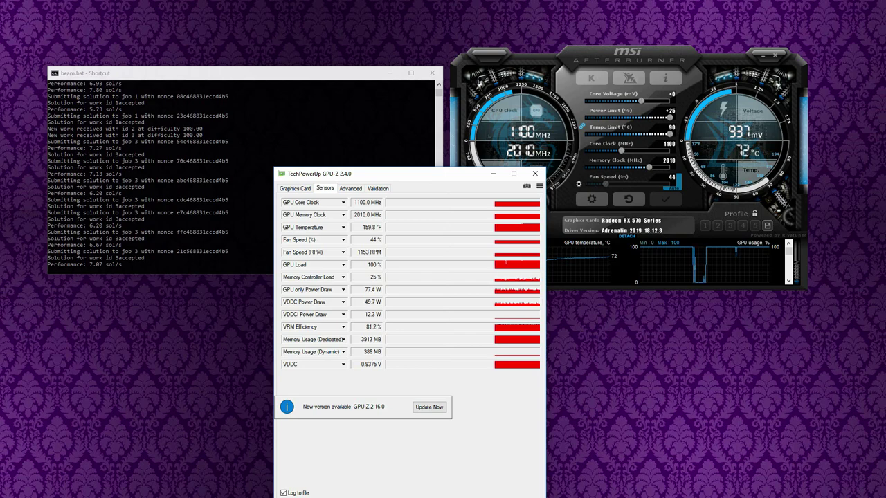
# Compare with Afterburner, then check the 150 W Board Power Limit in GPU-Z's Advanced tab.
pyautogui.hotkey('alt', 'Tab')
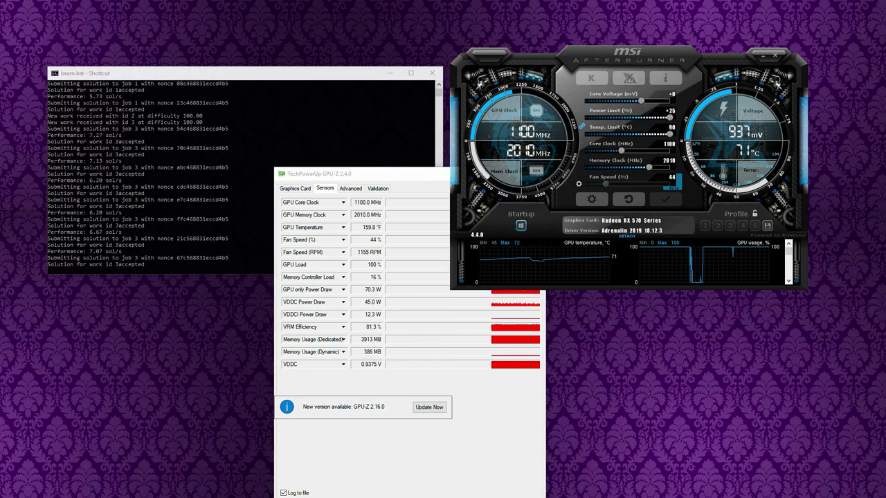
pyautogui.hotkey('alt', 'Tab')
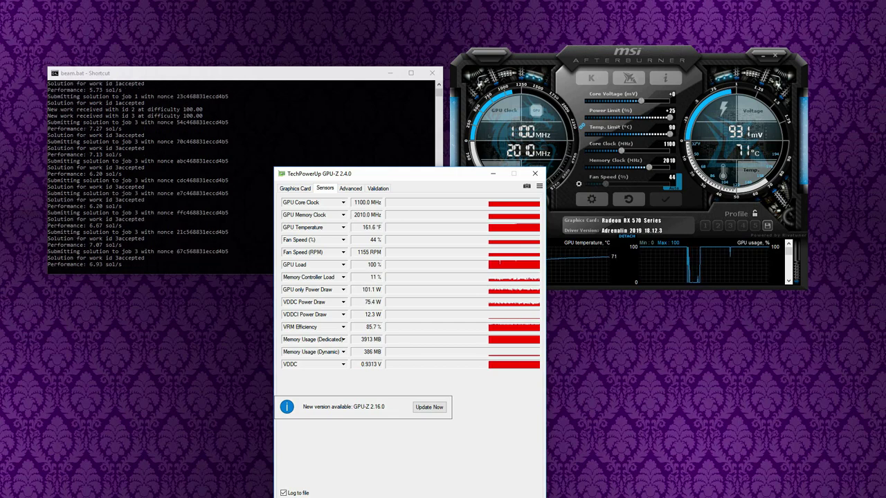
pyautogui.hotkey('ctrl', 'Tab')
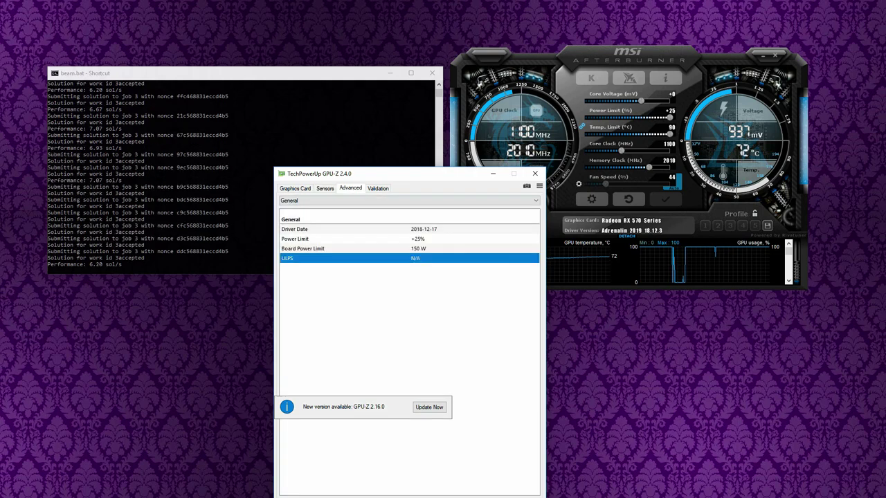
pyautogui.click(302, 238)
pyautogui.click(303, 248)
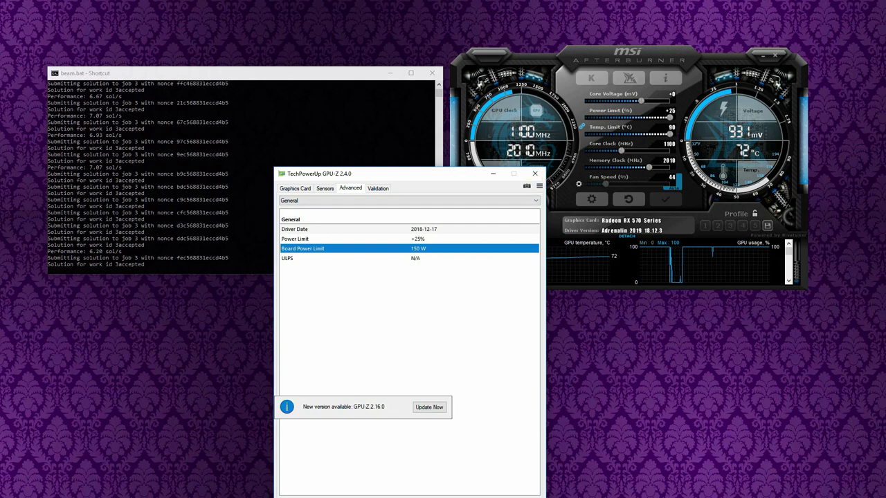
# Return to GPU-Z's Sensors readings, then close GPU-Z.
pyautogui.click(294, 189)
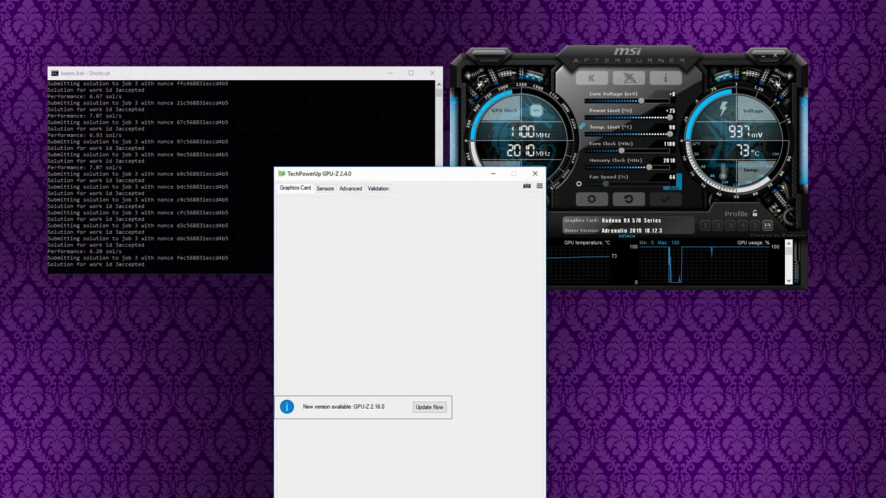
pyautogui.click(325, 189)
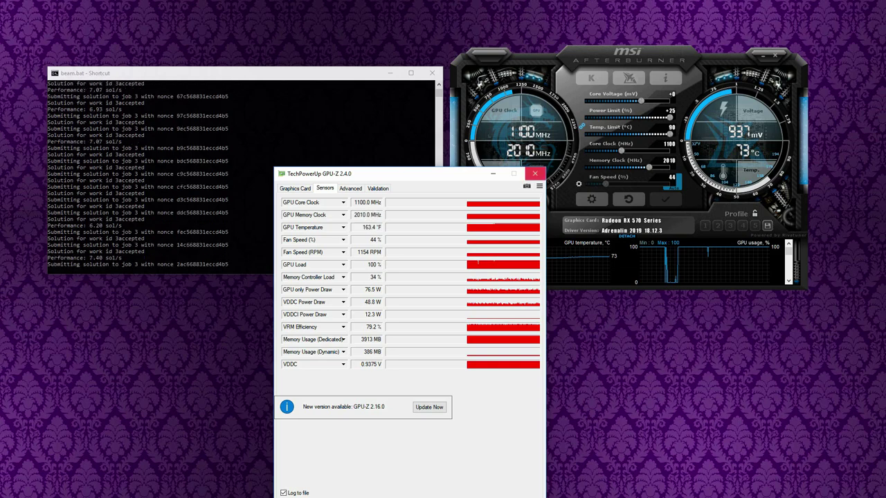
pyautogui.hotkey('alt', 'F4')
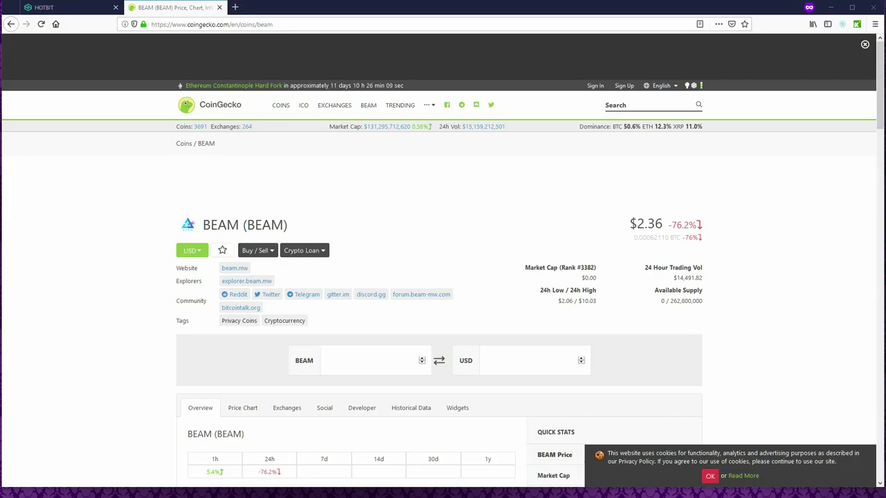
# Accept the cookie notice and open coinmarketcap.com and coinpuffs.com in new private tabs.
pyautogui.click(709, 476)
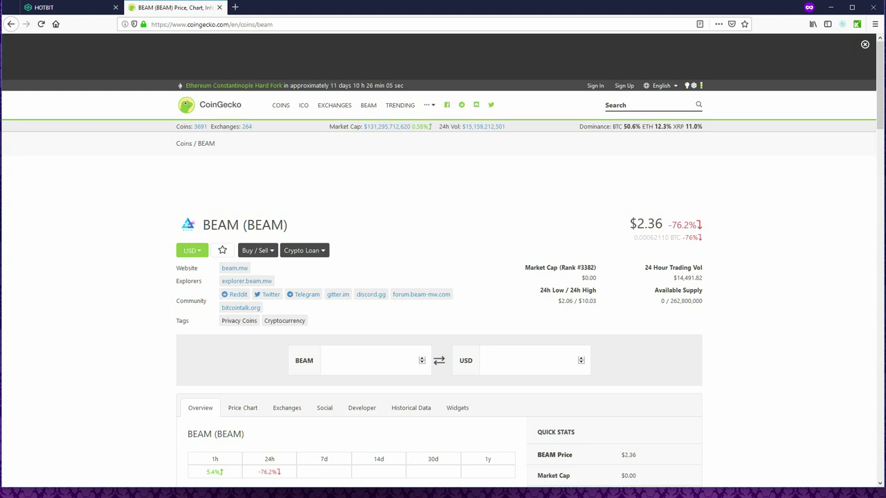
pyautogui.hotkey('ctrl', 't')
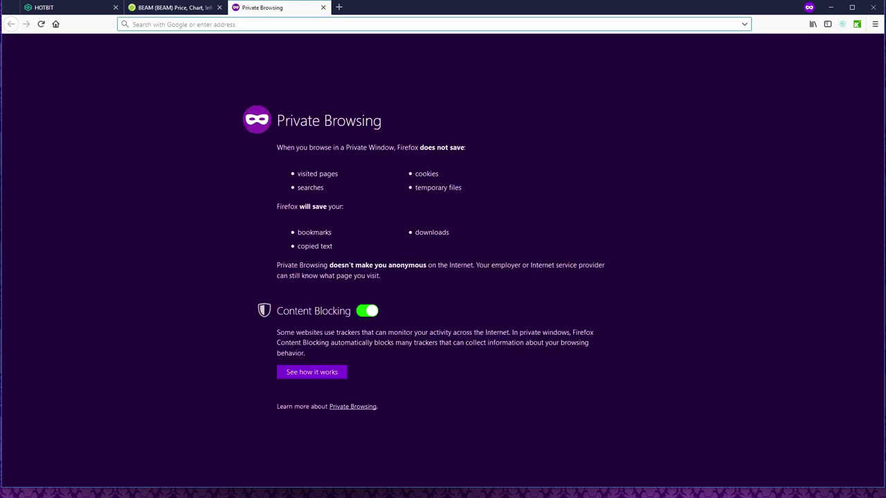
pyautogui.write('coinmark')
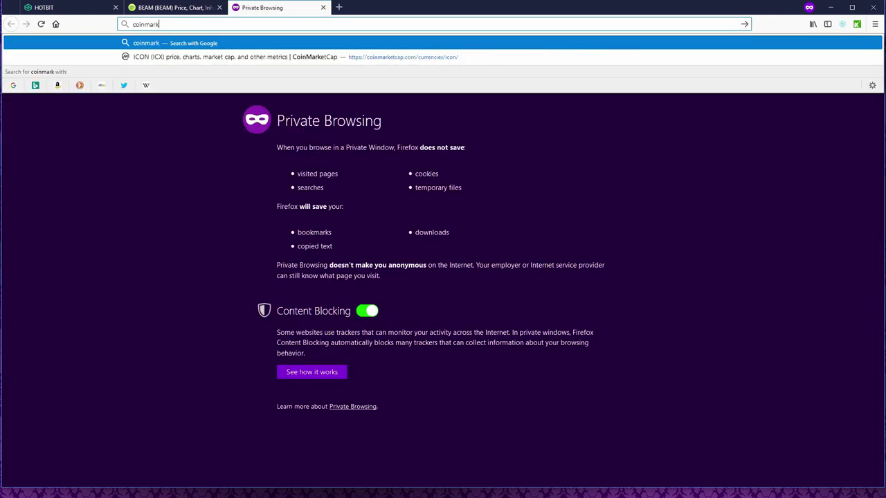
pyautogui.write('etcap.com')
pyautogui.press('Return')
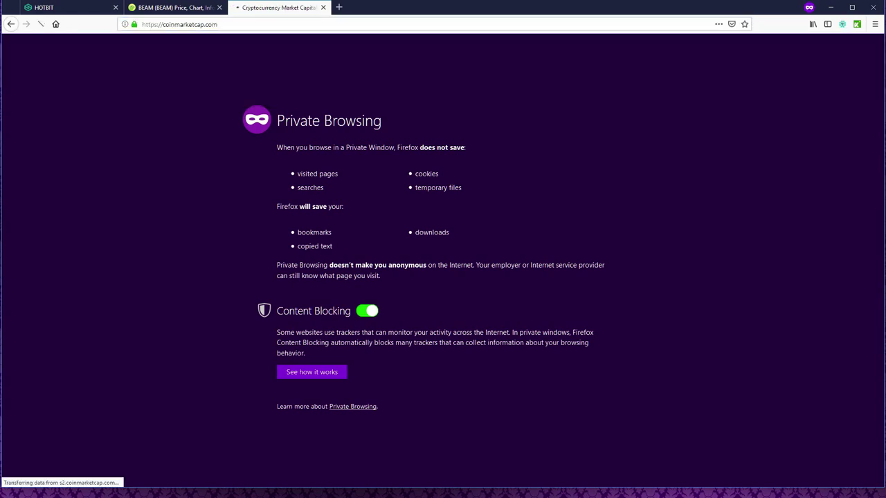
pyautogui.hotkey('ctrl', 't')
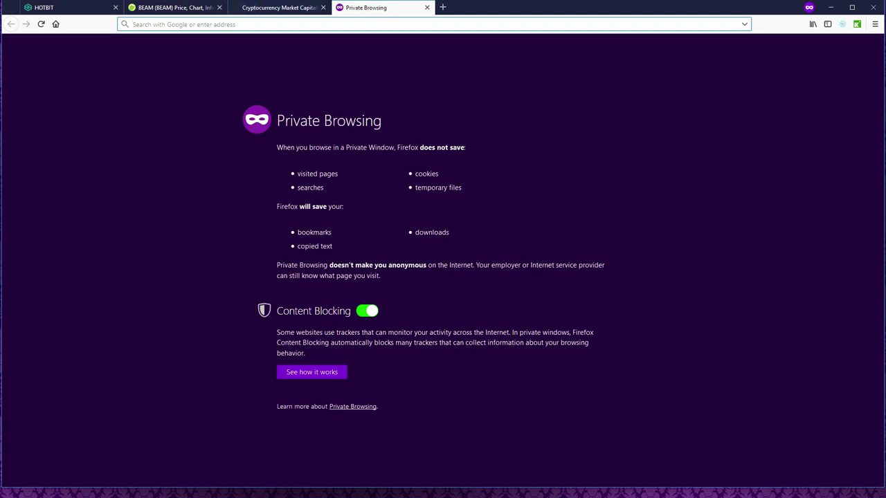
pyautogui.write('coinpuffs.com')
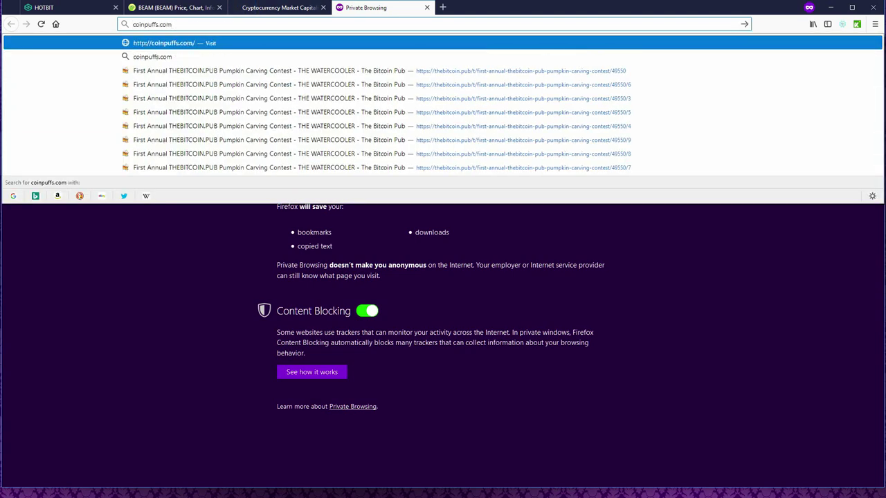
pyautogui.press('Return')
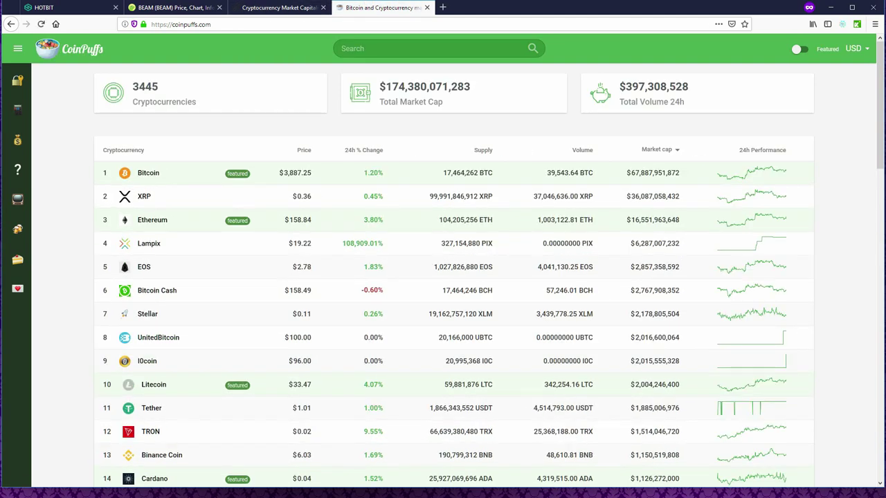
# Search 'beam' on CoinPuffs and CoinMarketCap, then go to the CoinGecko BEAM tab.
pyautogui.write('beam')
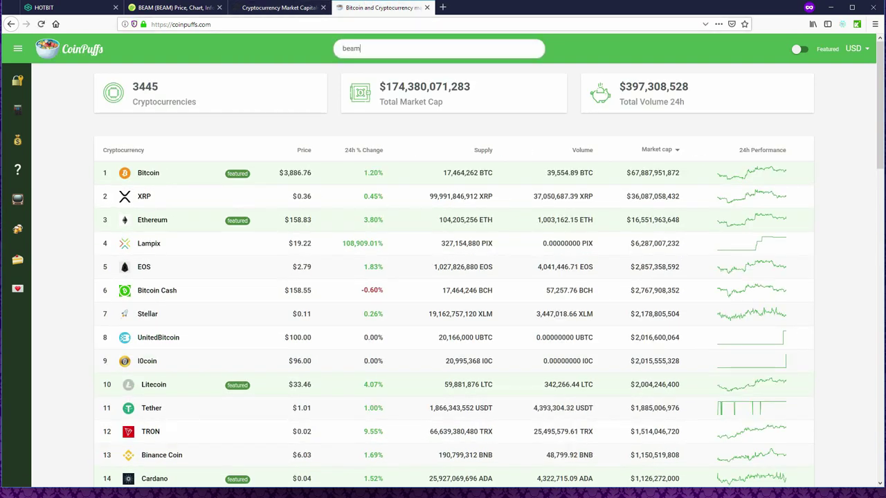
pyautogui.click(279, 7)
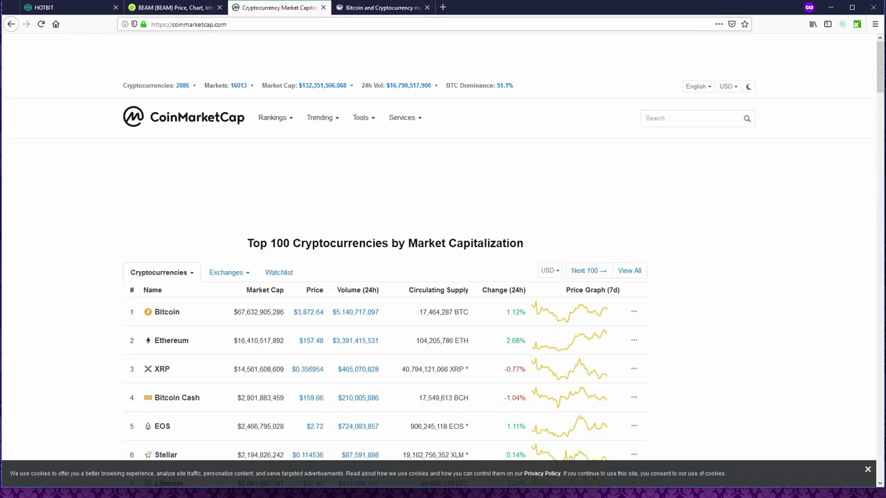
pyautogui.click(691, 118)
pyautogui.write('beam')
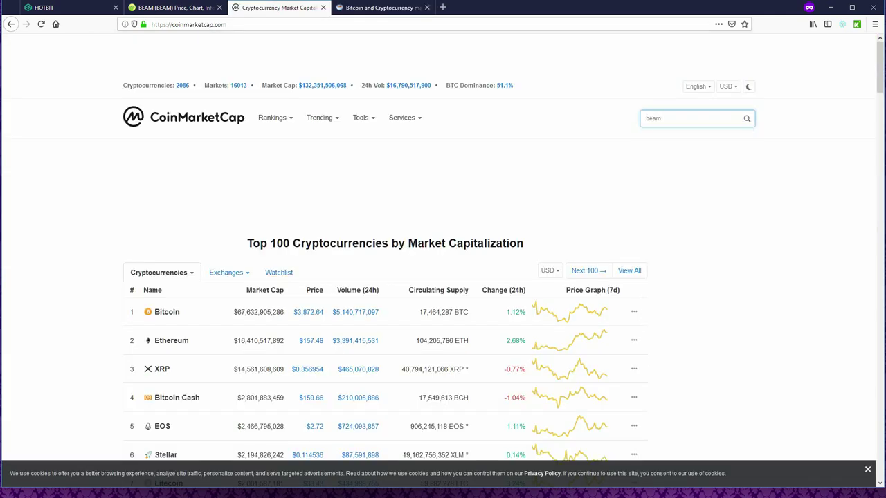
pyautogui.hotkey('ctrl', 'Tab')
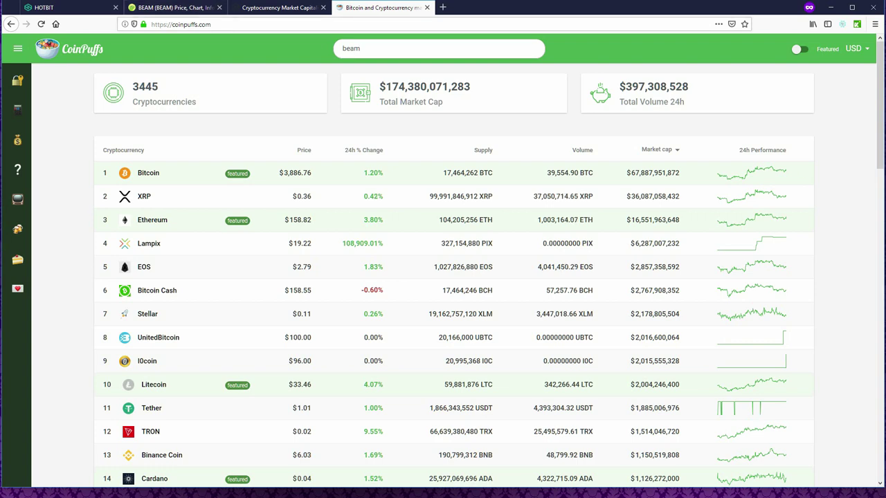
pyautogui.hotkey('ctrl', '2')
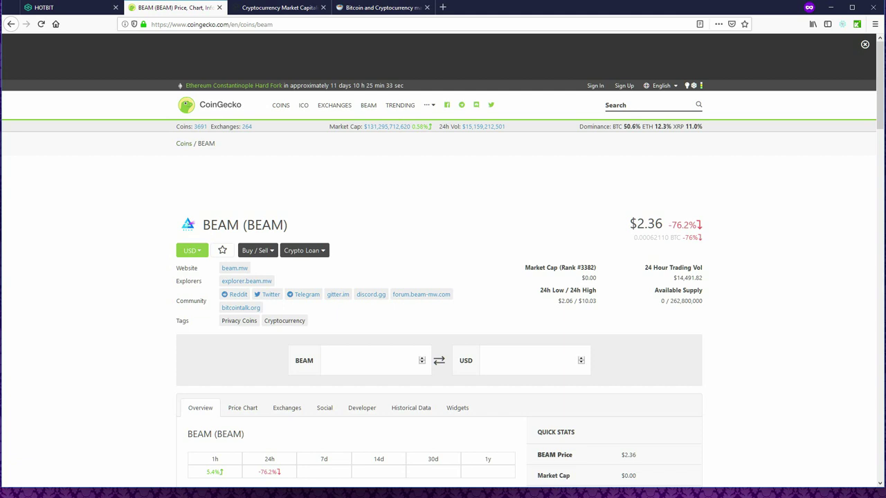
# Scroll through CoinGecko's BEAM price chart and exchange table, then back to the top.
pyautogui.scroll(-2, 443, 277)
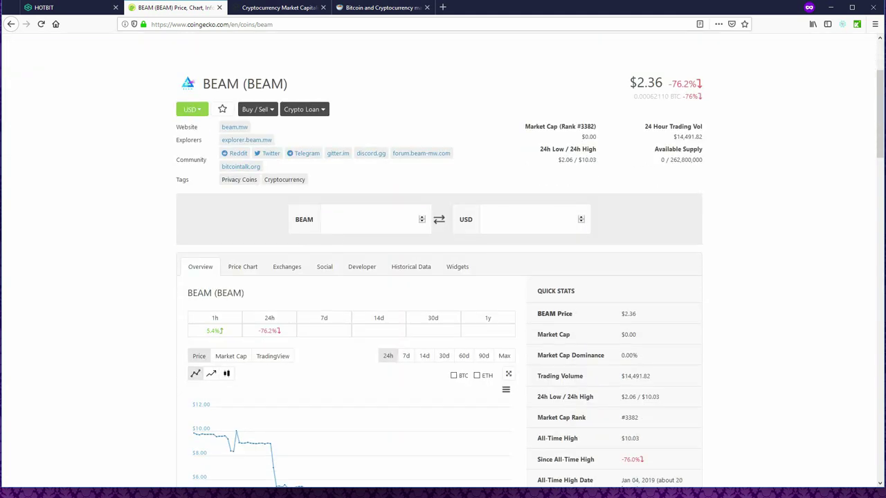
pyautogui.scroll(-2, 442, 277)
pyautogui.scroll(-2, 443, 277)
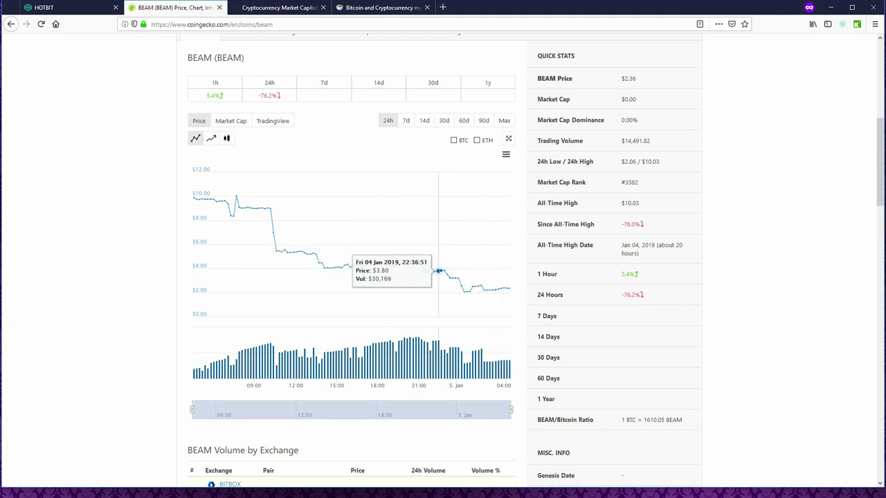
pyautogui.scroll(-3, 443, 263)
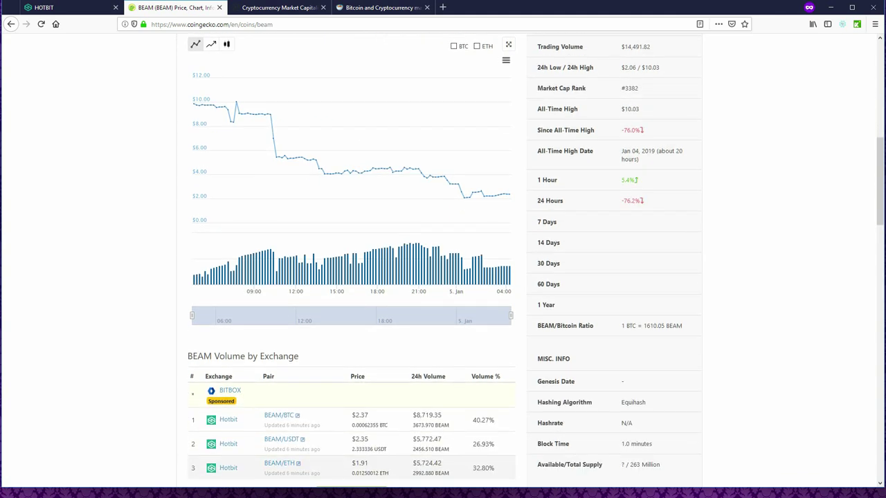
pyautogui.scroll(-4, 443, 263)
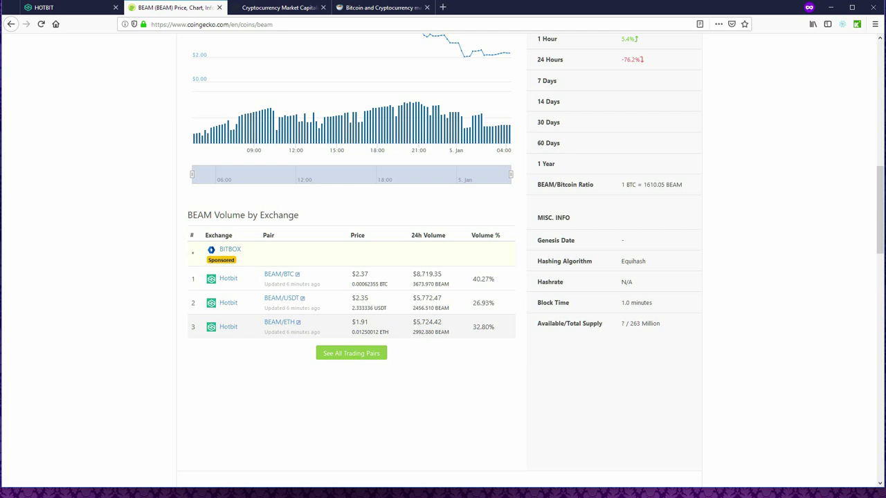
pyautogui.scroll(2, 443, 263)
pyautogui.scroll(6, 443, 263)
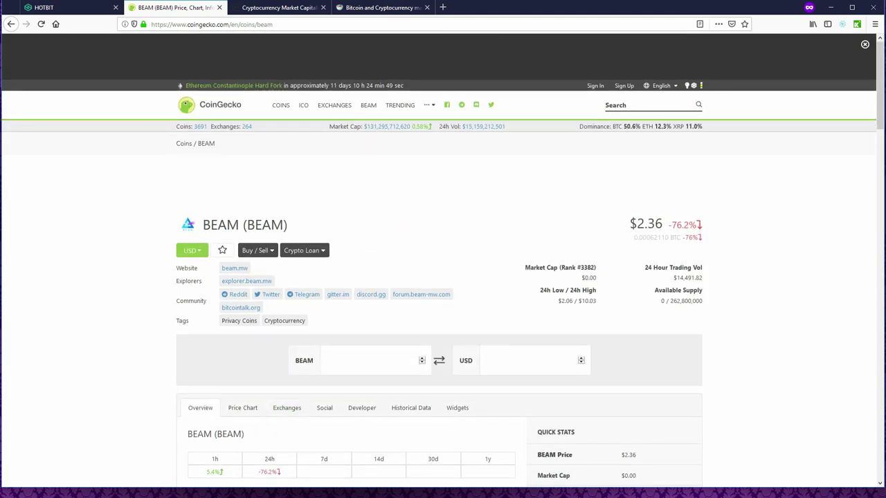
pyautogui.scroll(-3, 241, 307)
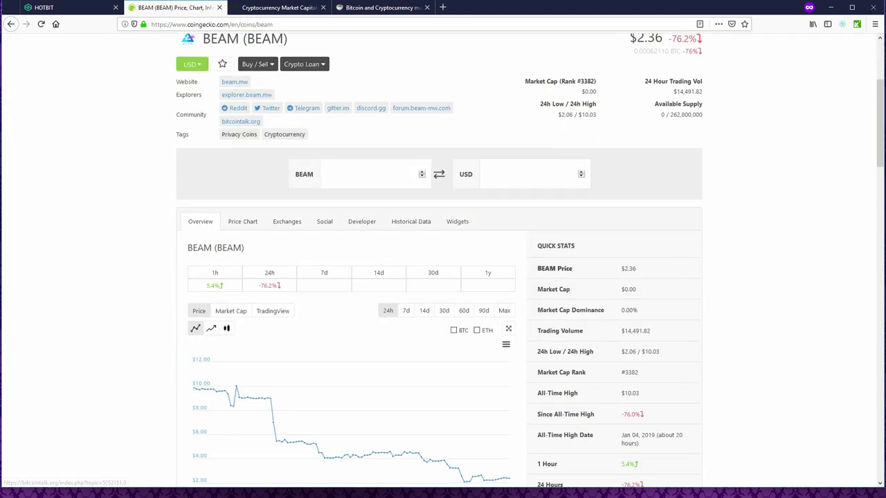
pyautogui.scroll(3, 442, 263)
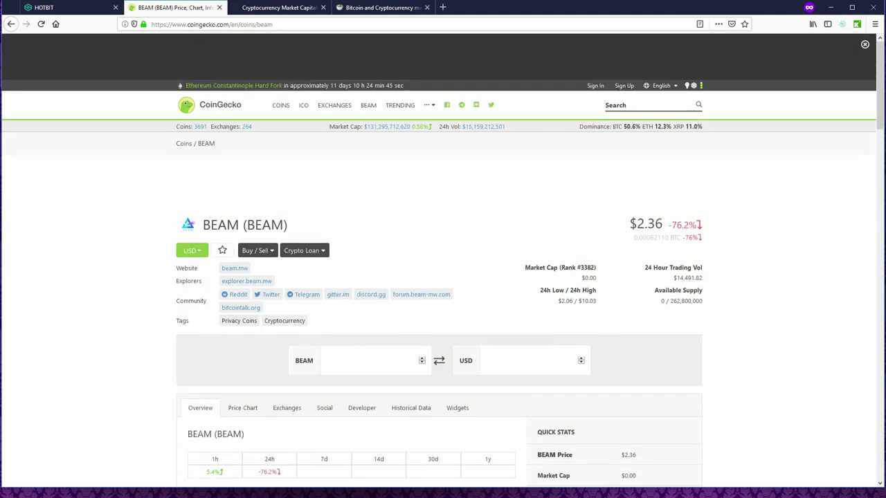
pyautogui.hotkey('ctrl', 'shift', 'Tab')
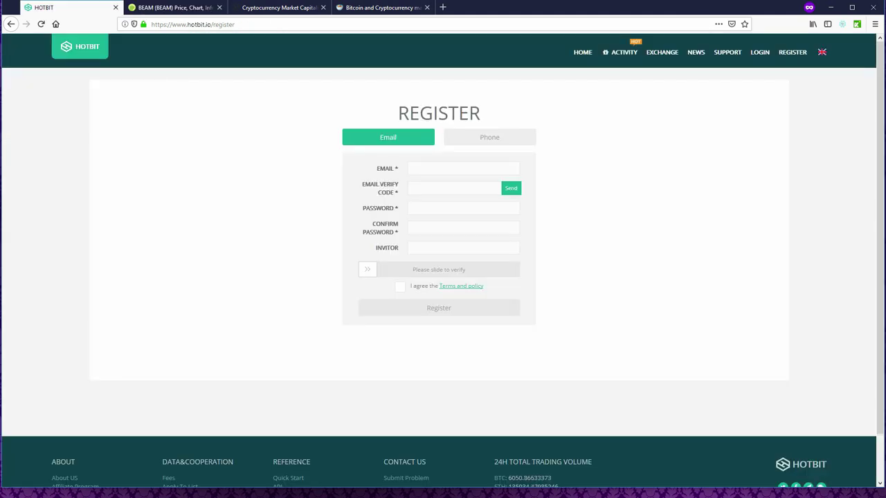
# Go to the Hotbit home page and read the BEAM LISTED headline.
pyautogui.click(582, 51)
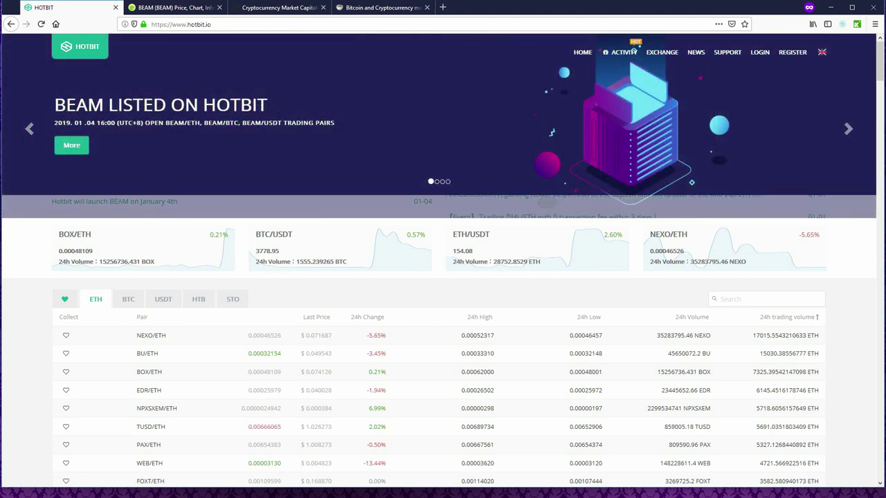
pyautogui.moveTo(65, 105); pyautogui.dragTo(166, 105)
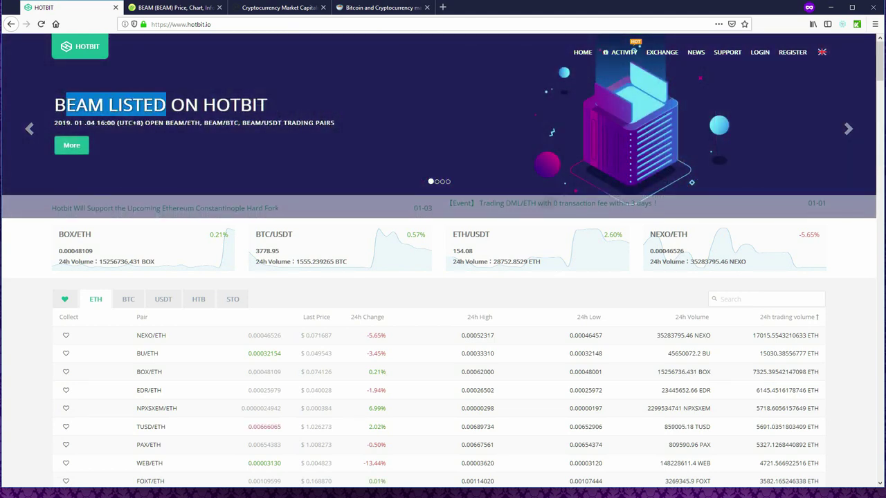
pyautogui.click(166, 105)
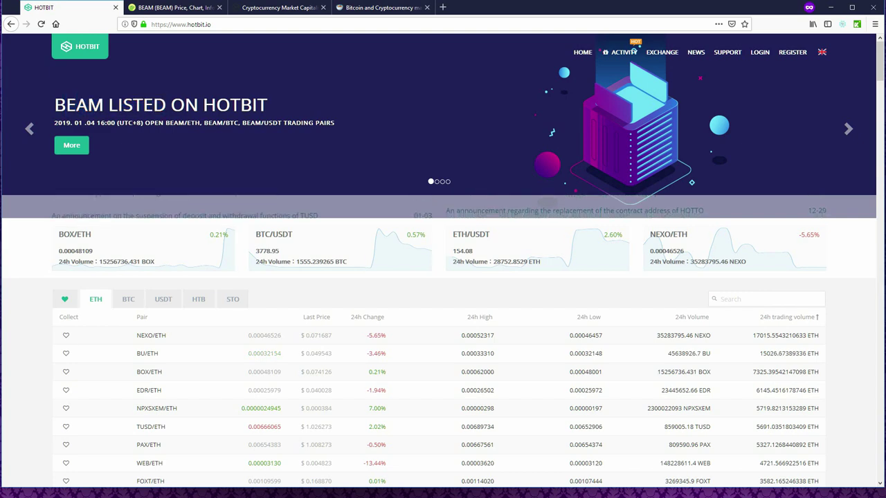
pyautogui.scroll(-2, 443, 263)
pyautogui.scroll(-1, 443, 263)
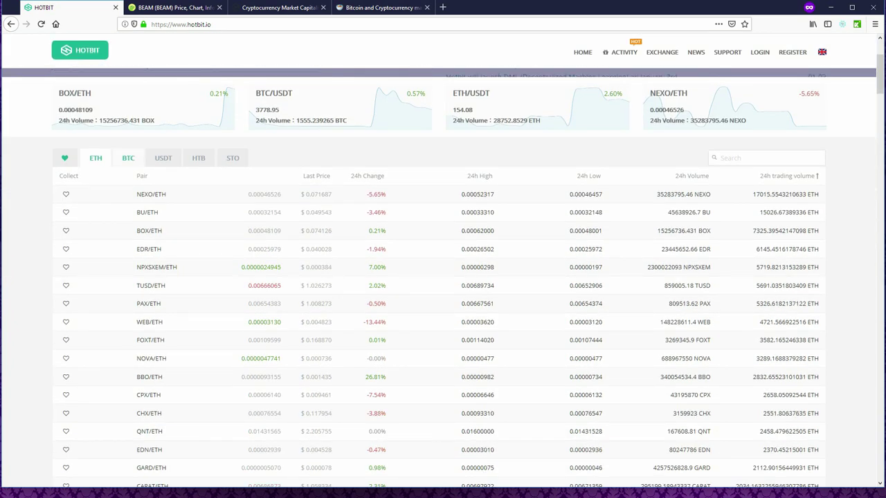
# Browse Hotbit's BTC and ETH trading pairs, trying and clearing a 'doge' search.
pyautogui.click(128, 158)
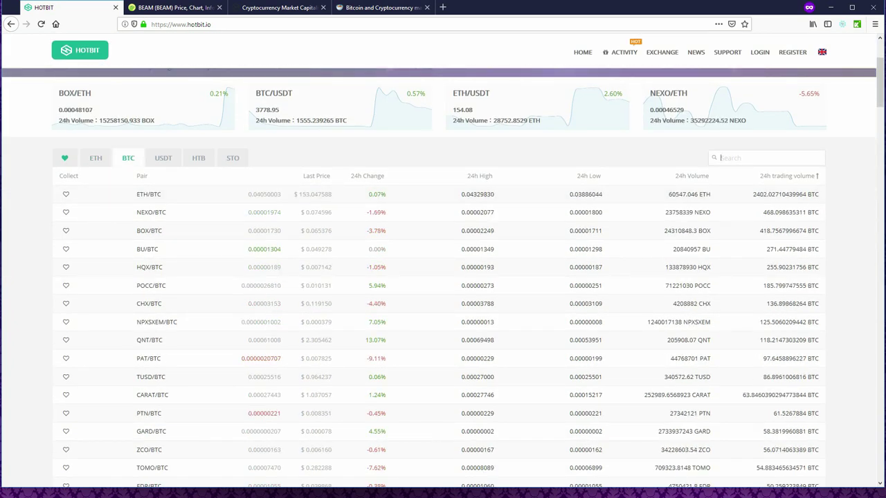
pyautogui.click(764, 158)
pyautogui.write('doge')
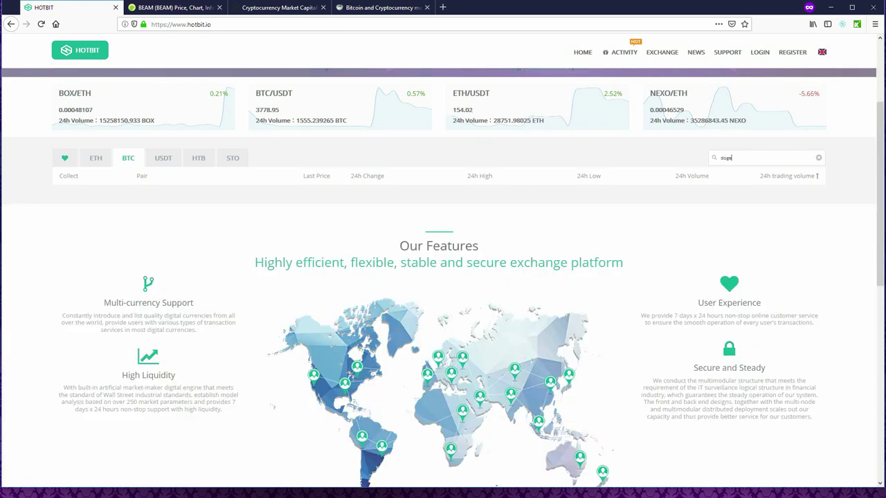
pyautogui.hotkey('ctrl', 'a')
pyautogui.press('BackSpace')
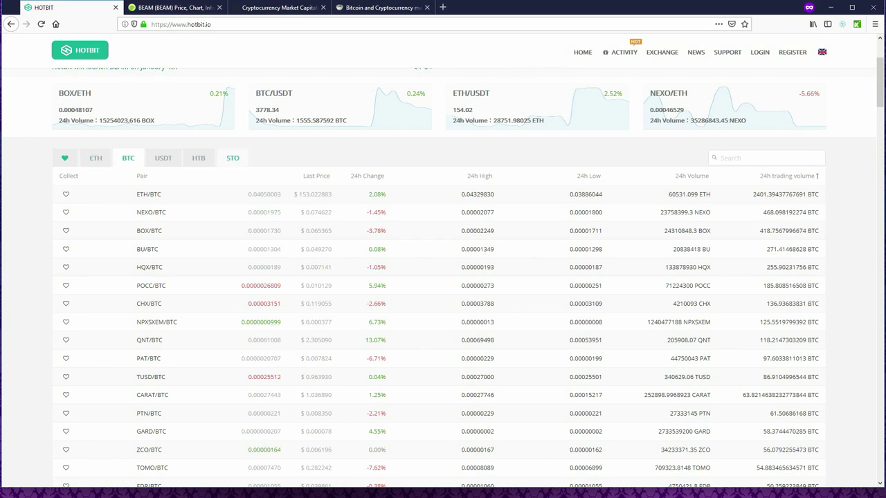
pyautogui.click(95, 158)
pyautogui.write('doge')
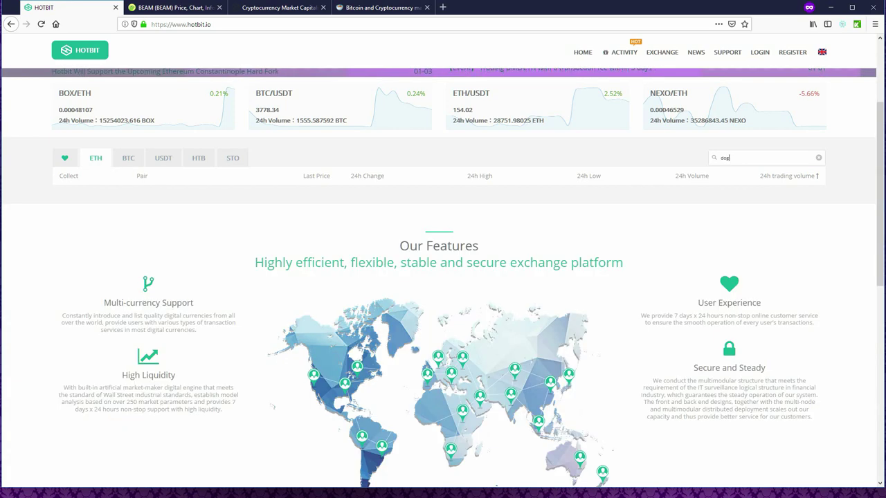
pyautogui.press('BackSpace')
pyautogui.press('BackSpace')
pyautogui.press('BackSpace')
pyautogui.press('BackSpace')
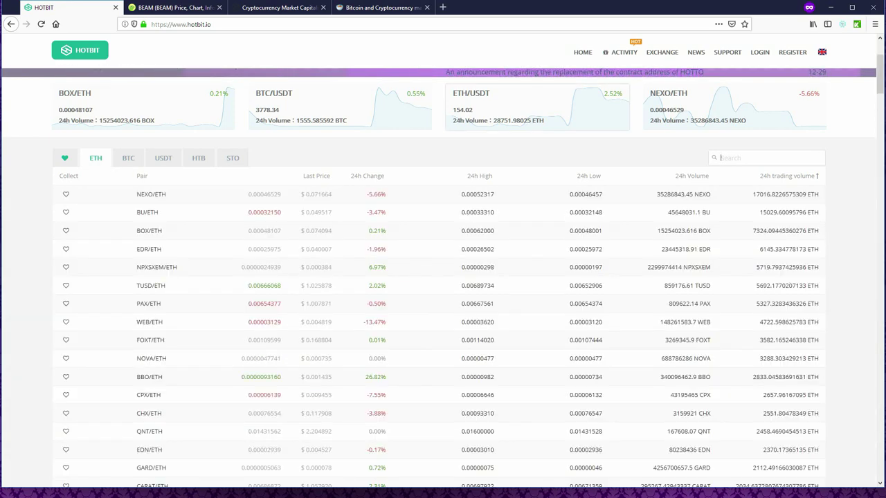
# Look through the HTB, USDT and BTC pair lists including BEAM/USDT, then return to CoinGecko.
pyautogui.click(198, 158)
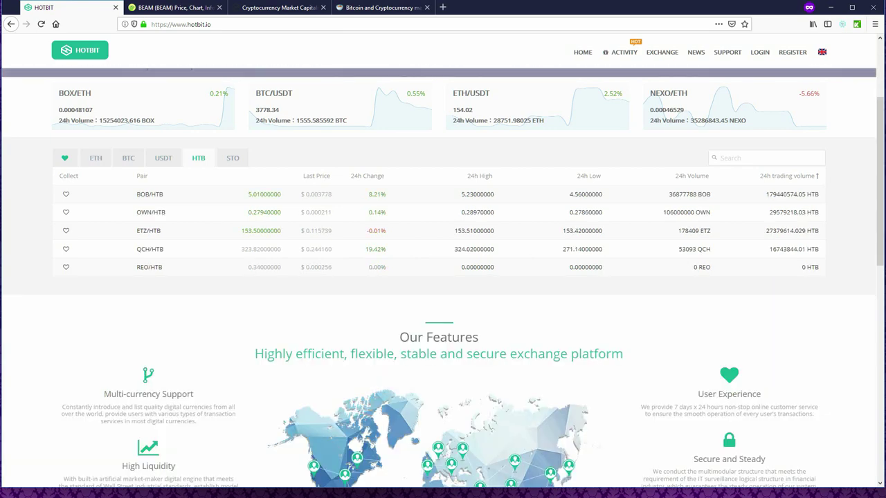
pyautogui.click(163, 158)
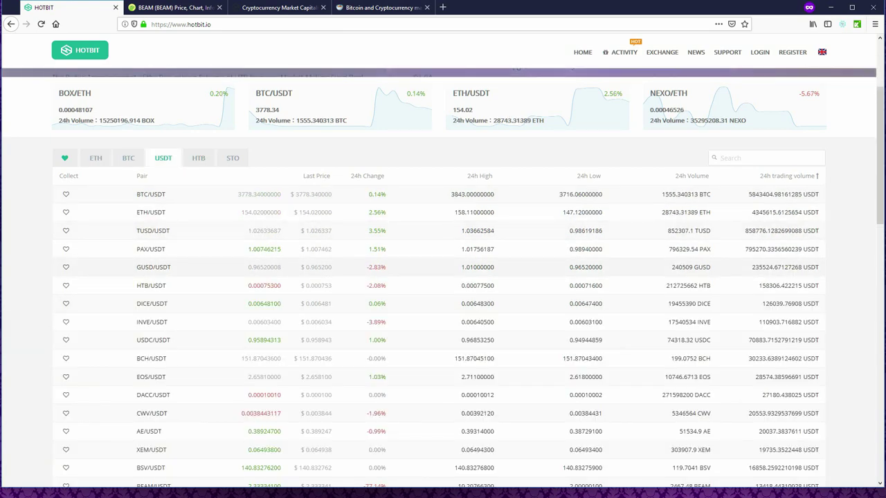
pyautogui.scroll(-2, 443, 276)
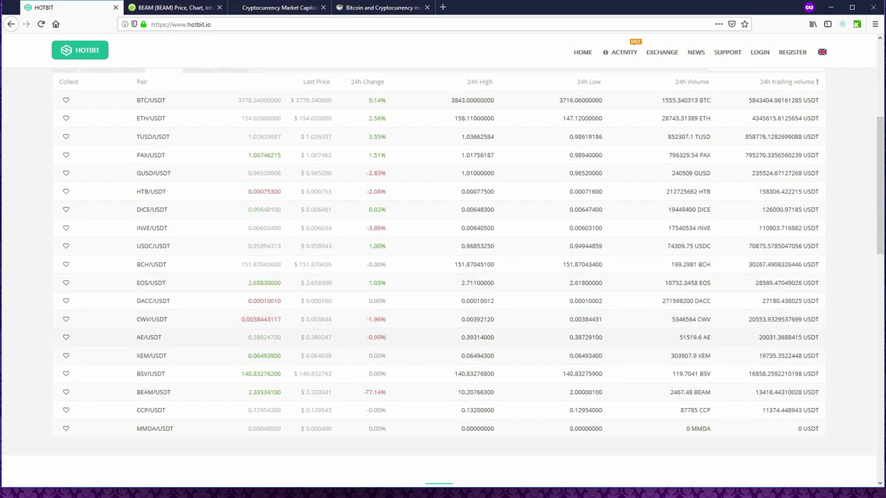
pyautogui.scroll(4, 443, 276)
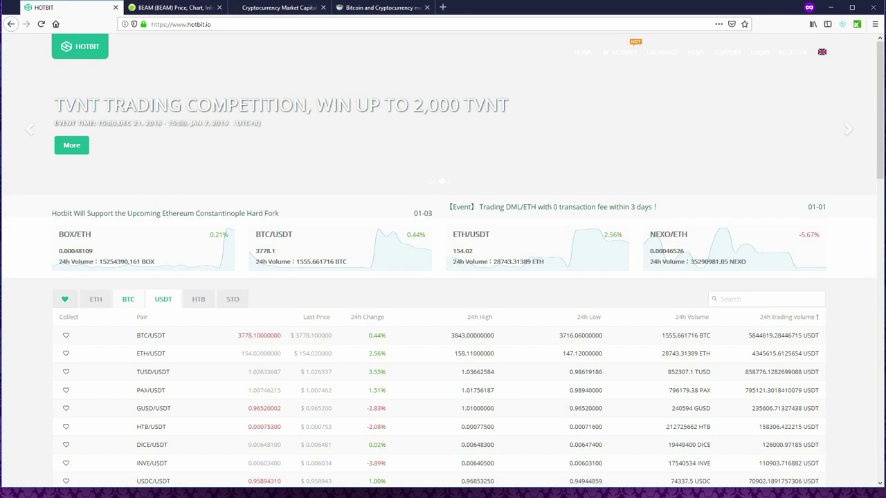
pyautogui.click(128, 299)
pyautogui.scroll(-4, 443, 277)
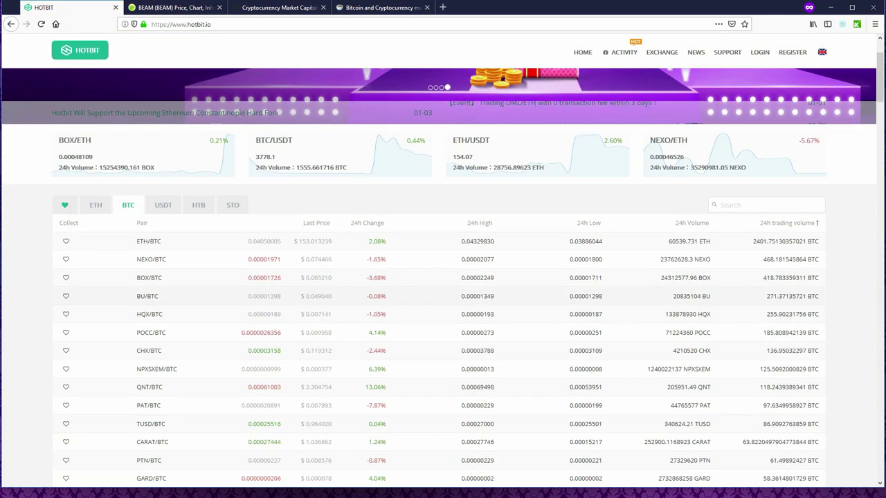
pyautogui.scroll(-5, 443, 276)
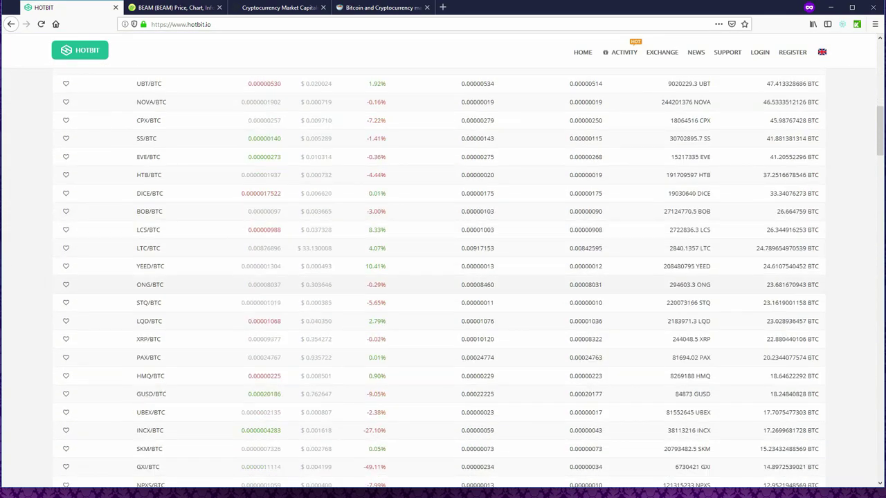
pyautogui.scroll(10, 443, 277)
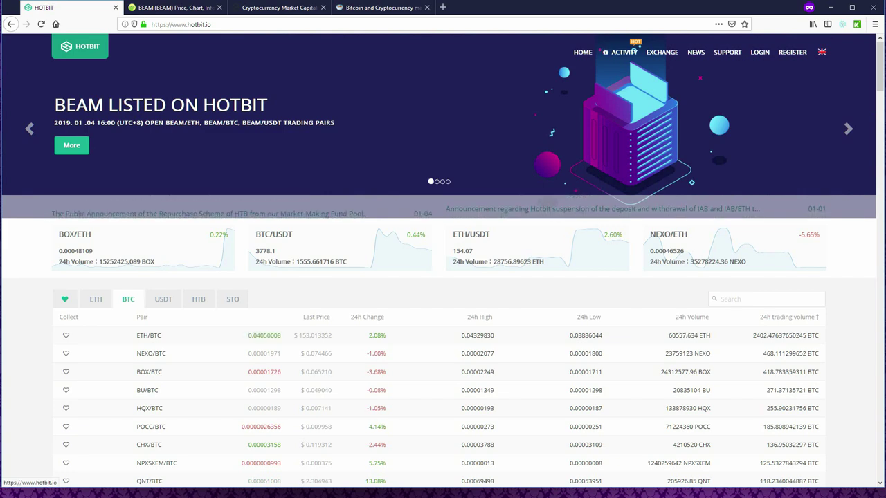
pyautogui.click(173, 7)
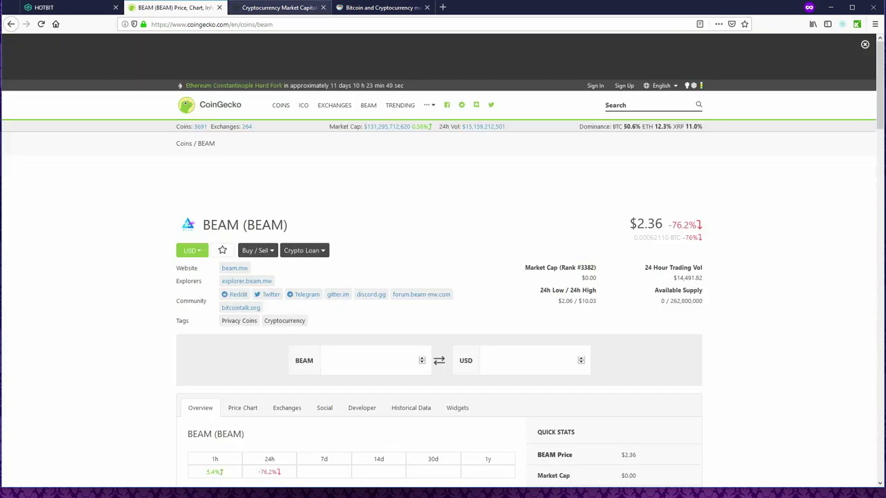